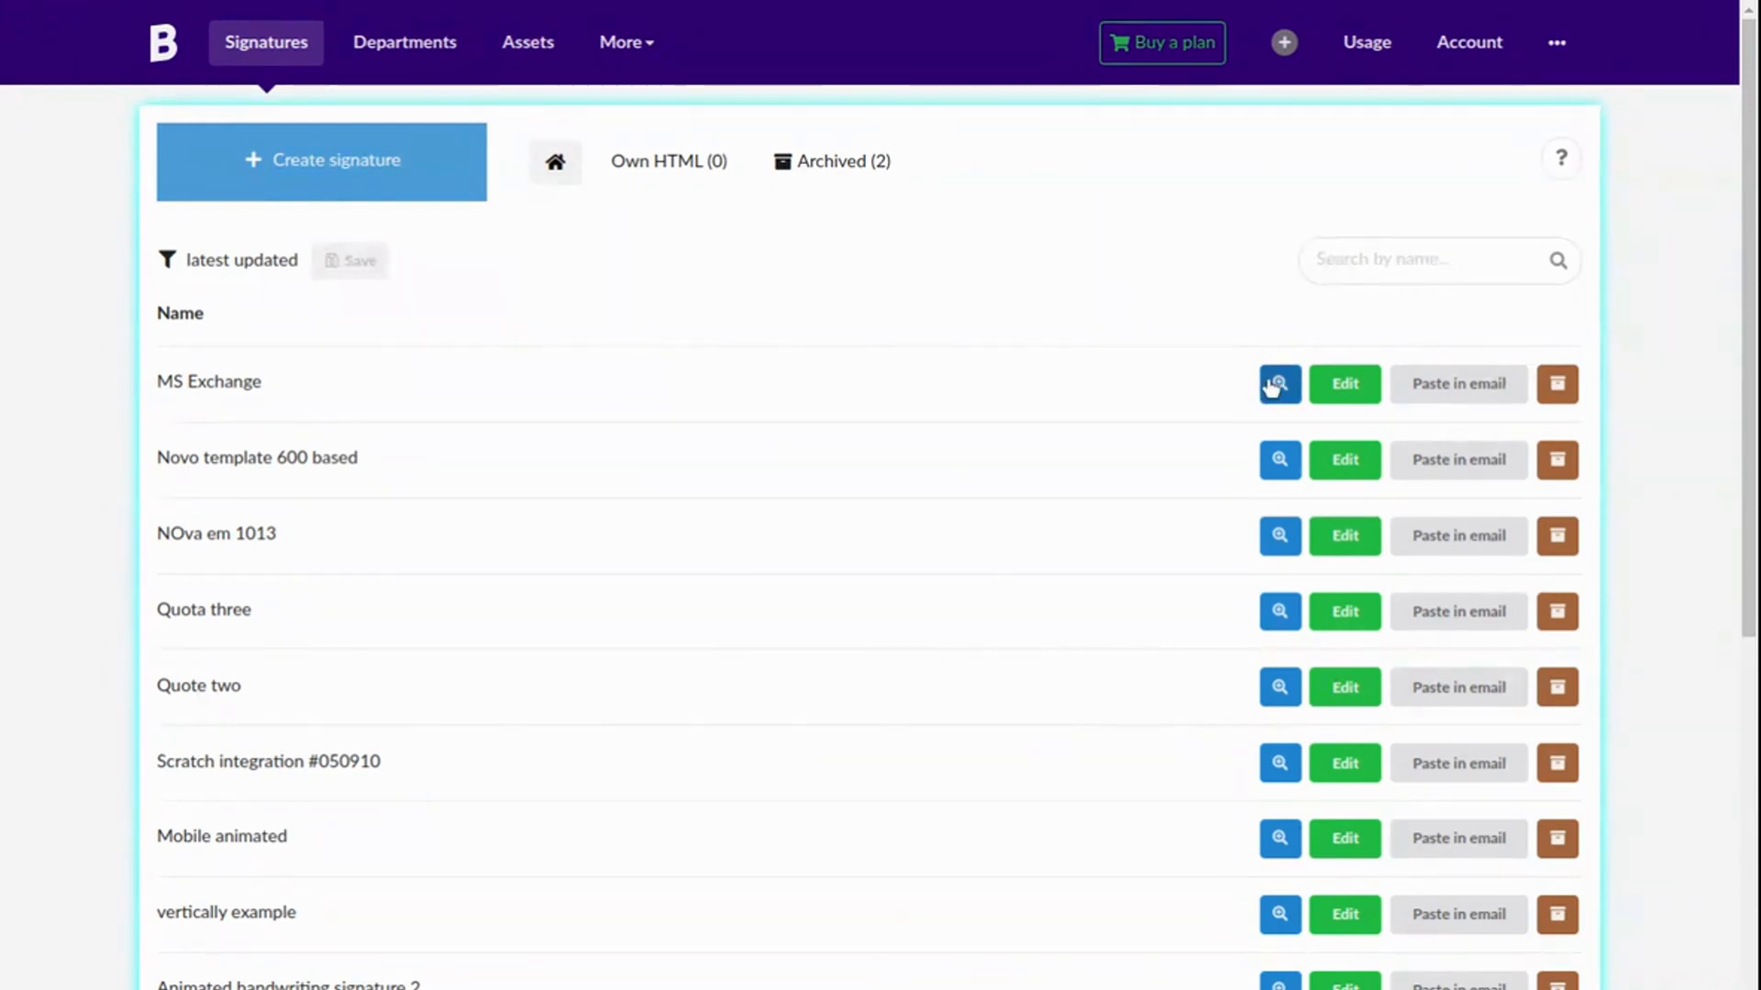
Open the MS Exchange signature for editing and replace the sample name with %%displayName%%.
{"action": "left_click", "coordinate": [1273, 385]}
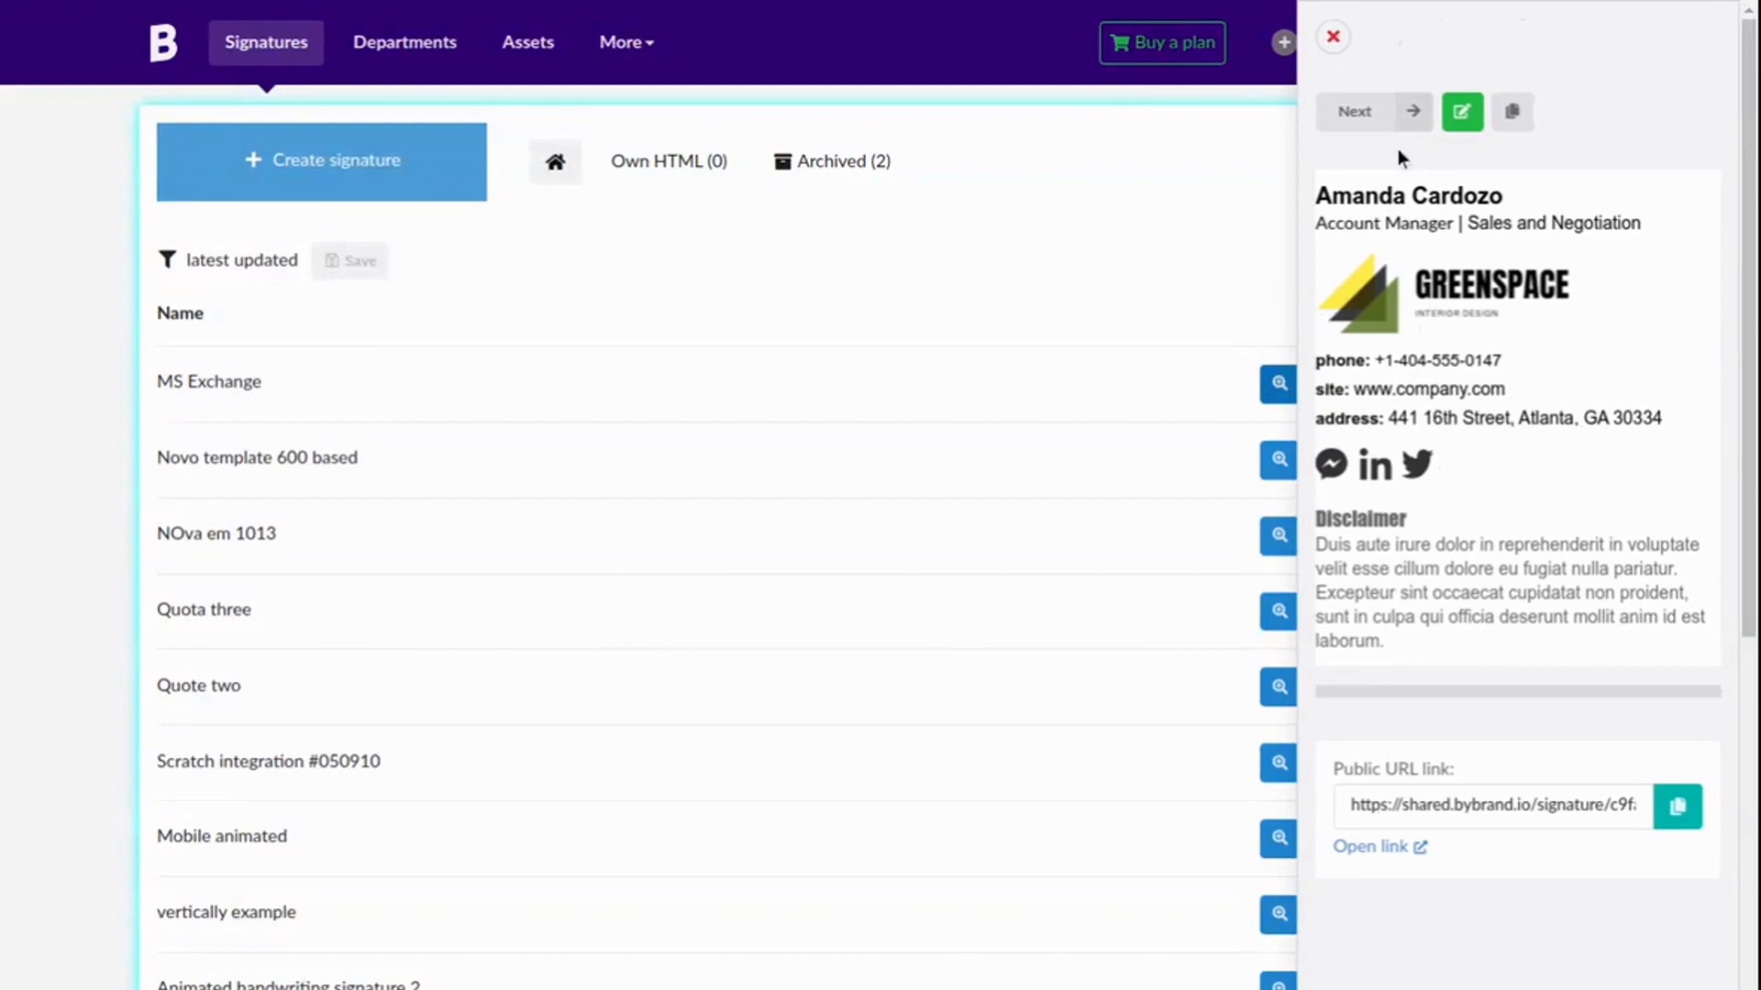
{"action": "left_click", "coordinate": [1155, 338]}
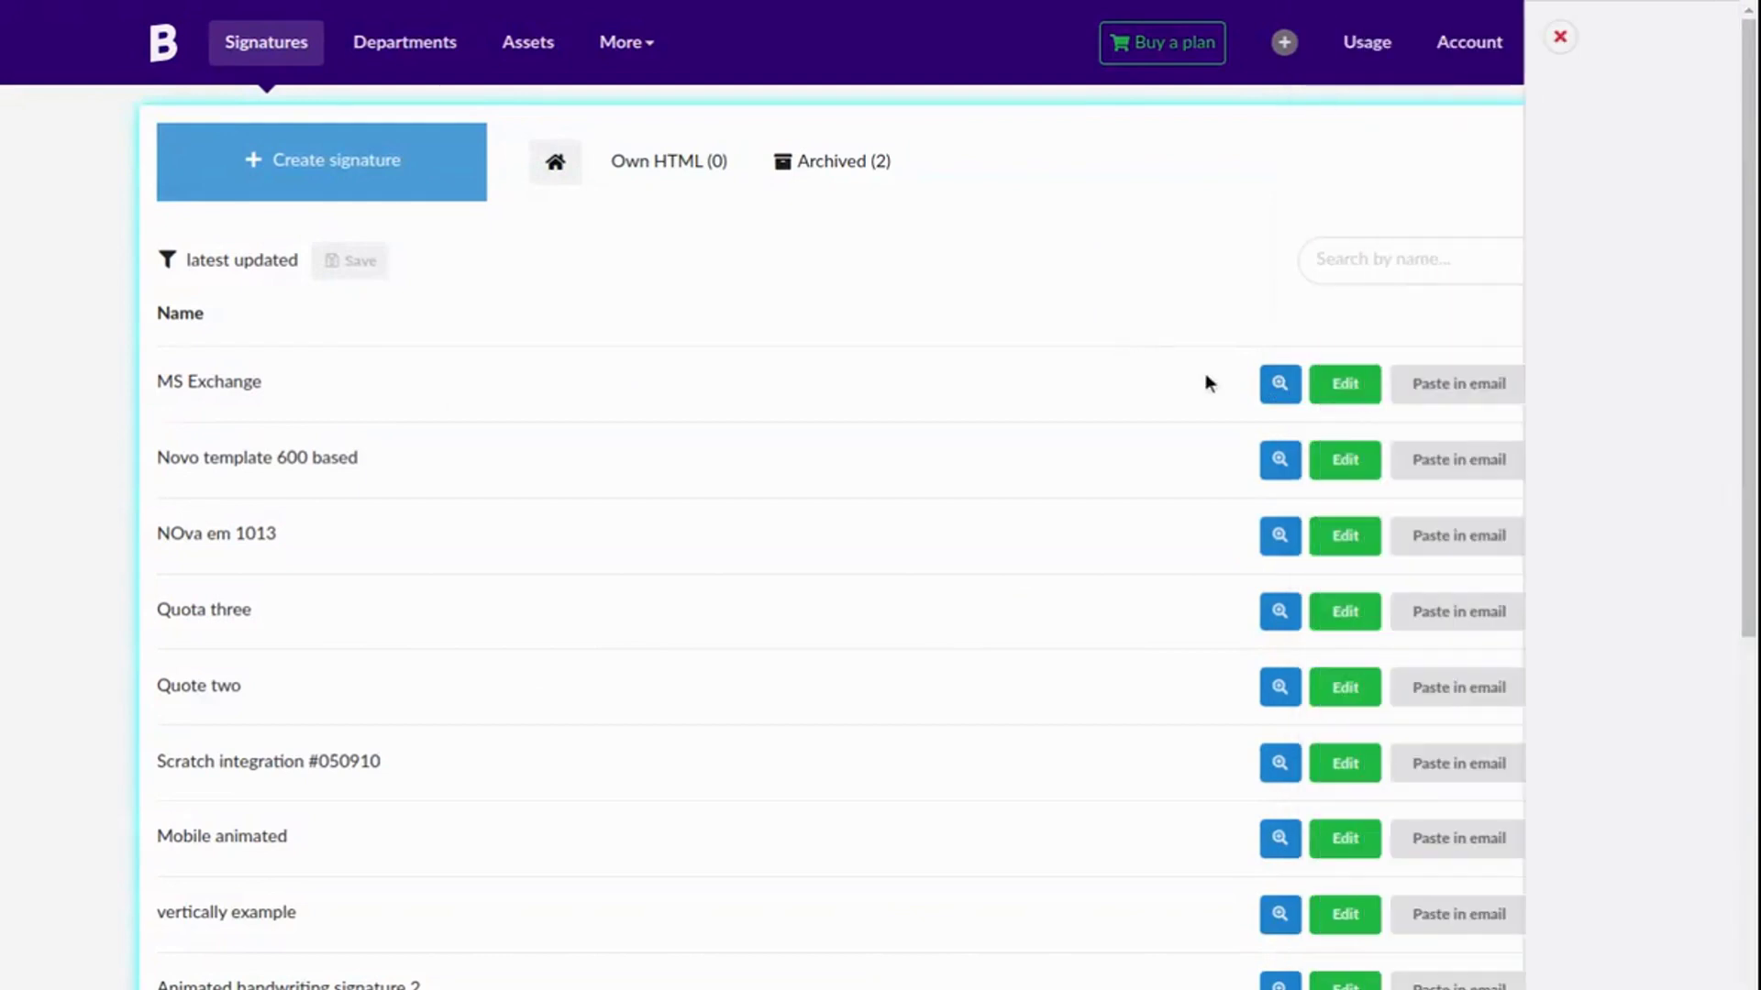
{"action": "left_click", "coordinate": [1346, 385]}
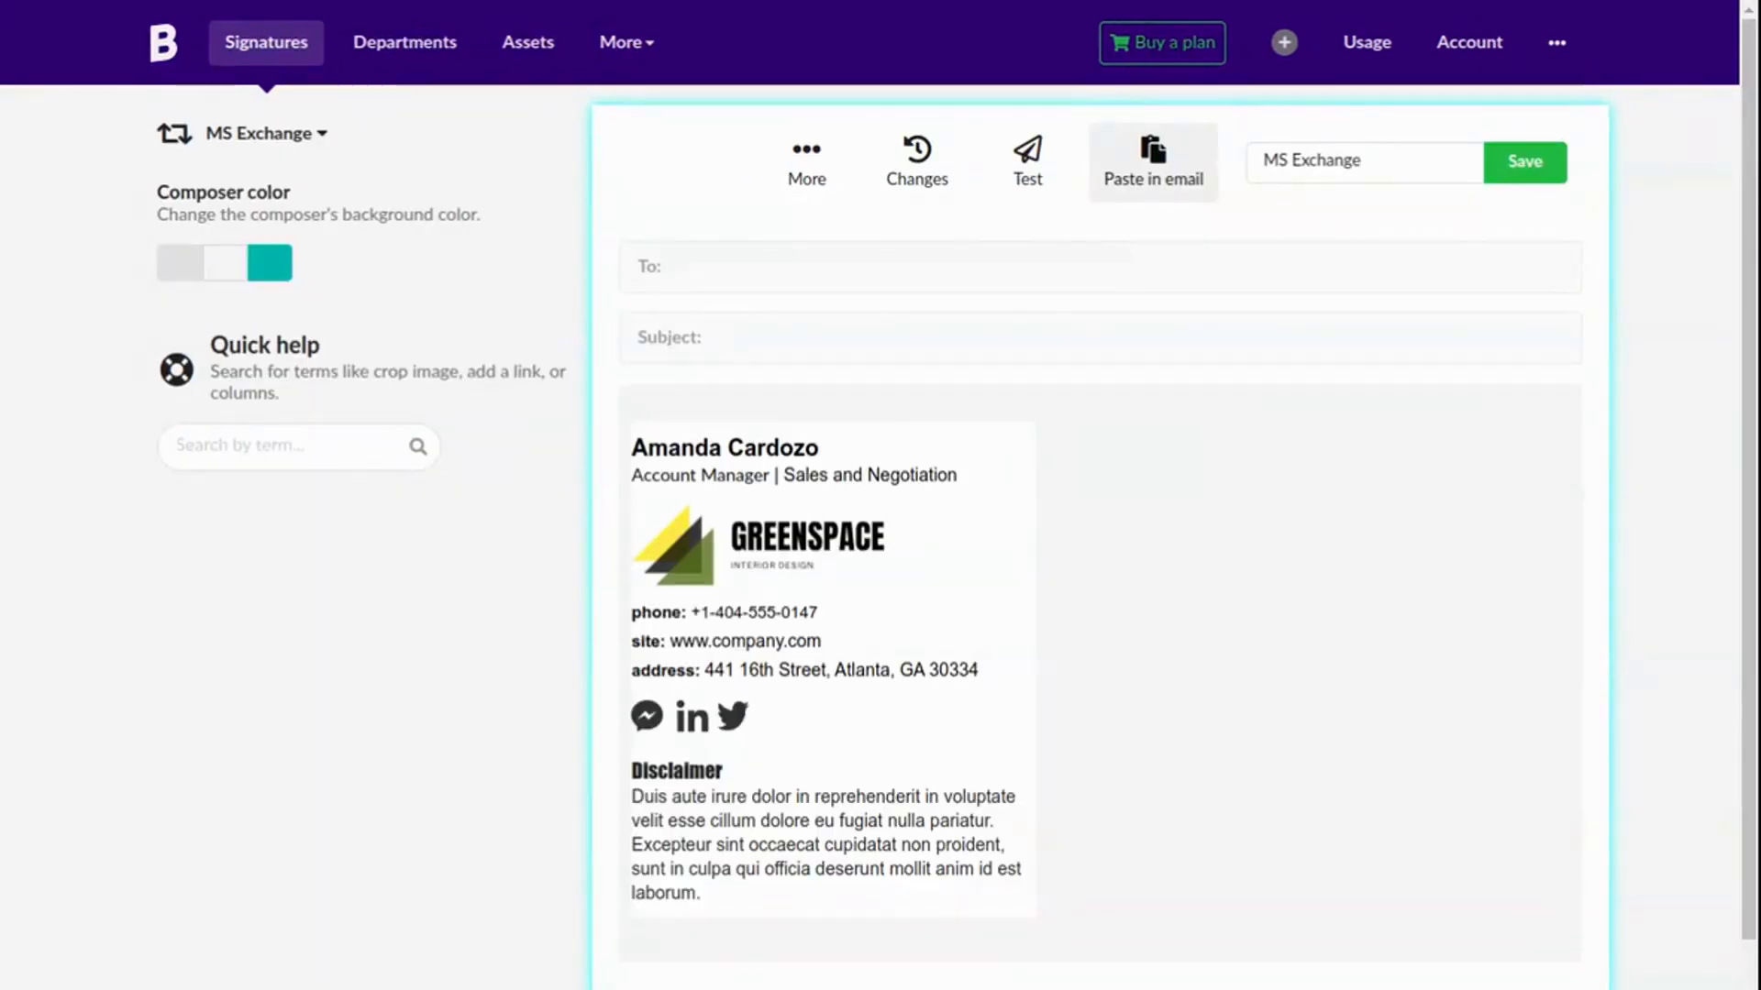
{"action": "left_click", "coordinate": [821, 449]}
{"action": "triple_click", "coordinate": [912, 443]}
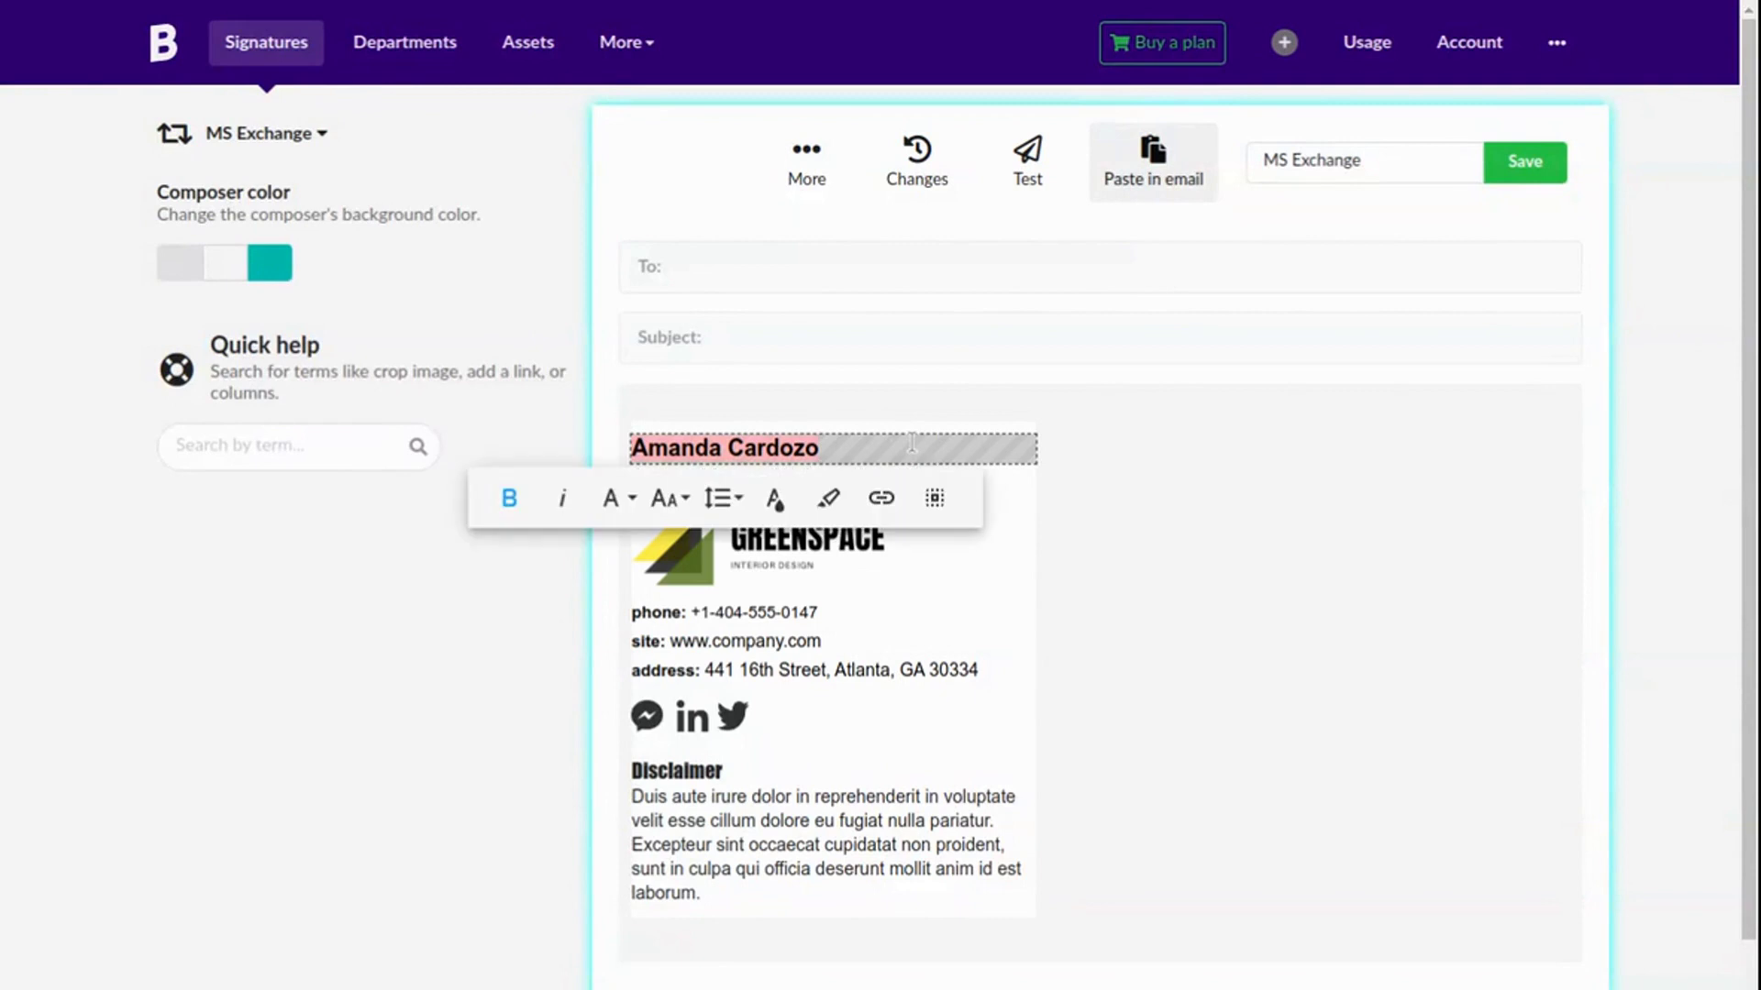
{"action": "key", "text": "BackSpace"}
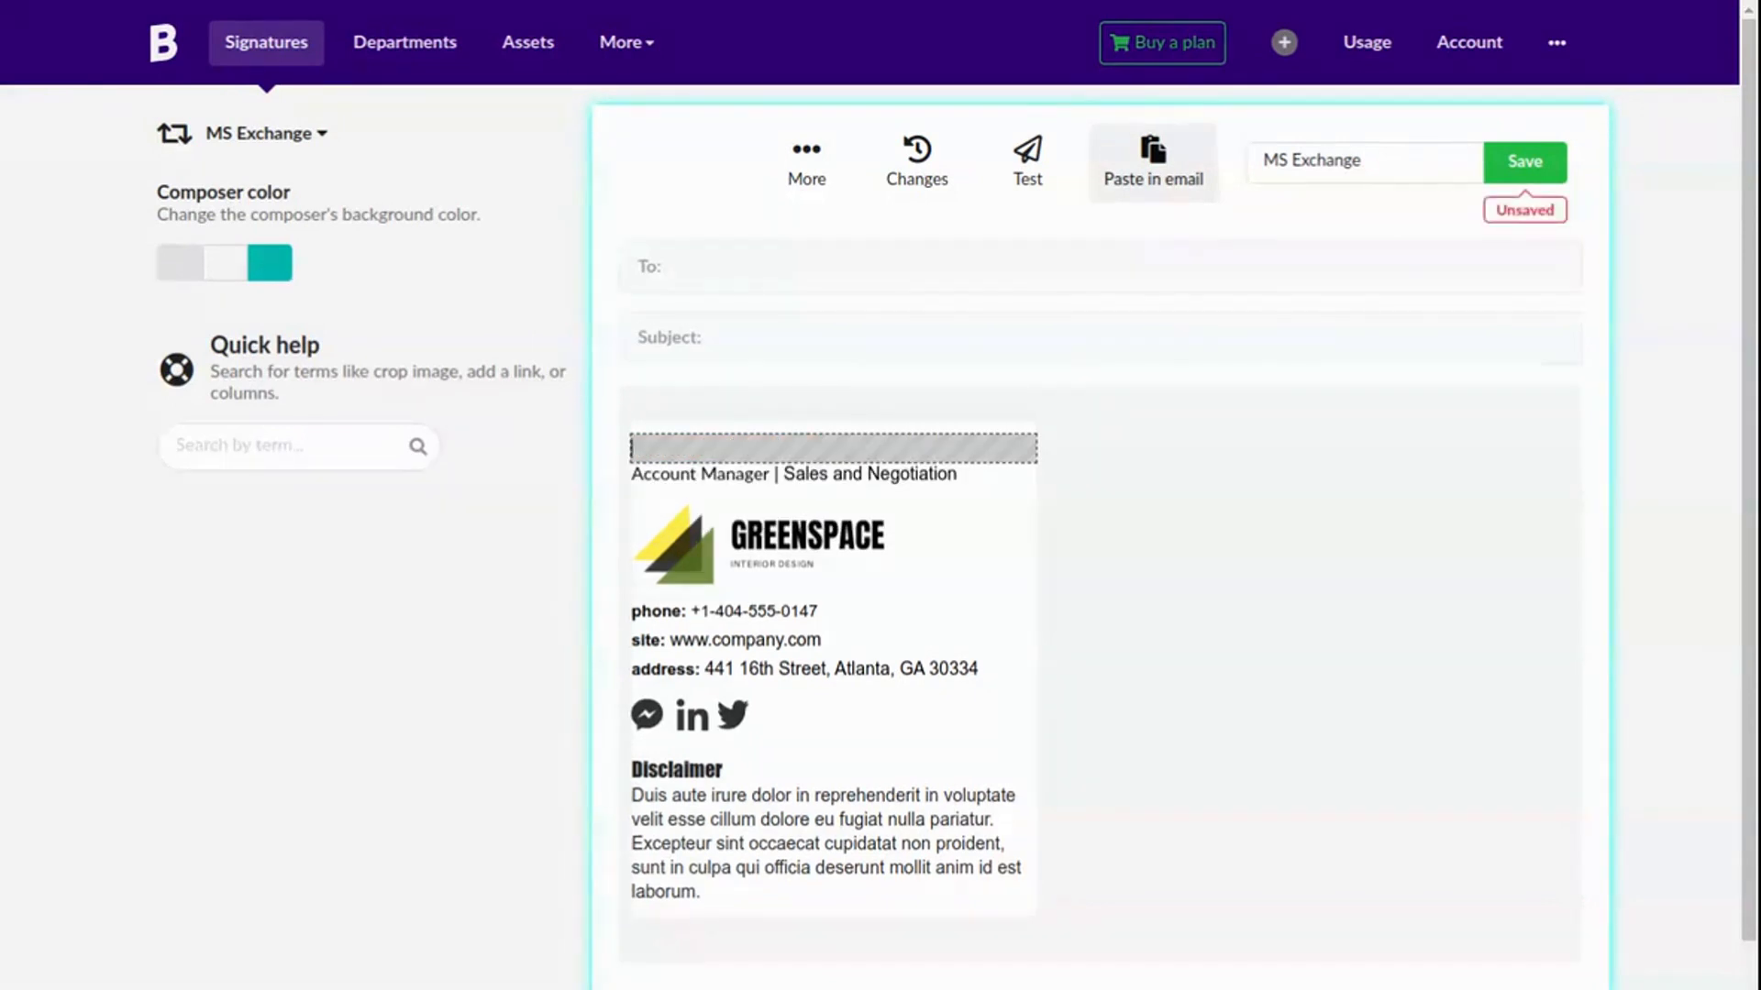
{"action": "type", "text": "%%displayName%%"}
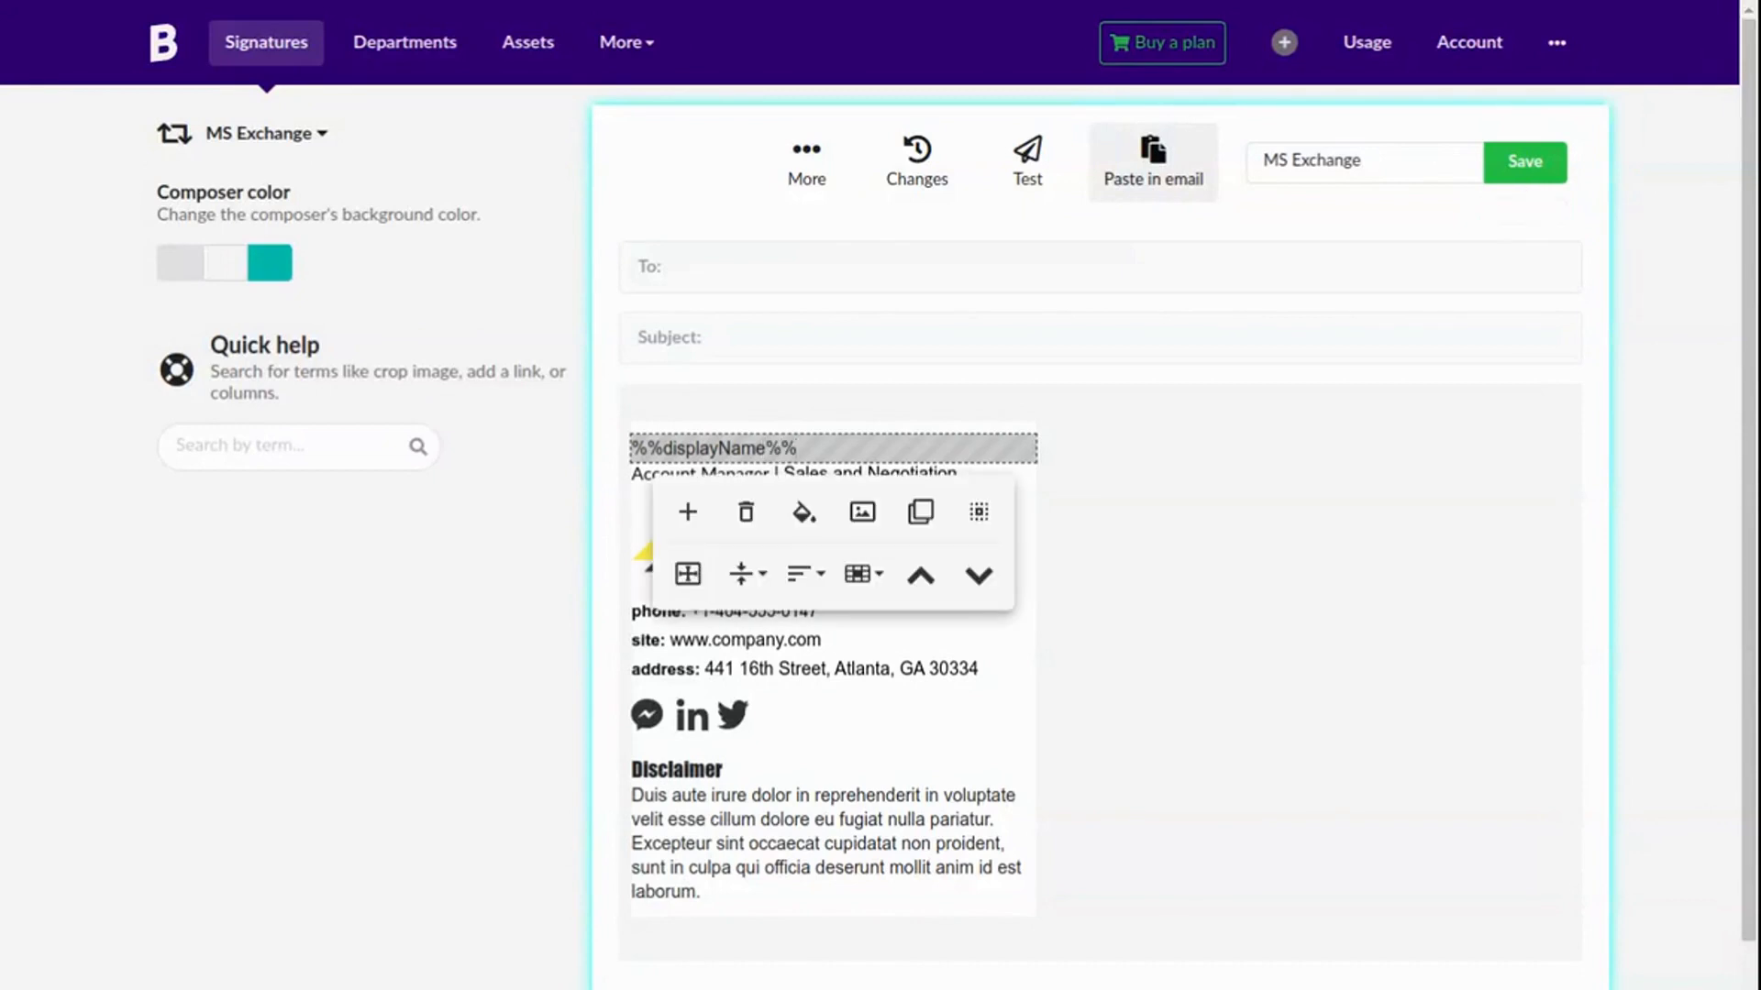
Replace the job line 'Account Manager' and its department with %%title%% | %%department%%.
{"action": "left_click", "coordinate": [775, 473]}
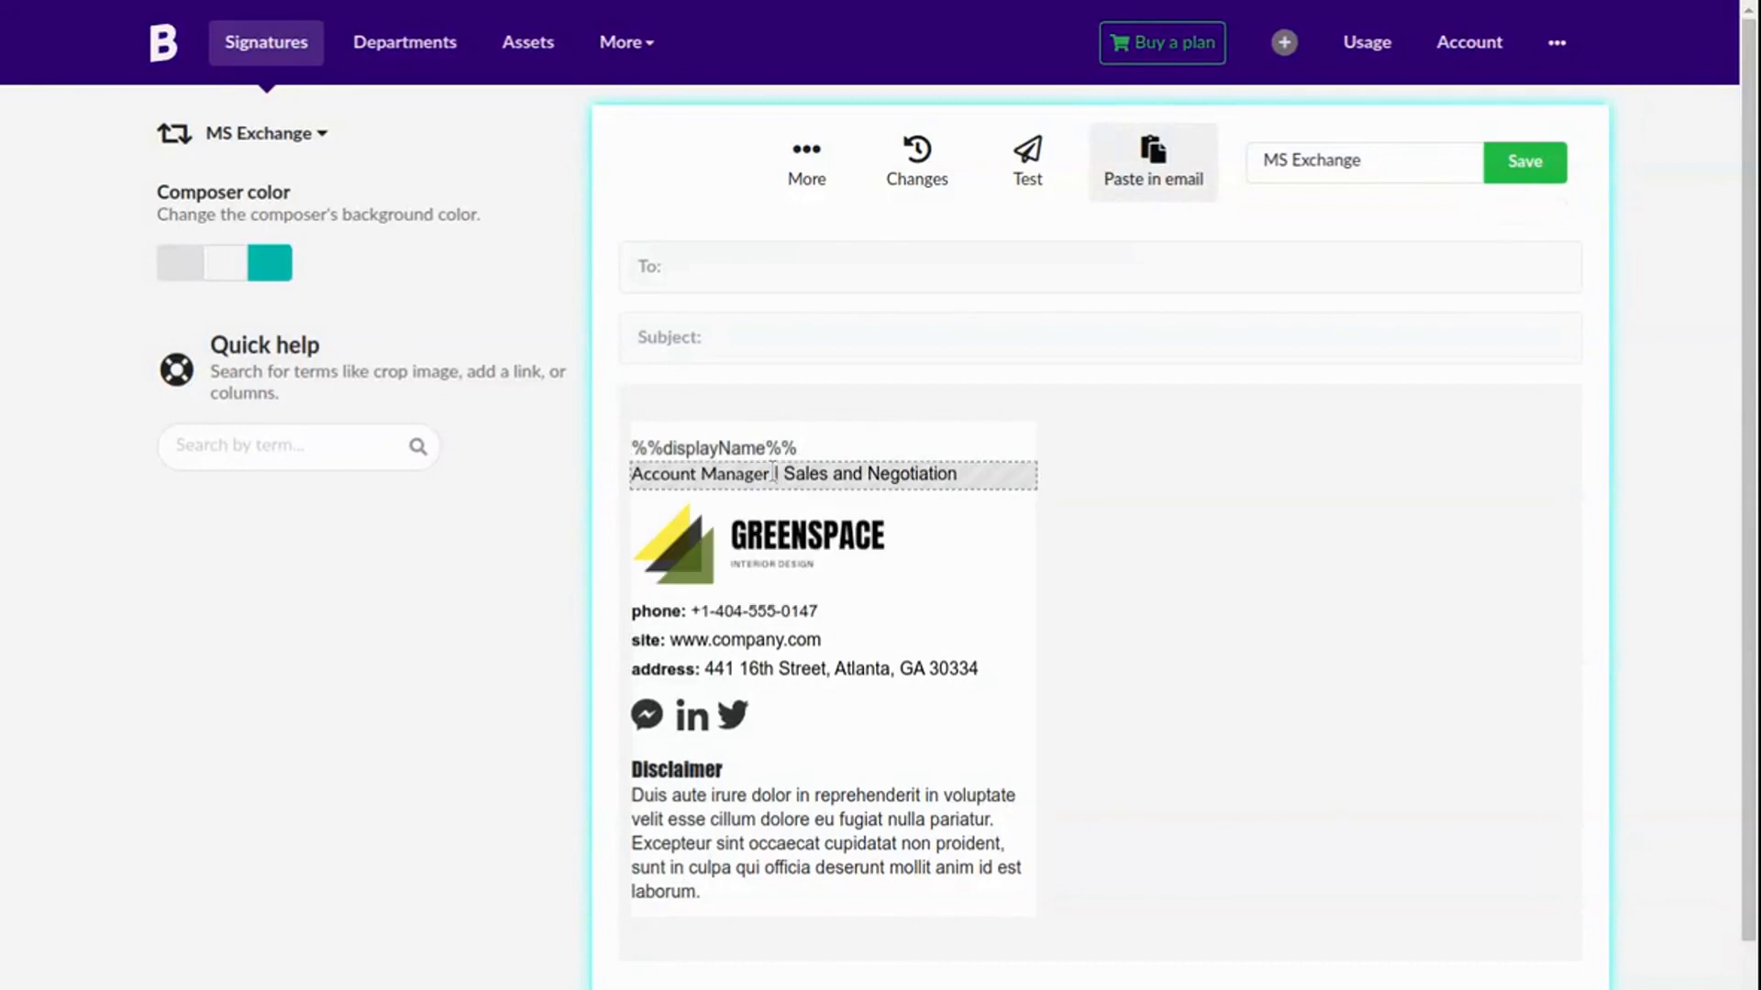
{"action": "key", "text": "ctrl+BackSpace"}
{"action": "key", "text": "ctrl+BackSpace"}
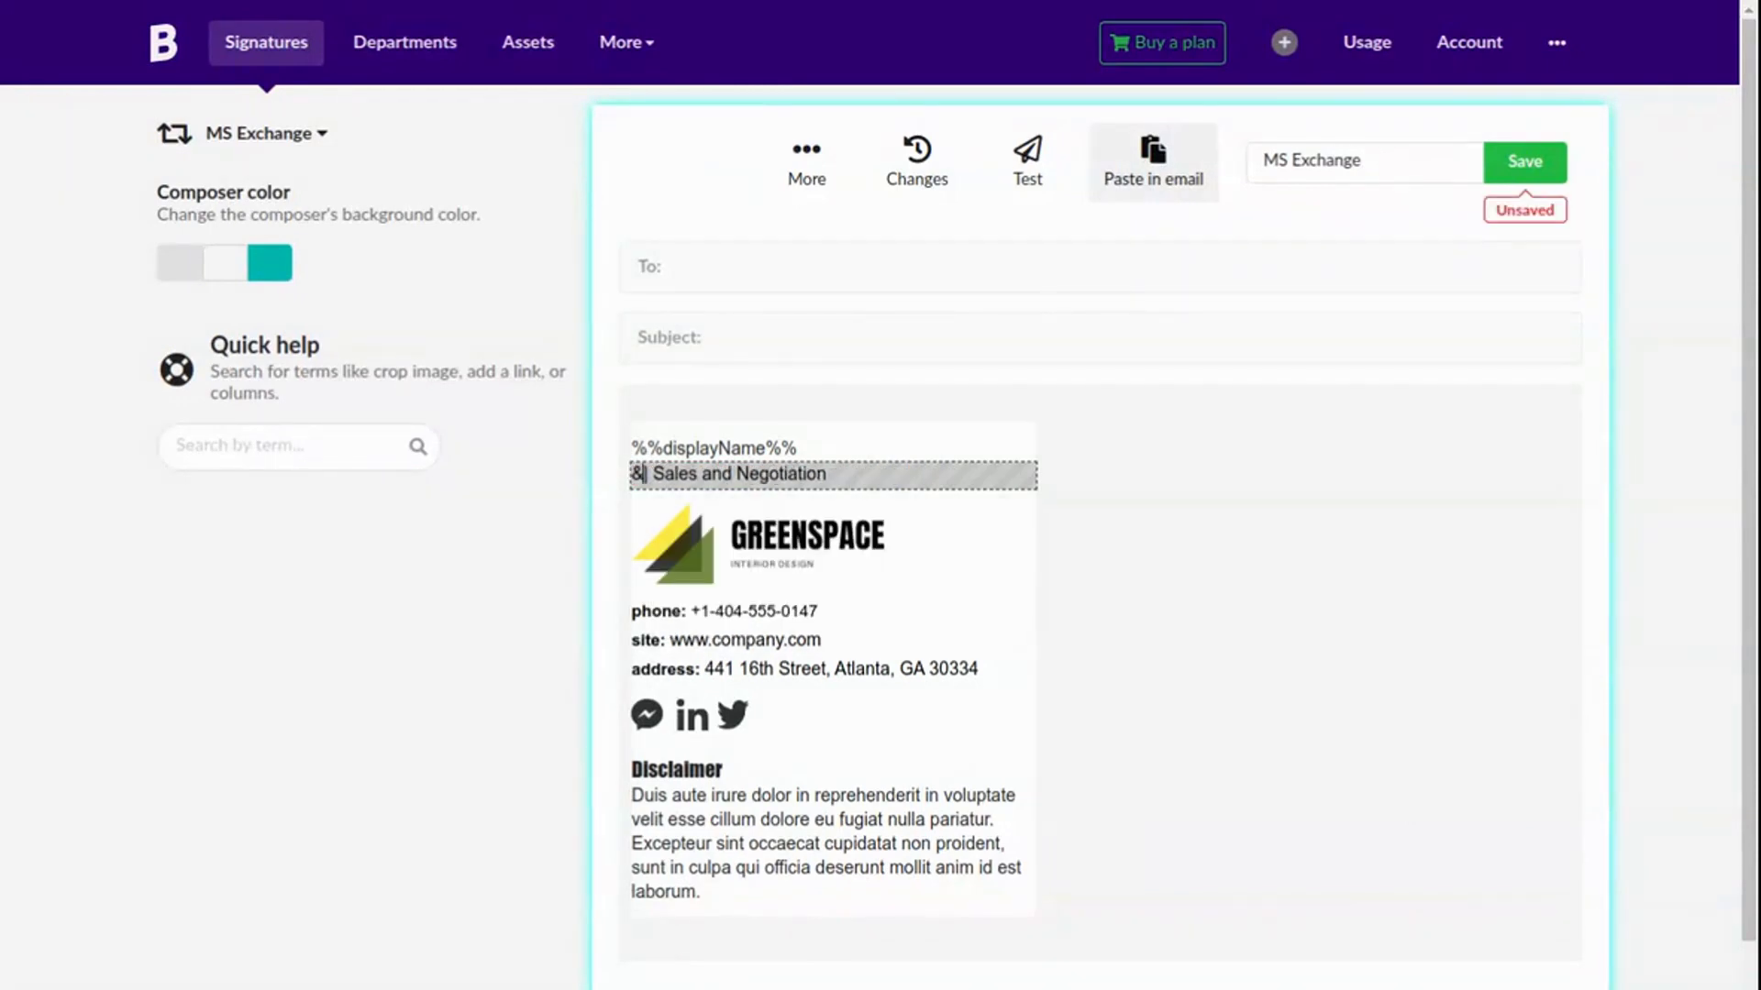
{"action": "type", "text": "%%title"}
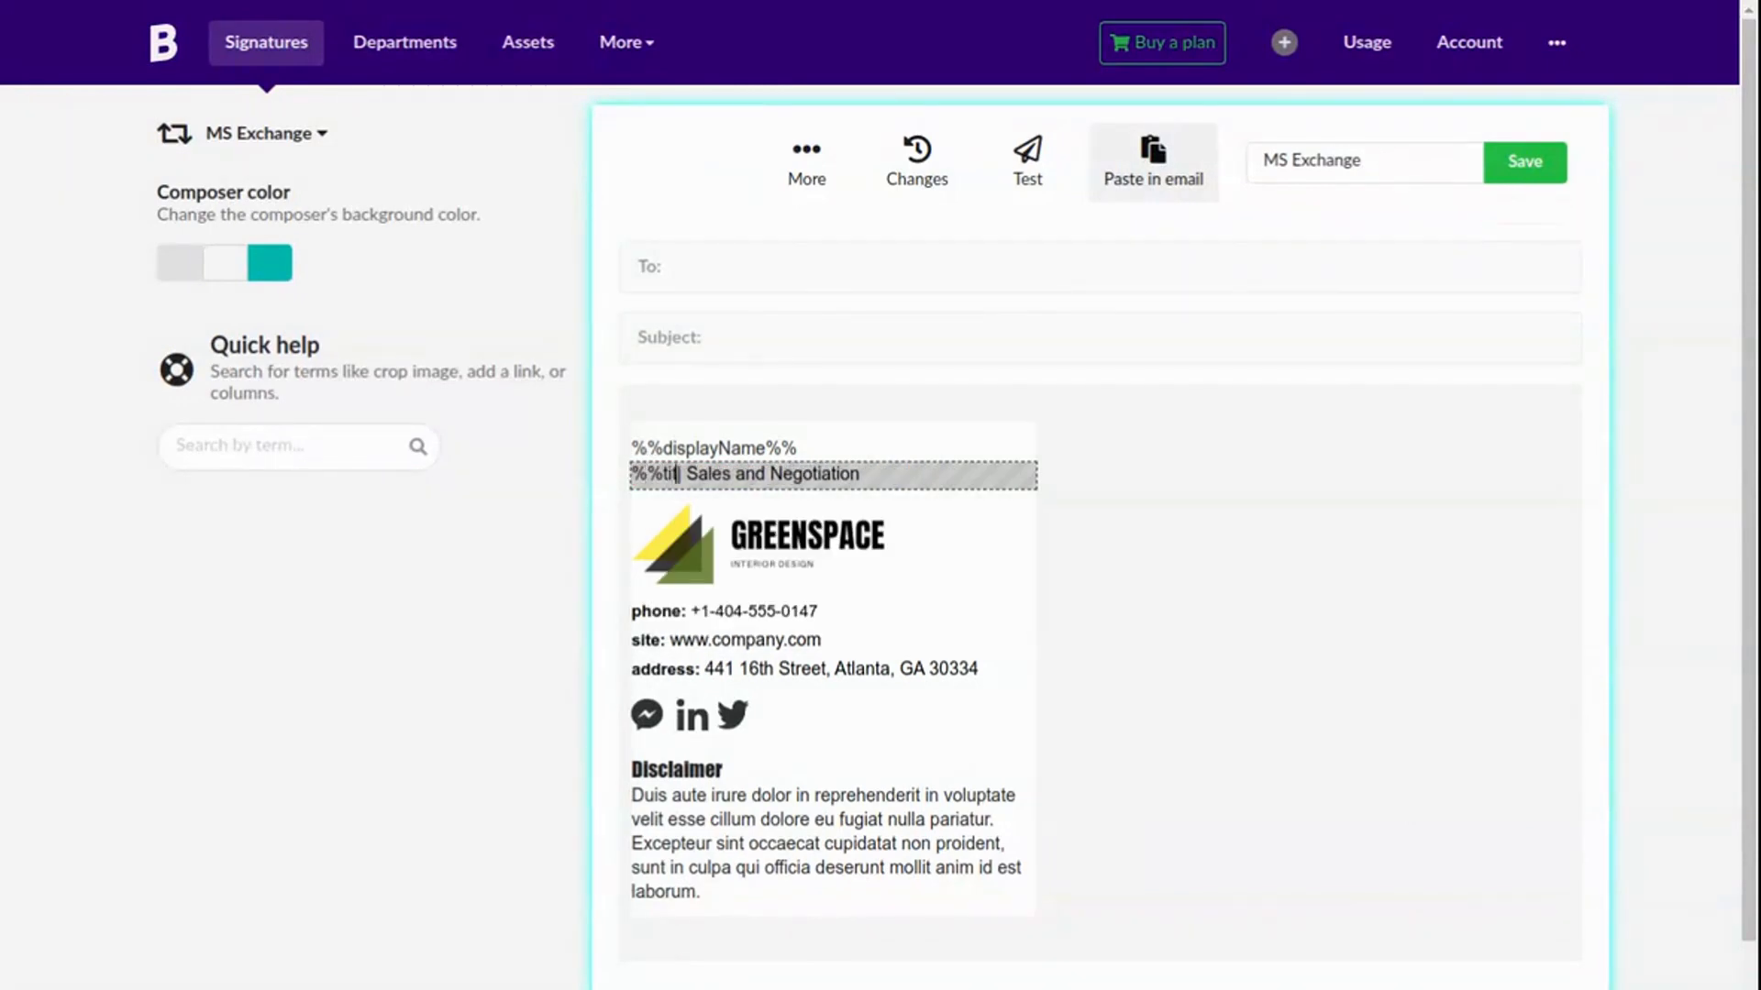
{"action": "type", "text": "%%"}
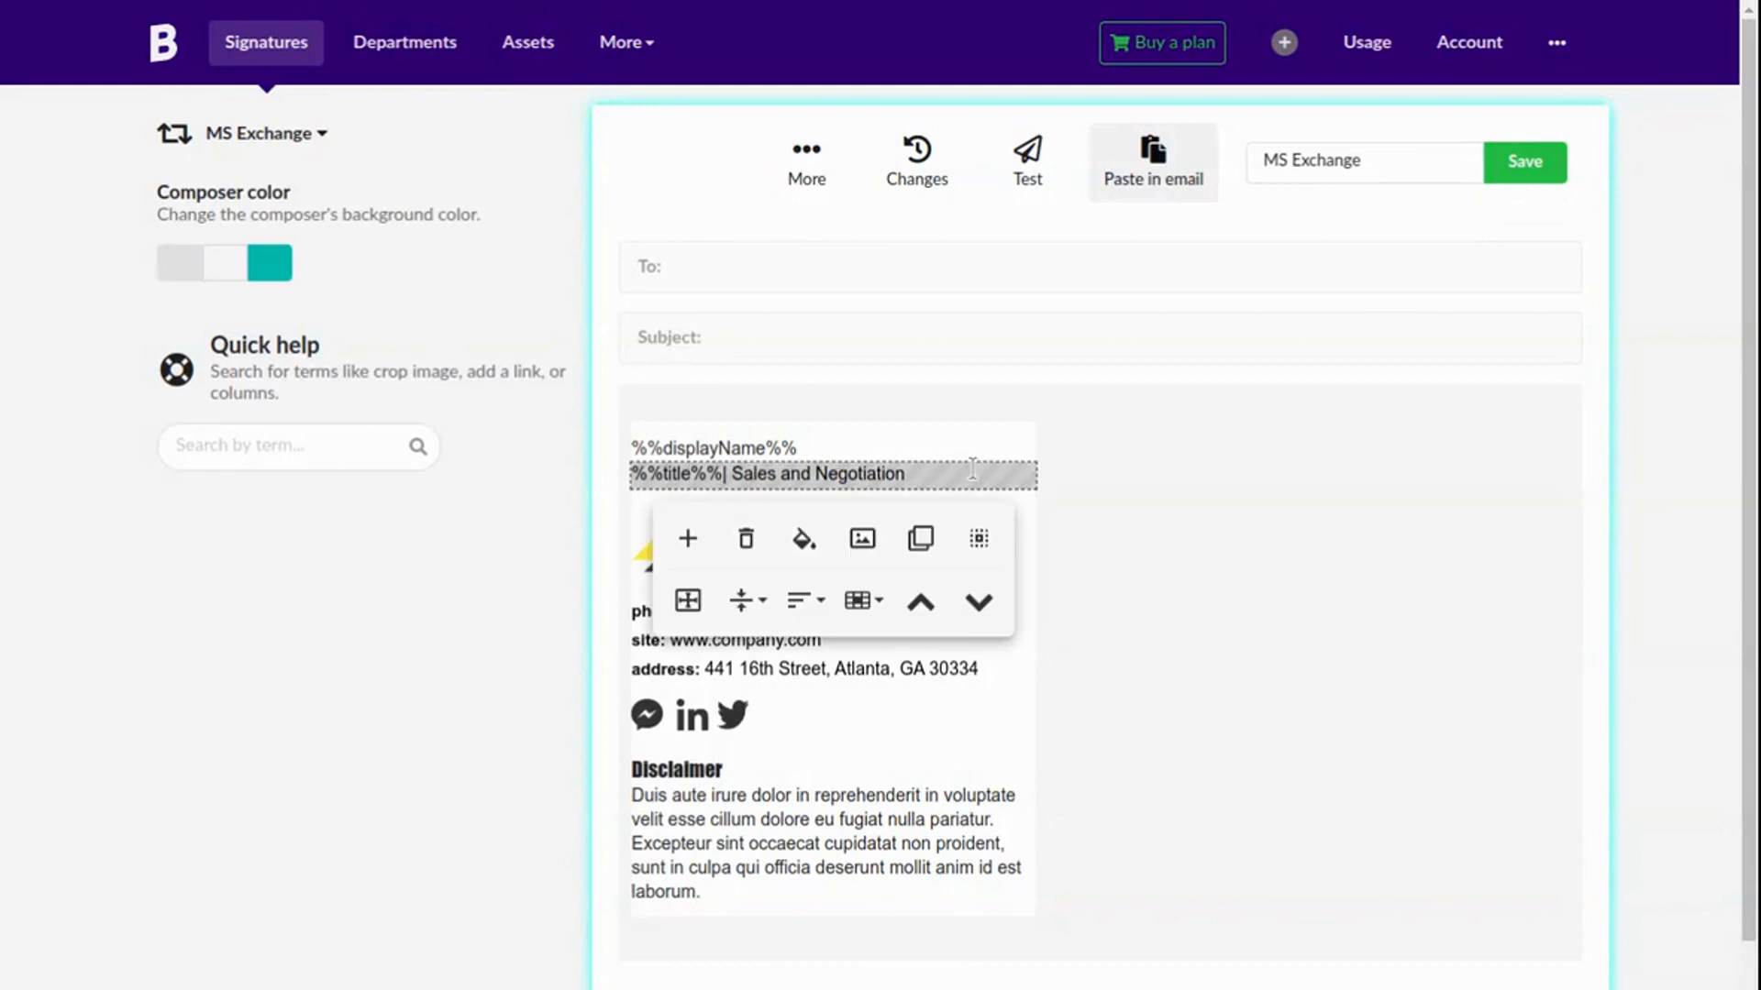
{"action": "double_click", "coordinate": [873, 473]}
{"action": "key", "text": "BackSpace"}
{"action": "key", "text": "BackSpace"}
{"action": "key", "text": "BackSpace"}
{"action": "key", "text": "BackSpace"}
{"action": "key", "text": "BackSpace"}
{"action": "key", "text": "BackSpace"}
{"action": "key", "text": "BackSpace"}
{"action": "key", "text": "BackSpace"}
{"action": "key", "text": "BackSpace"}
{"action": "key", "text": "BackSpace"}
{"action": "key", "text": "BackSpace"}
{"action": "key", "text": "BackSpace"}
{"action": "key", "text": "BackSpace"}
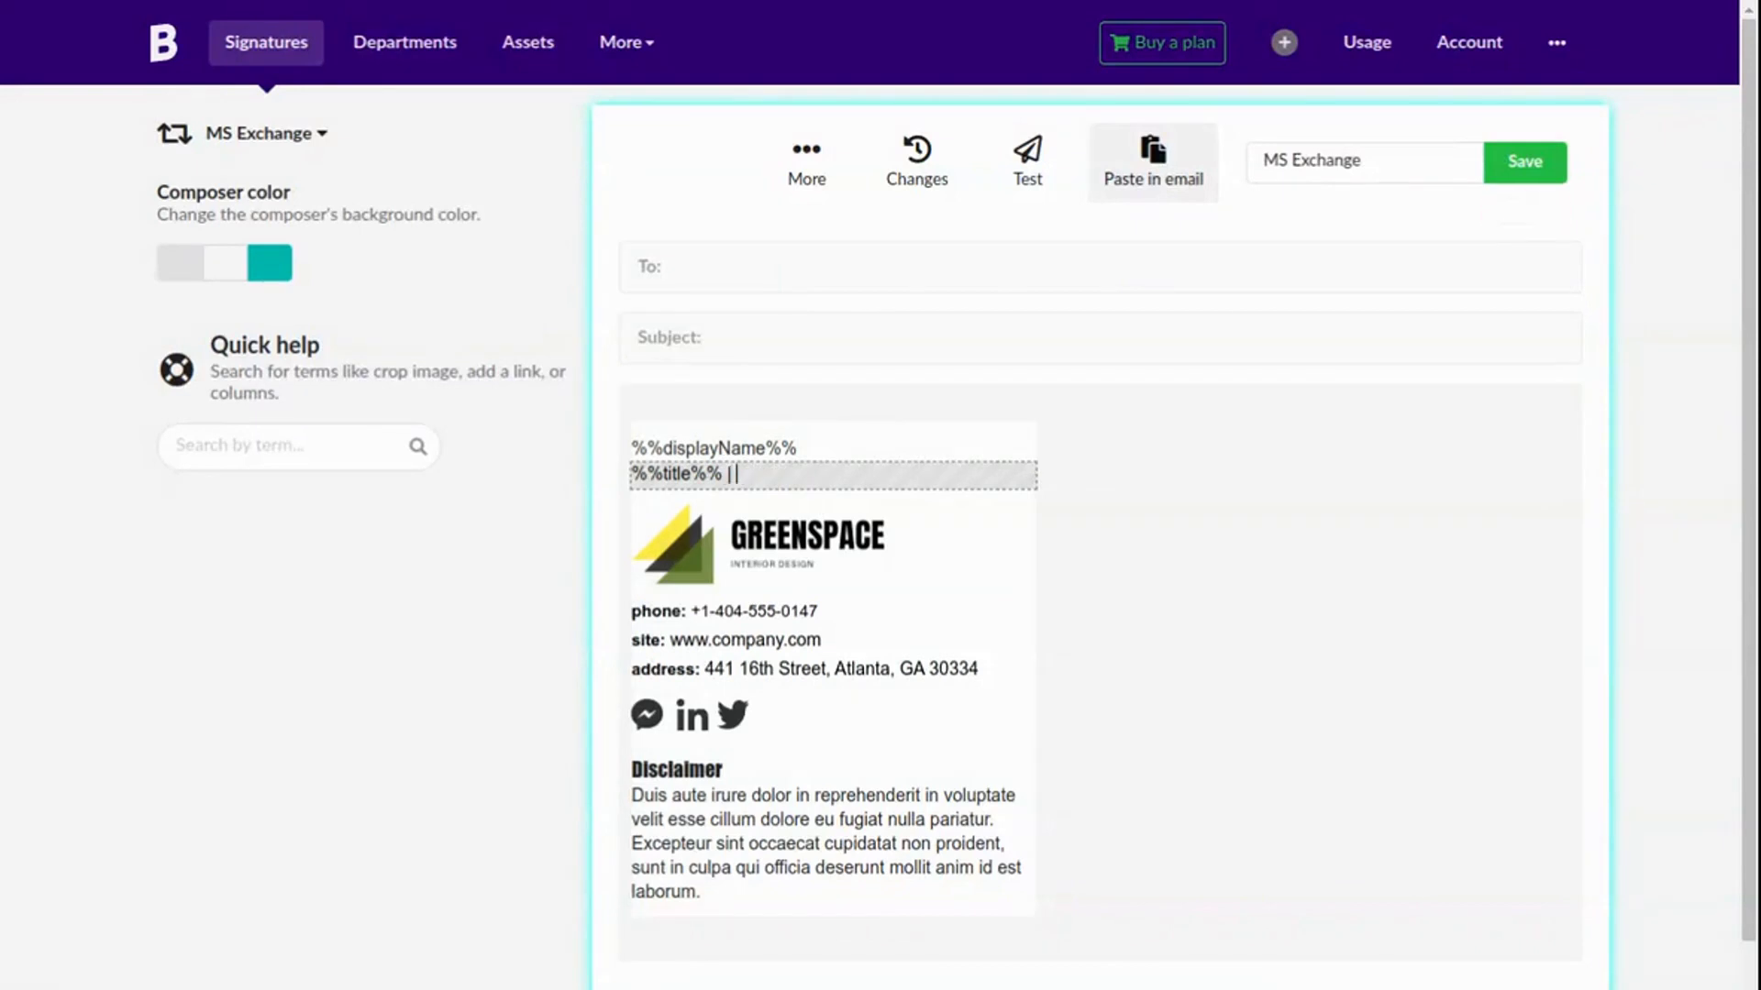
{"action": "type", "text": "| %%de"}
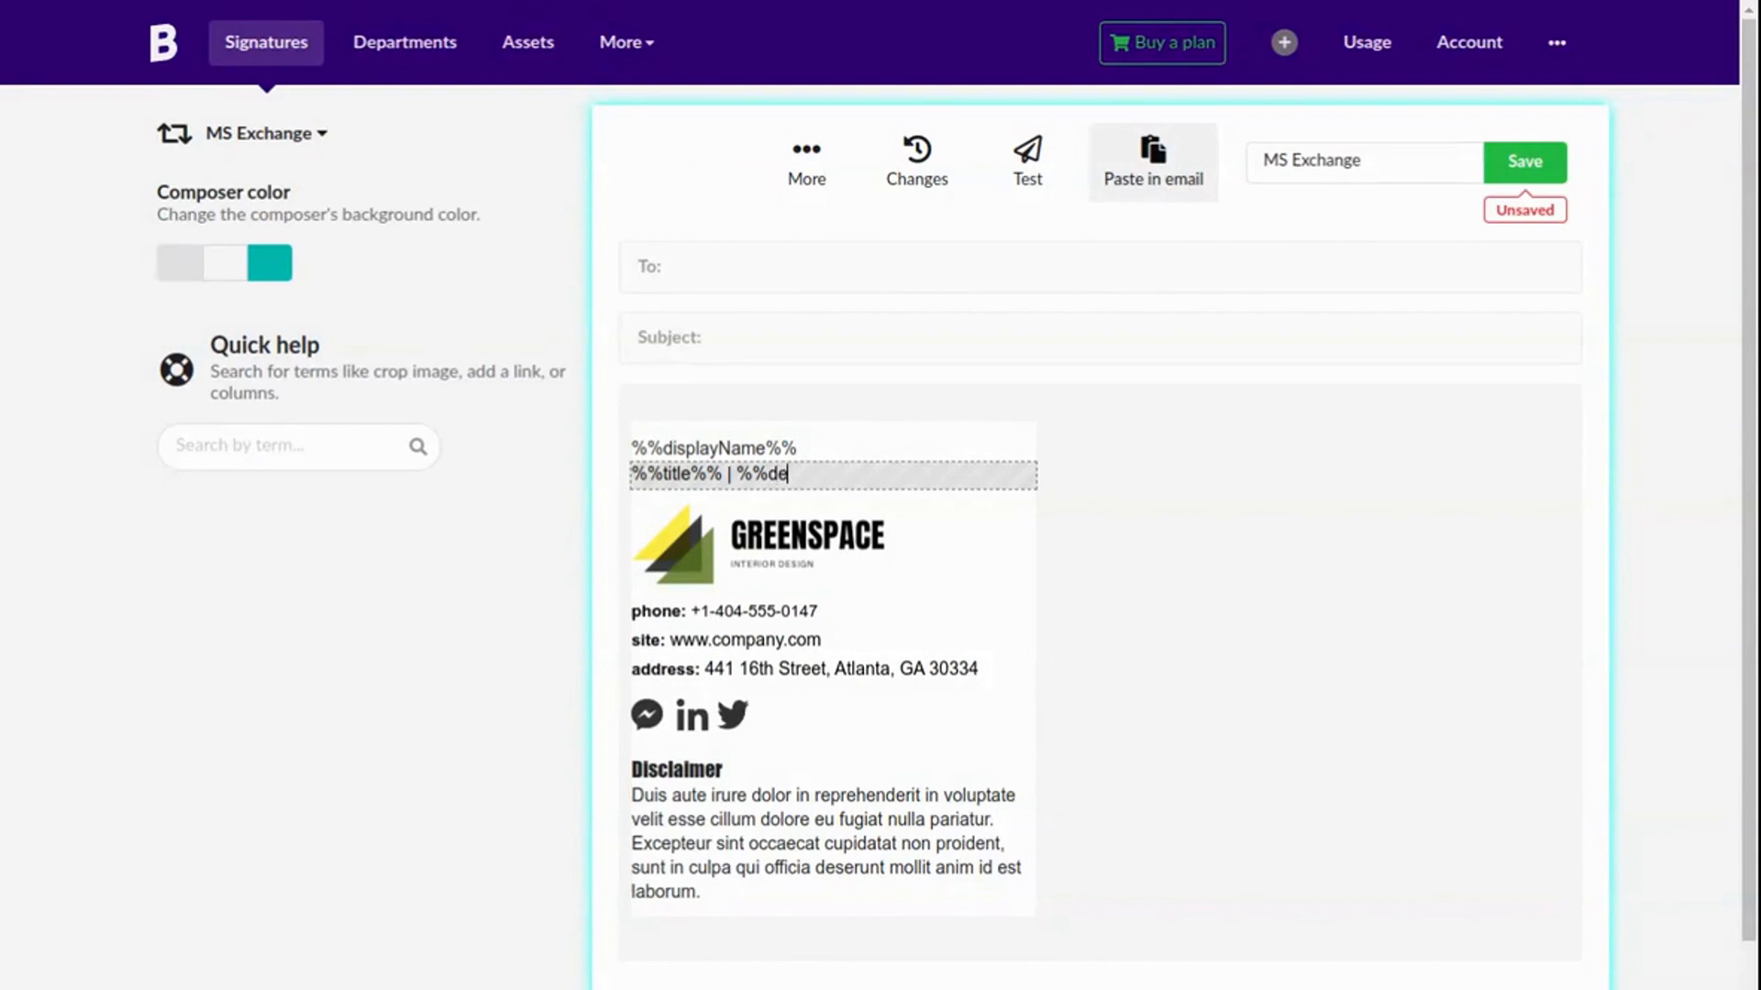
{"action": "type", "text": "partment"}
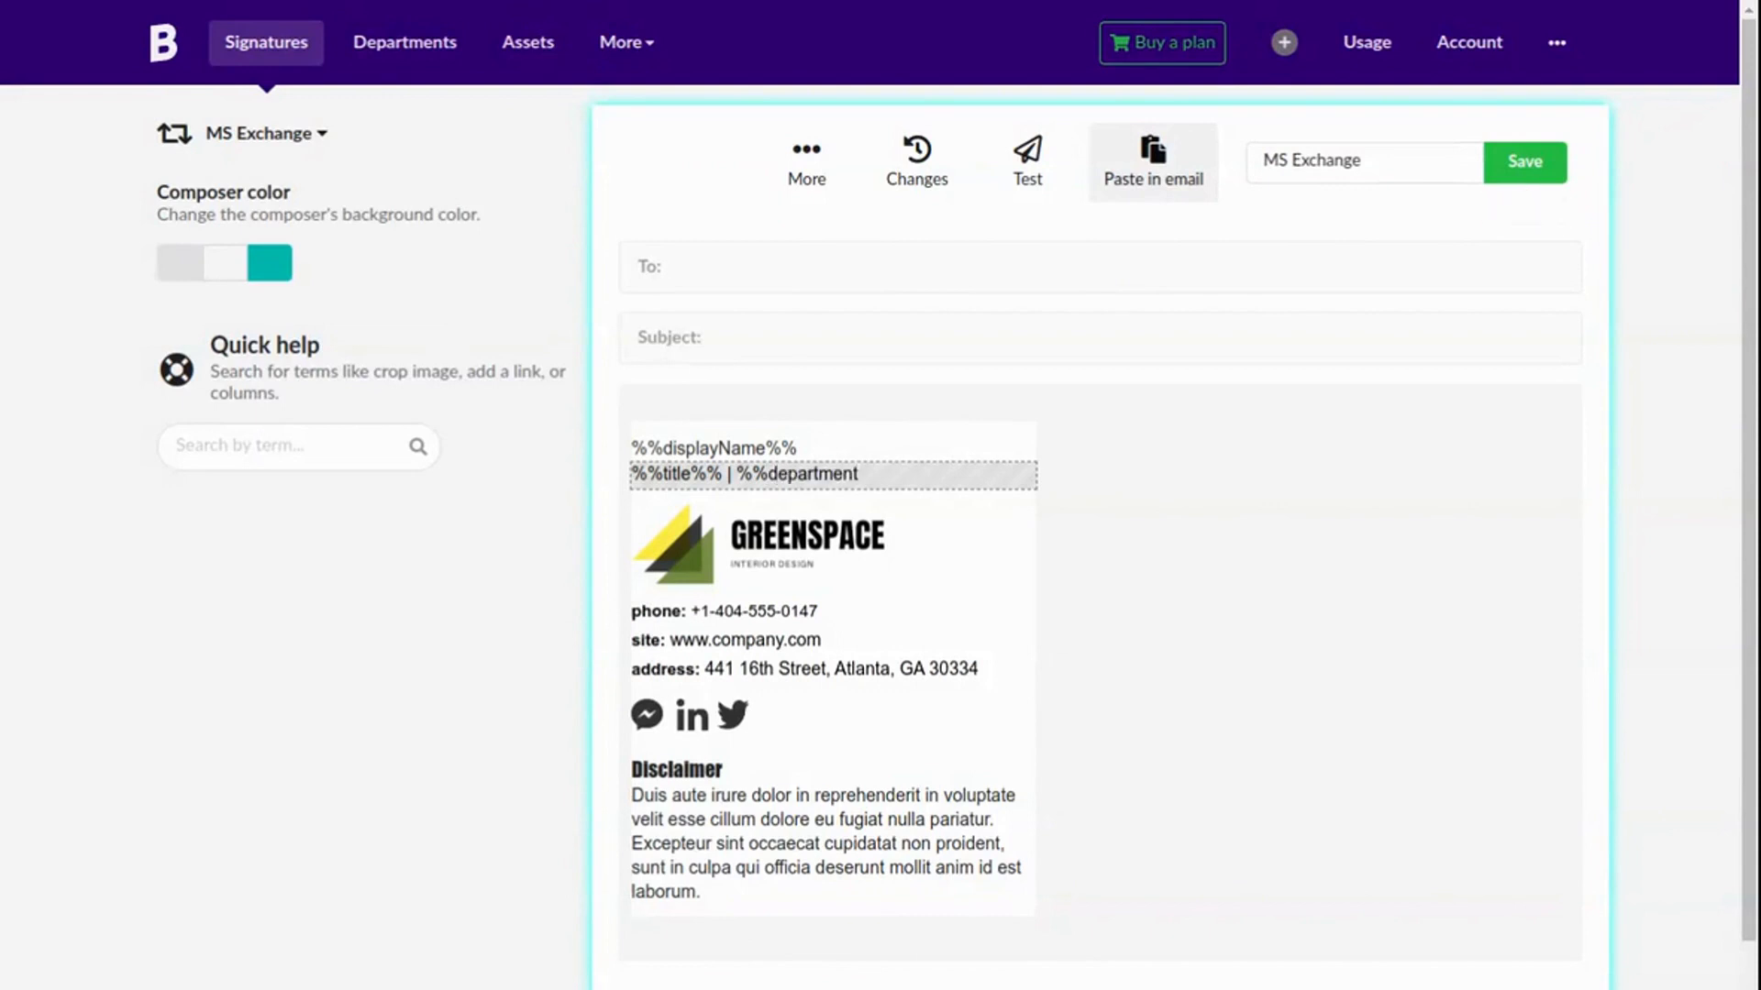
{"action": "type", "text": "%%"}
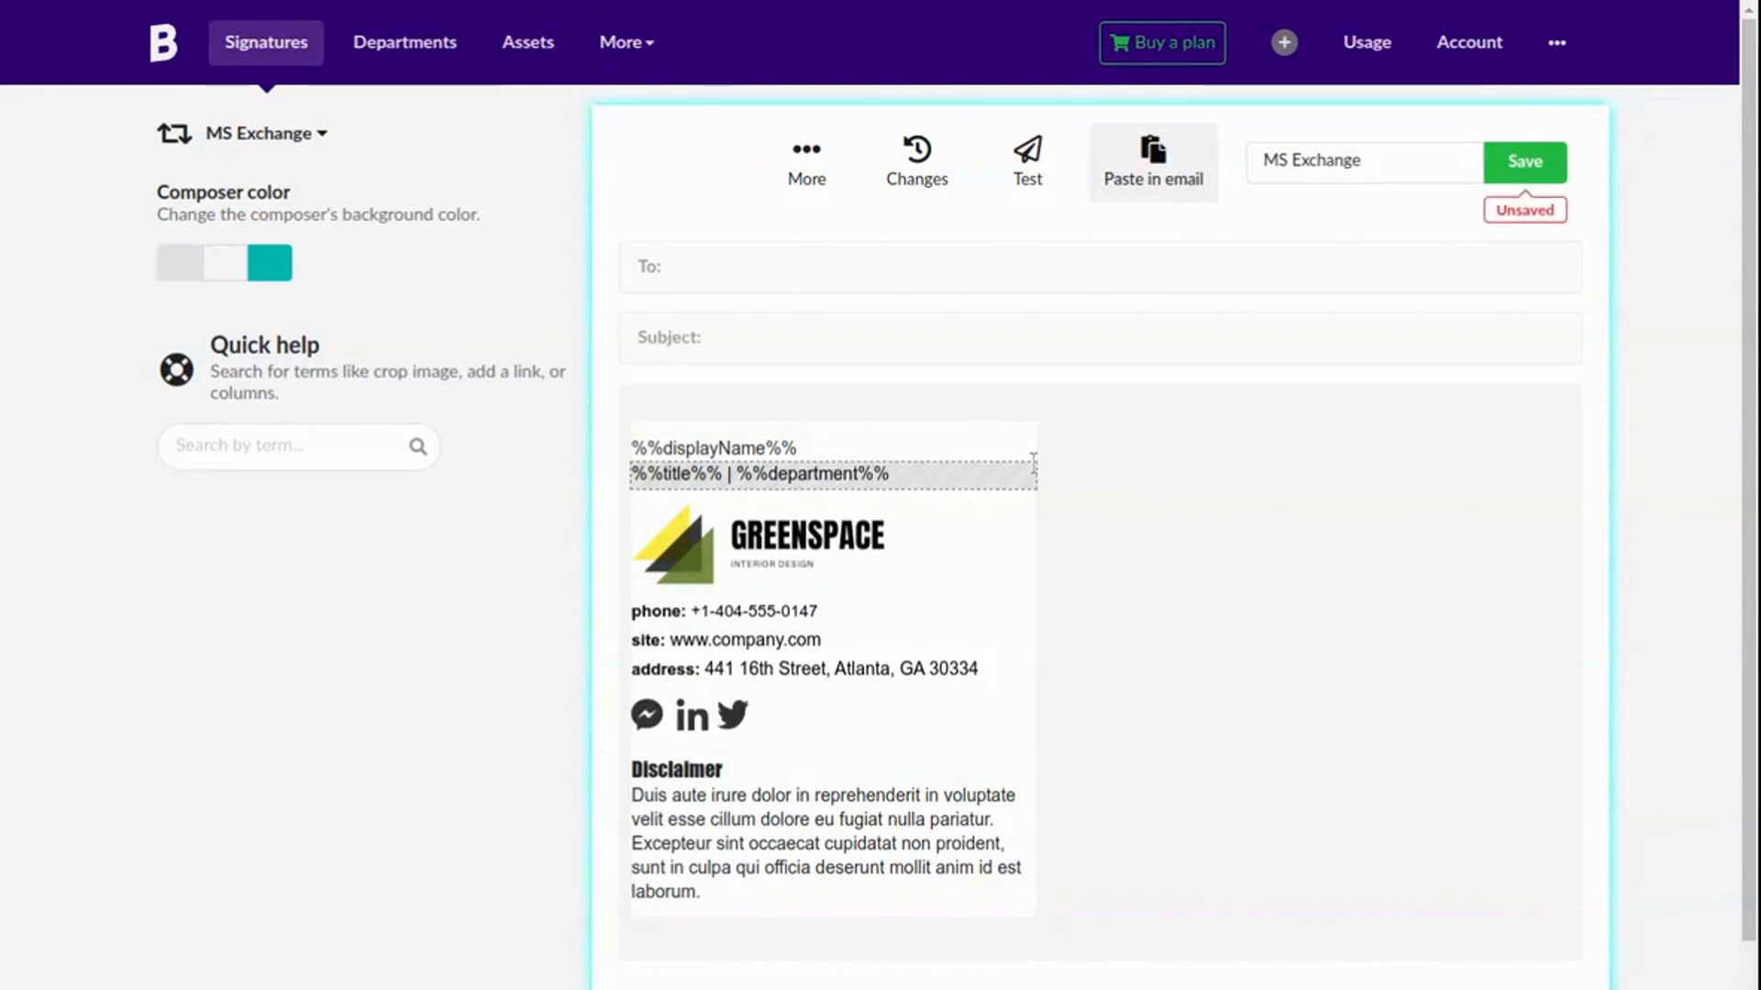
{"action": "left_click", "coordinate": [874, 447]}
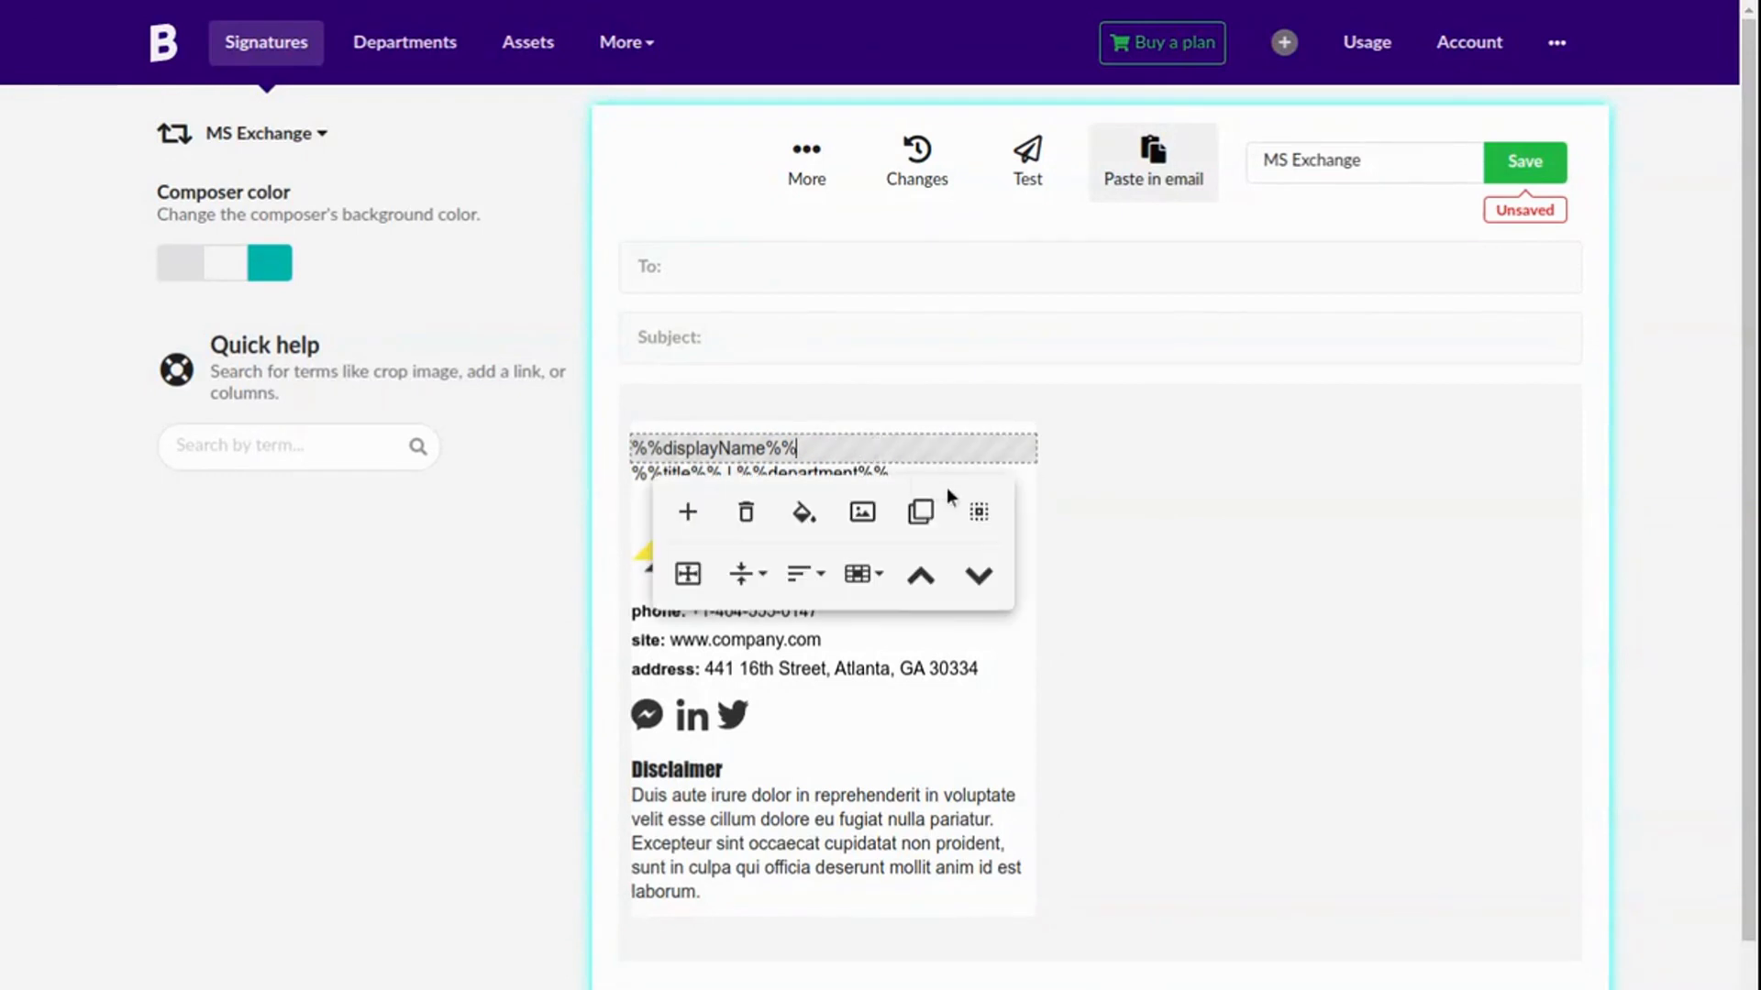
Make %%displayName%% font size 18 and bold.
{"action": "left_click", "coordinate": [978, 511]}
{"action": "left_click", "coordinate": [660, 504]}
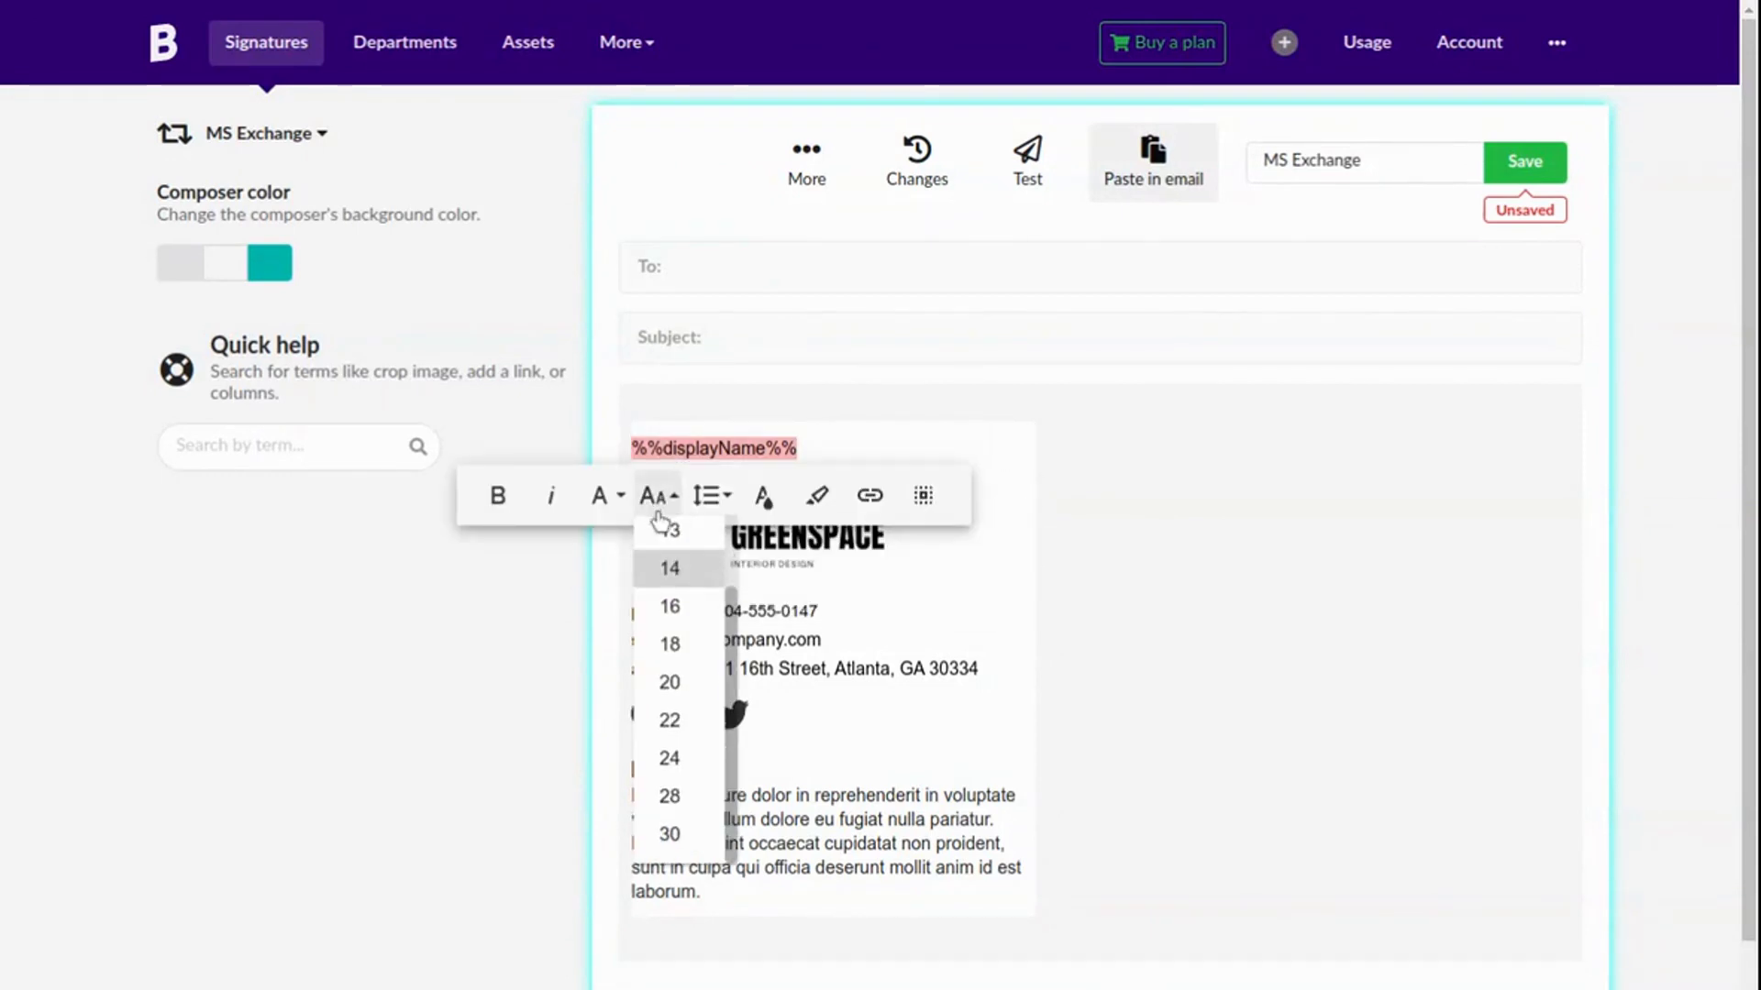
{"action": "left_click", "coordinate": [668, 642]}
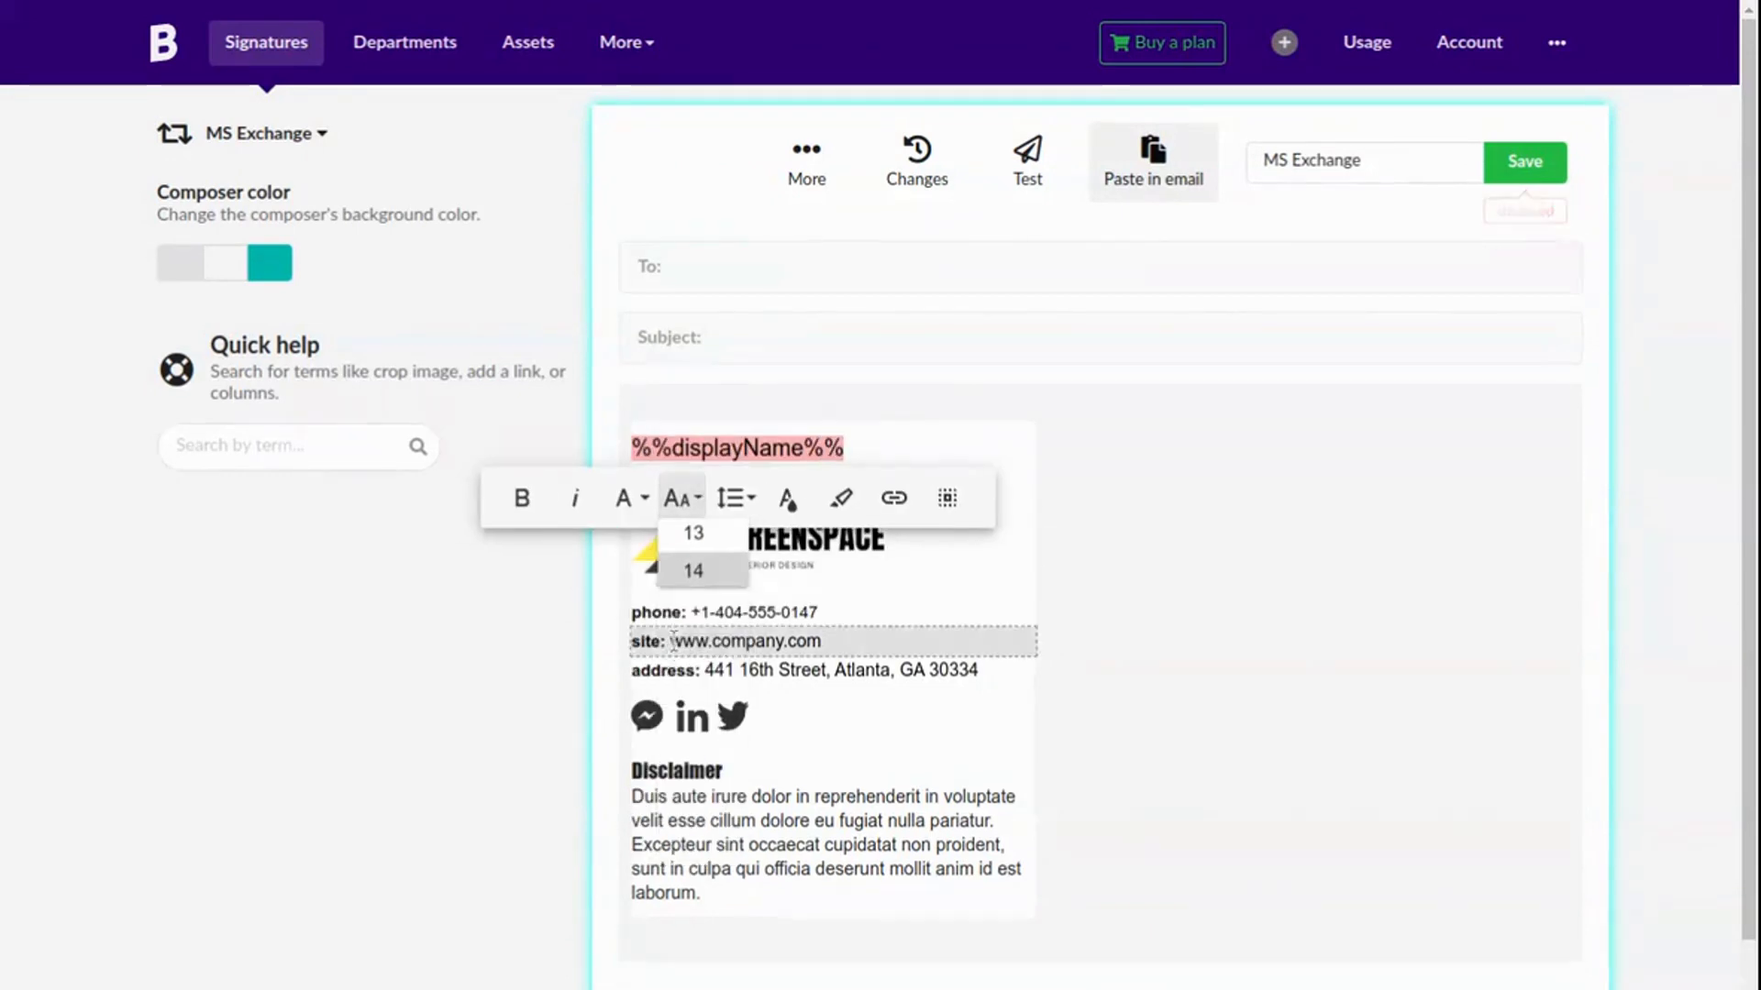
{"action": "left_click", "coordinate": [521, 498]}
{"action": "left_click", "coordinate": [1104, 439]}
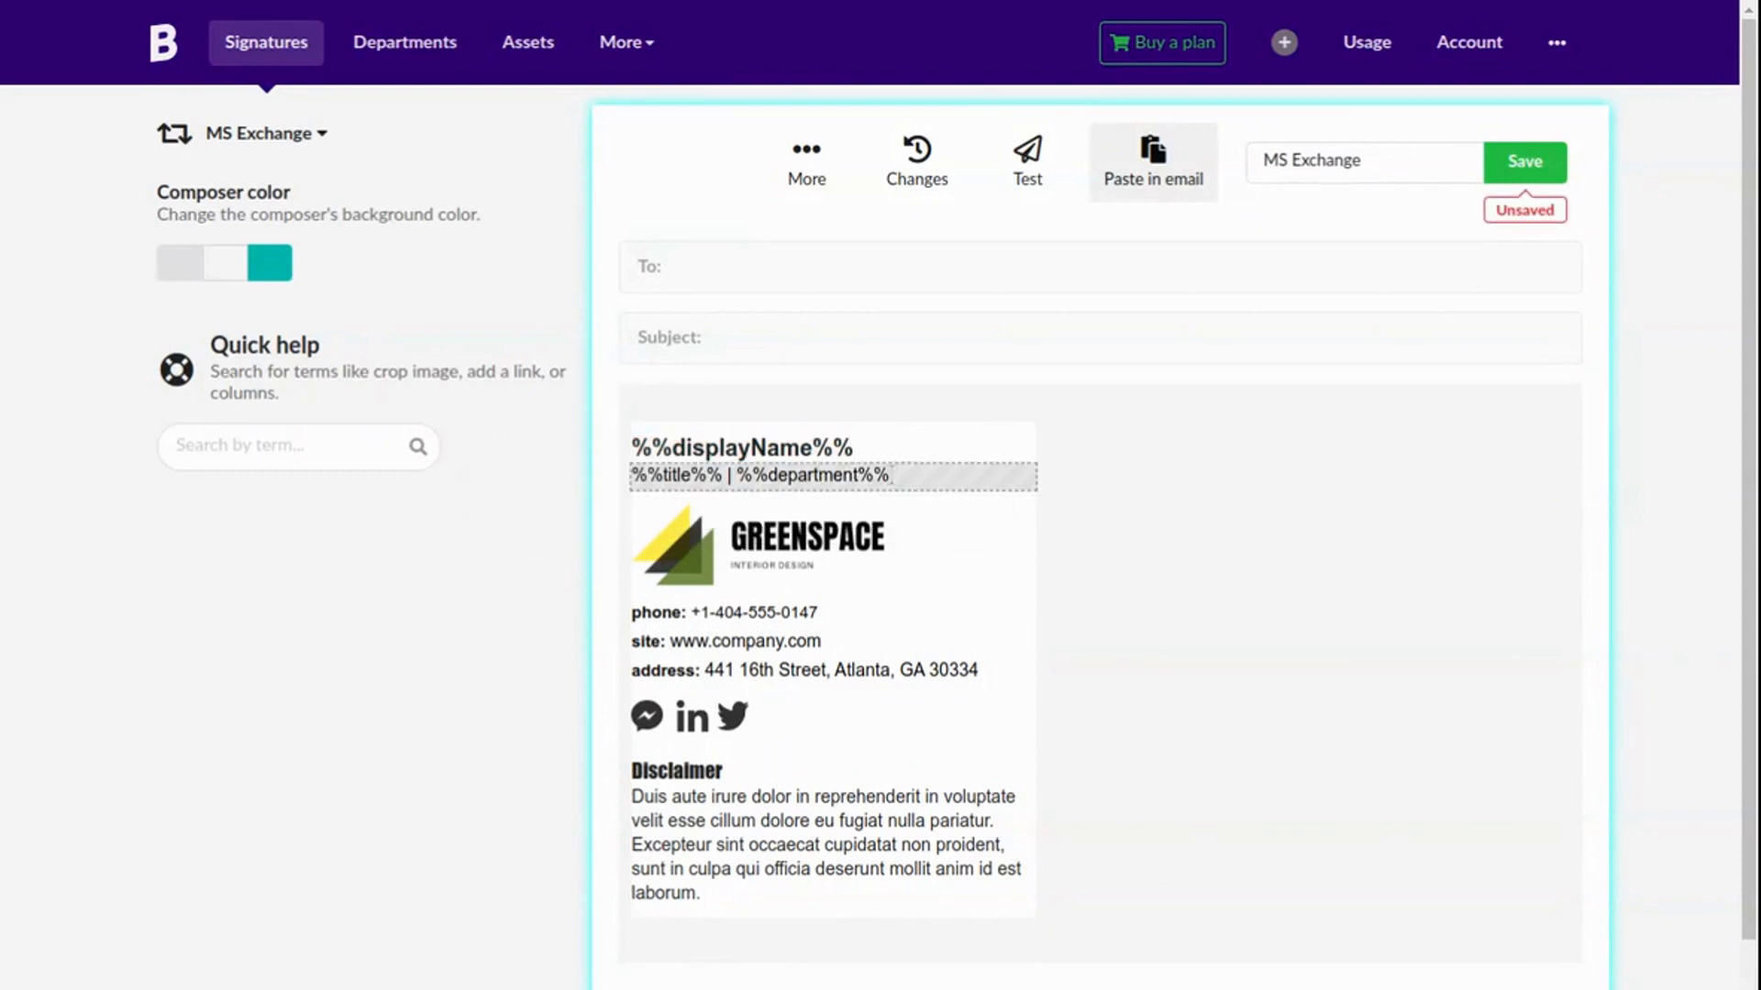
Set the %%title%% | %%department%% line to size 14 italic.
{"action": "left_click", "coordinate": [937, 479]}
{"action": "triple_click", "coordinate": [936, 477]}
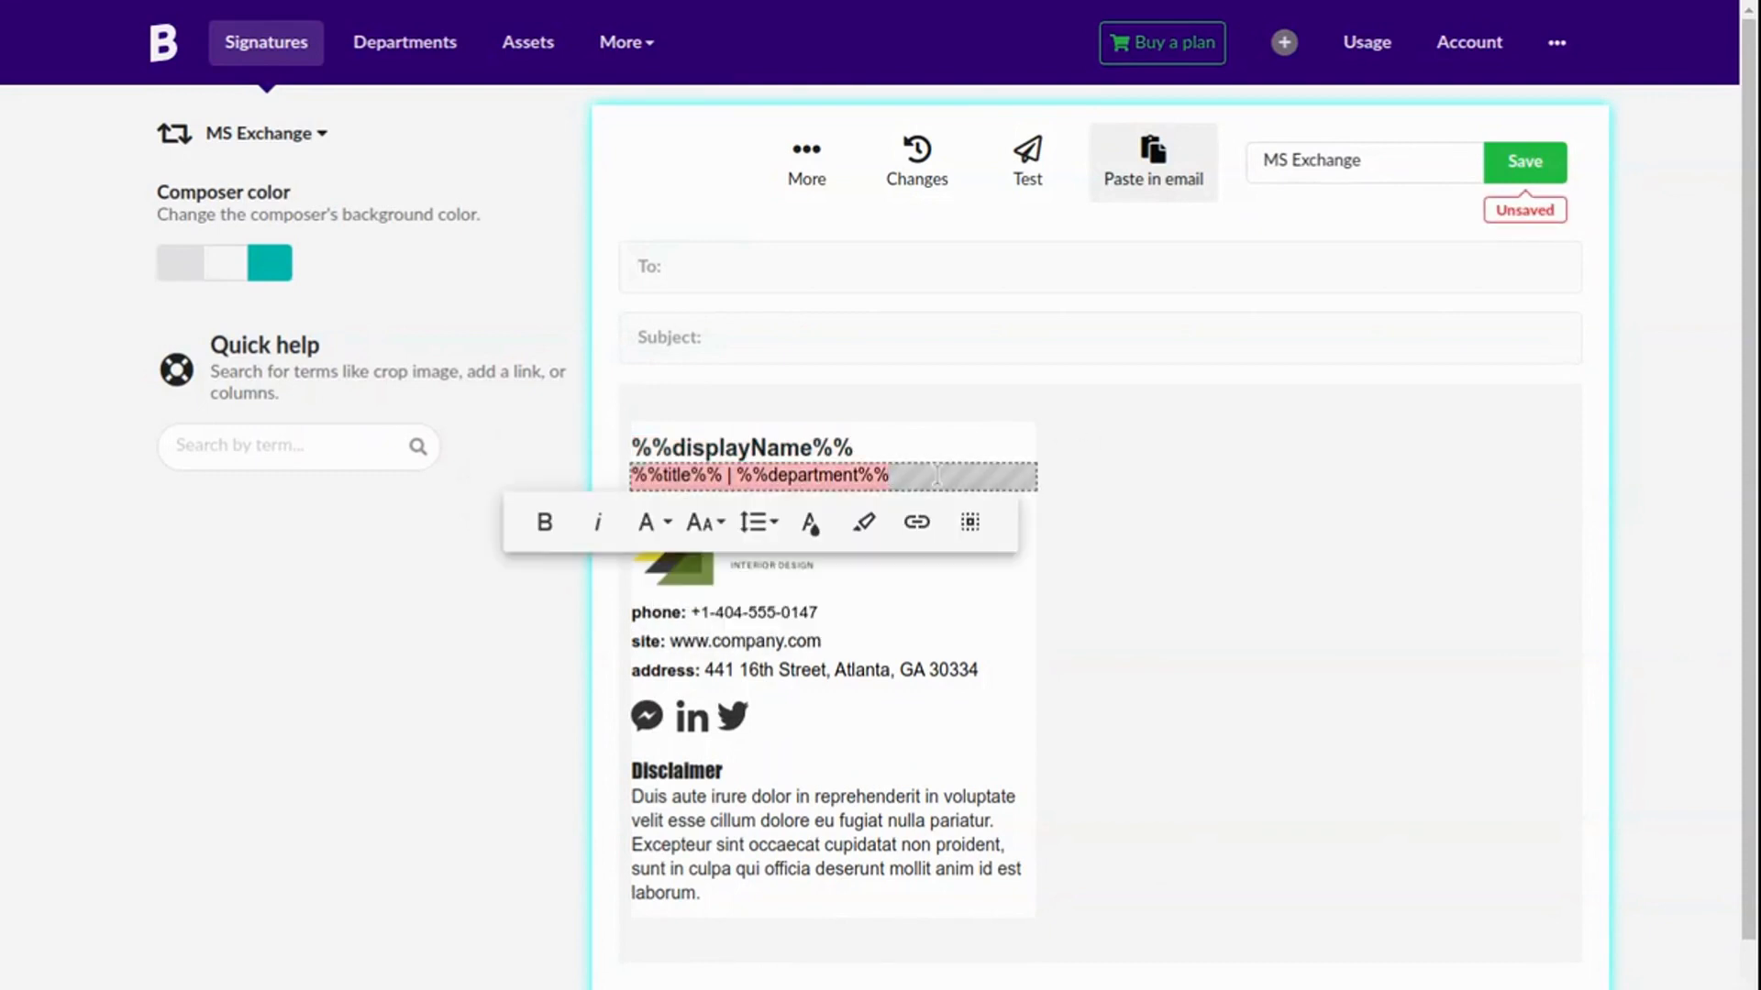
{"action": "left_click", "coordinate": [660, 525]}
{"action": "left_click", "coordinate": [651, 522]}
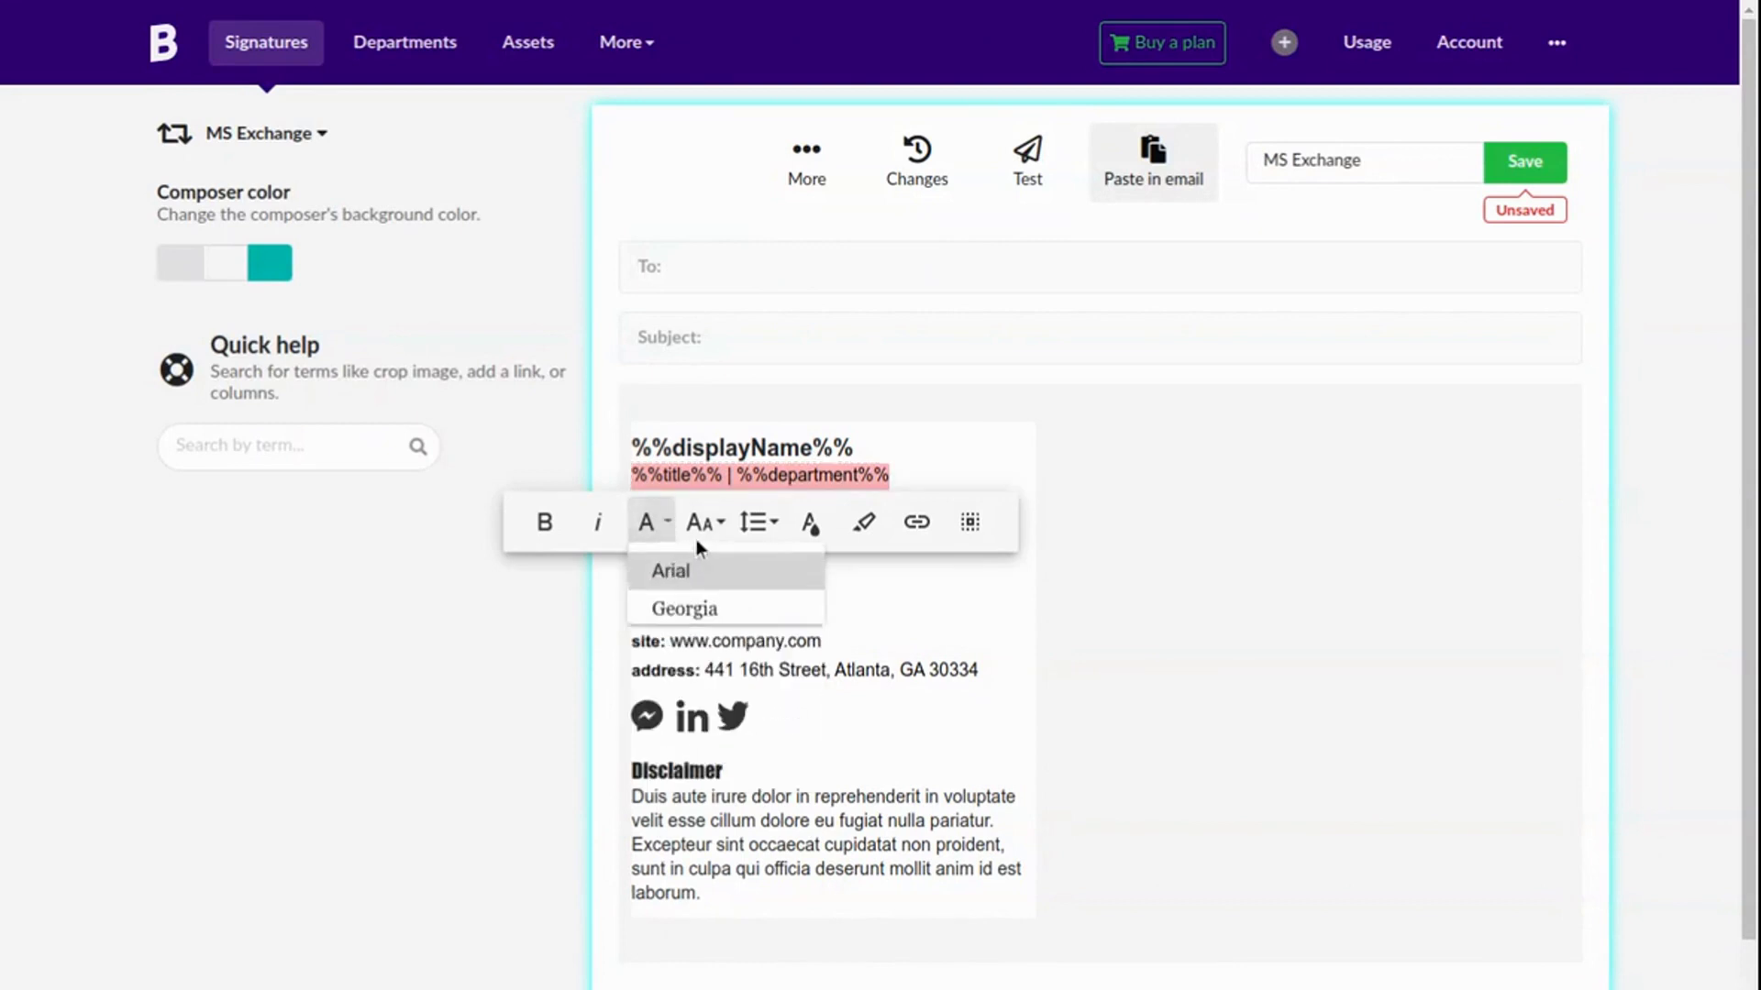
{"action": "left_click", "coordinate": [706, 522]}
{"action": "left_click", "coordinate": [717, 596]}
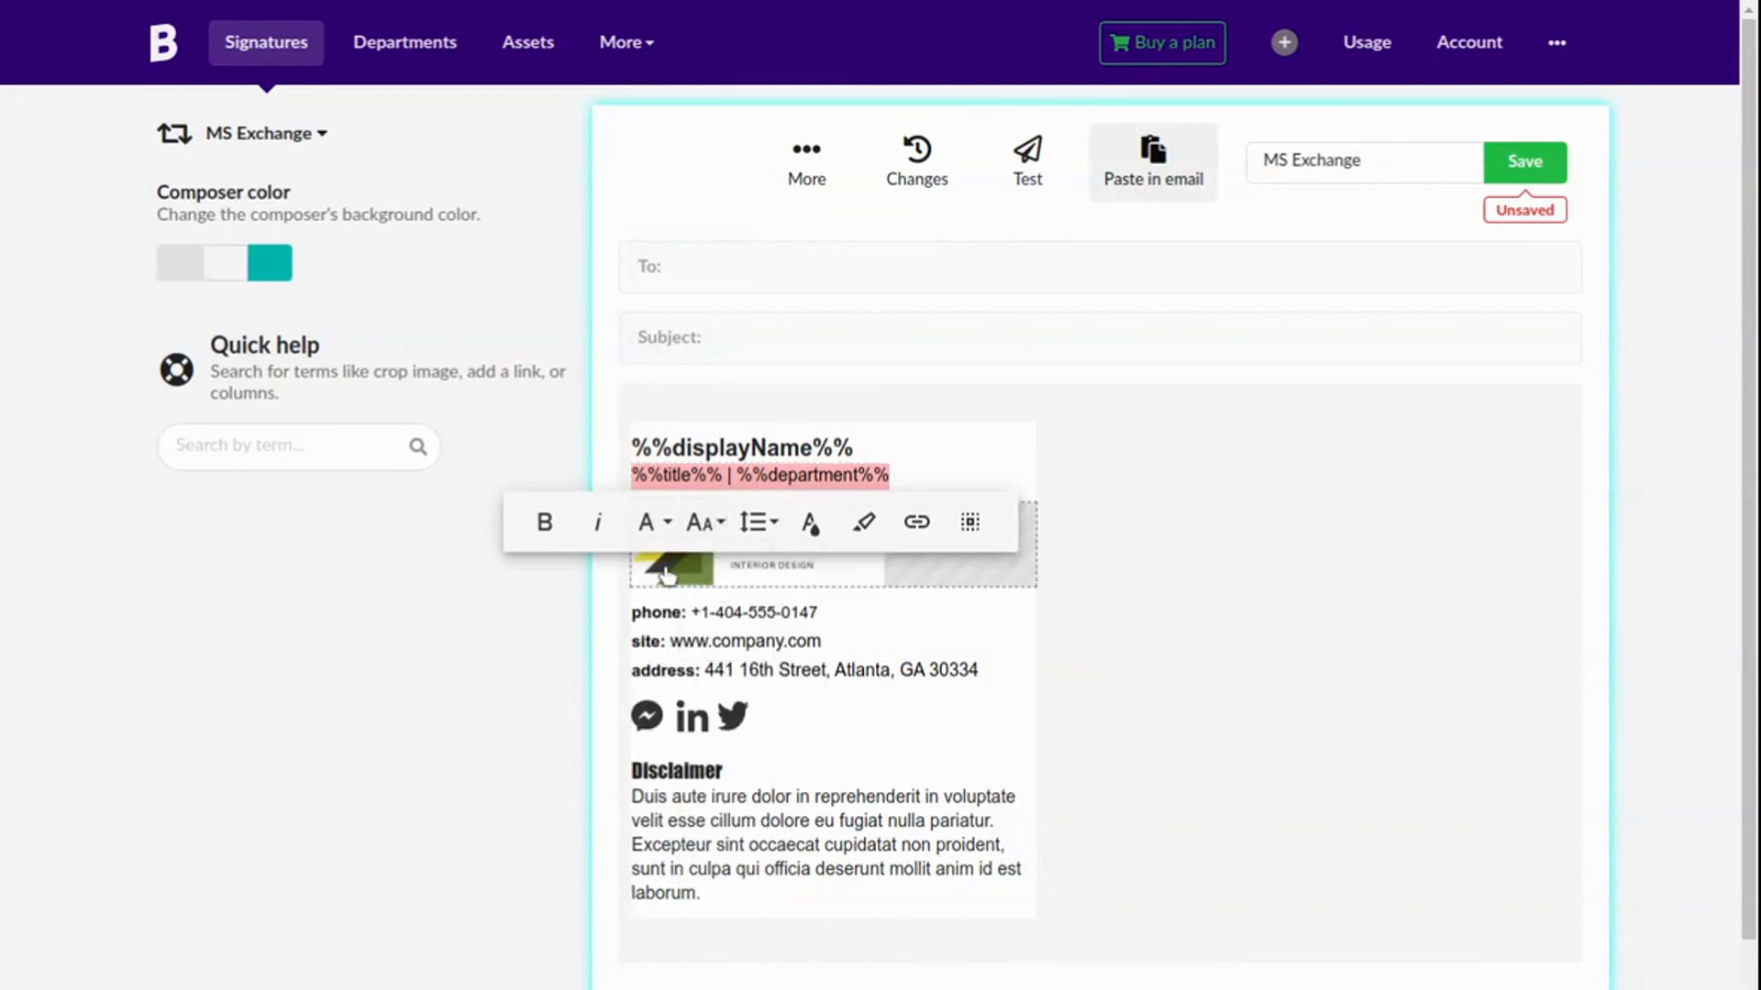
{"action": "left_click", "coordinate": [597, 521]}
{"action": "left_click", "coordinate": [1275, 420]}
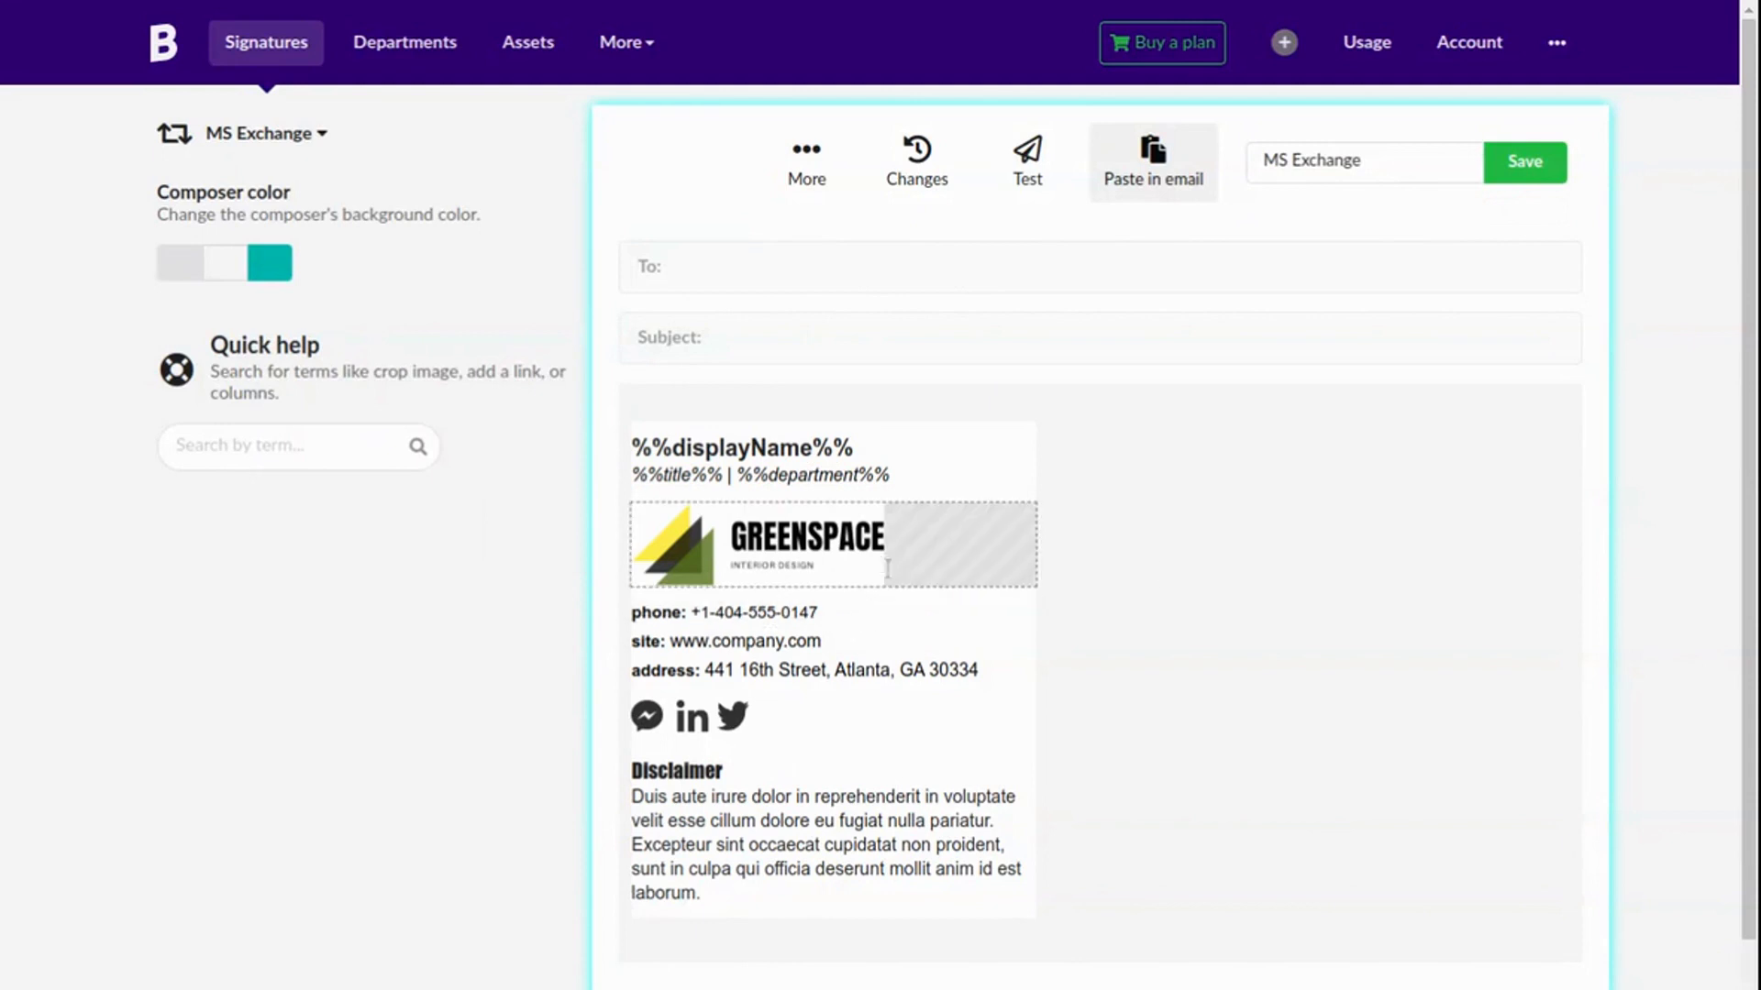
Enlarge the GREENSPACE logo slightly by dragging its corner.
{"action": "left_click", "coordinate": [889, 510]}
{"action": "left_click_drag", "start_coordinate": [888, 510], "coordinate": [897, 504]}
{"action": "left_click", "coordinate": [1285, 503]}
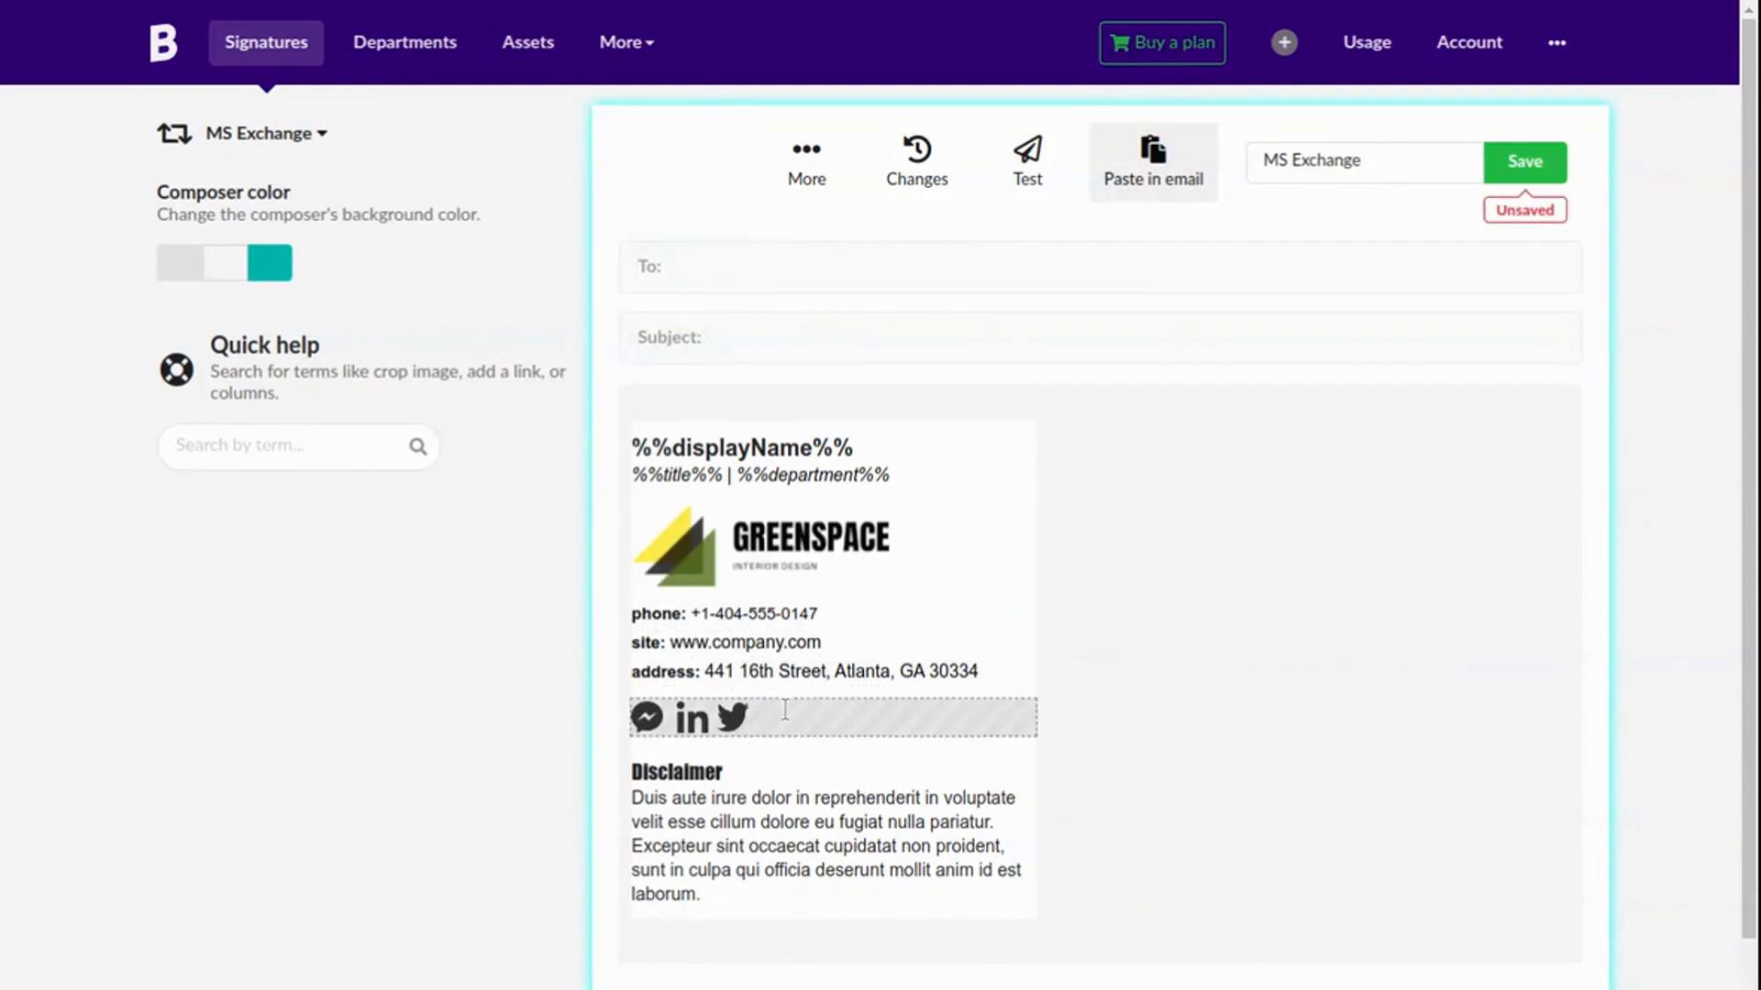
{"action": "left_click", "coordinate": [1418, 163]}
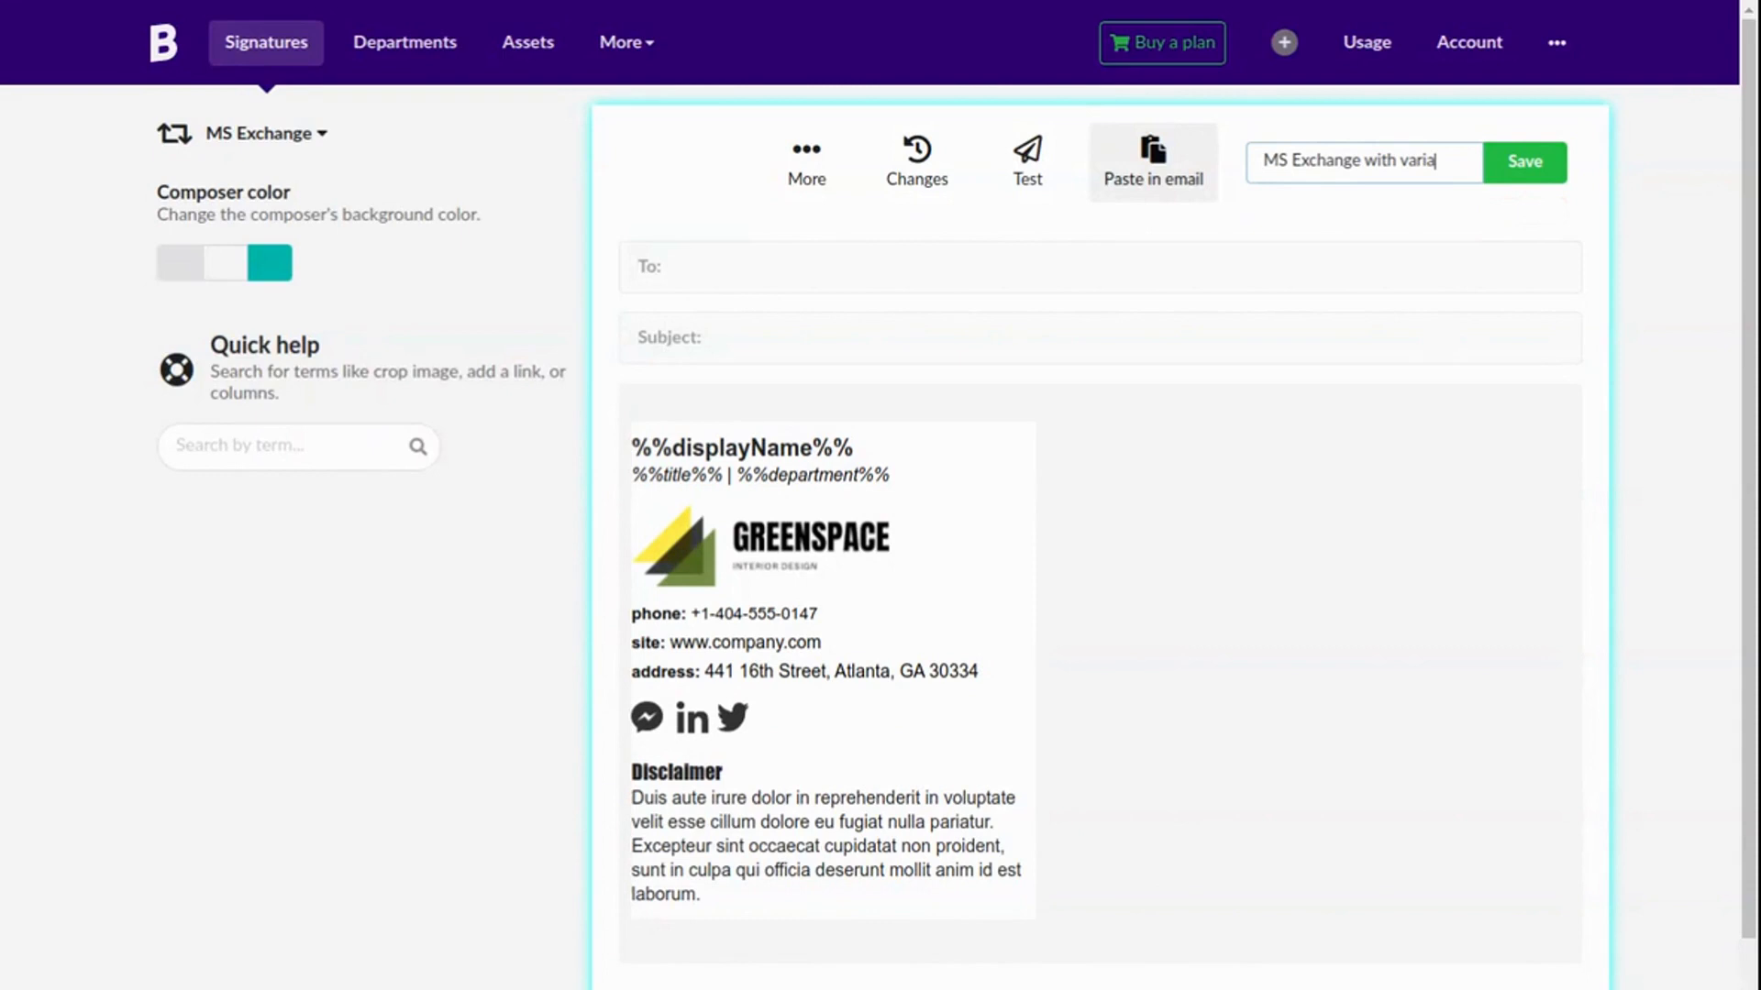
Save the signature under the name 'MS Exchange with variables'.
{"action": "left_click", "coordinate": [1504, 172]}
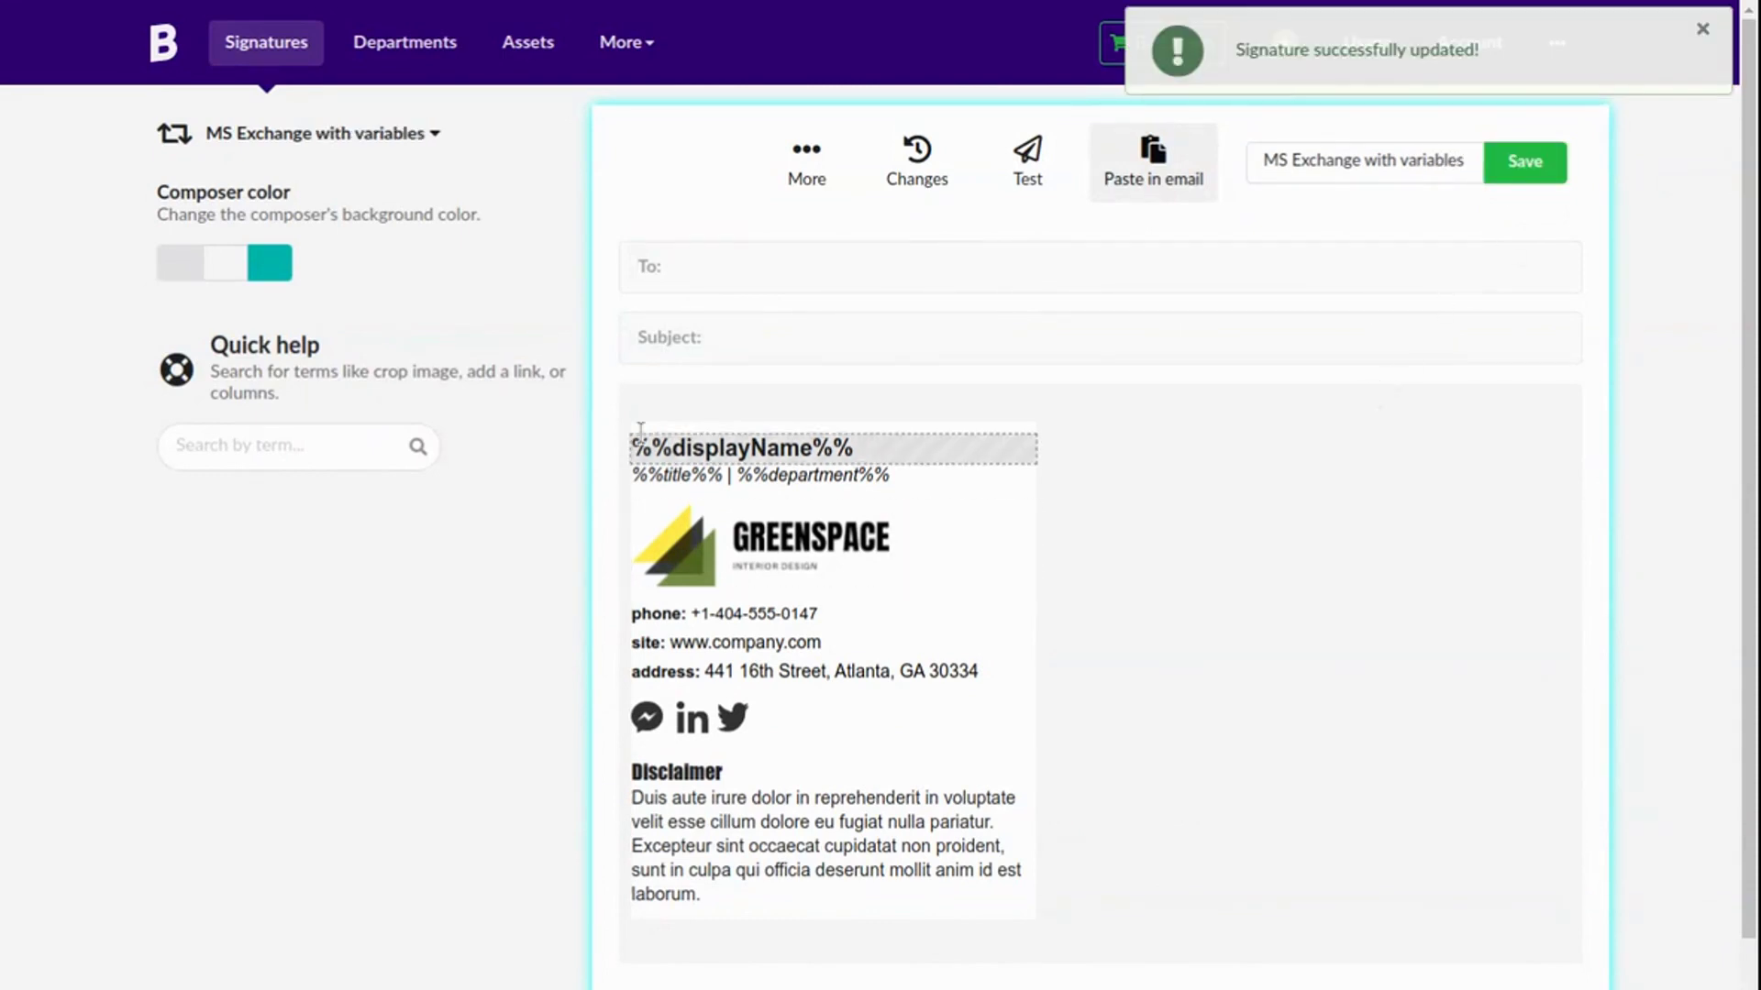
{"action": "left_click", "coordinate": [885, 450]}
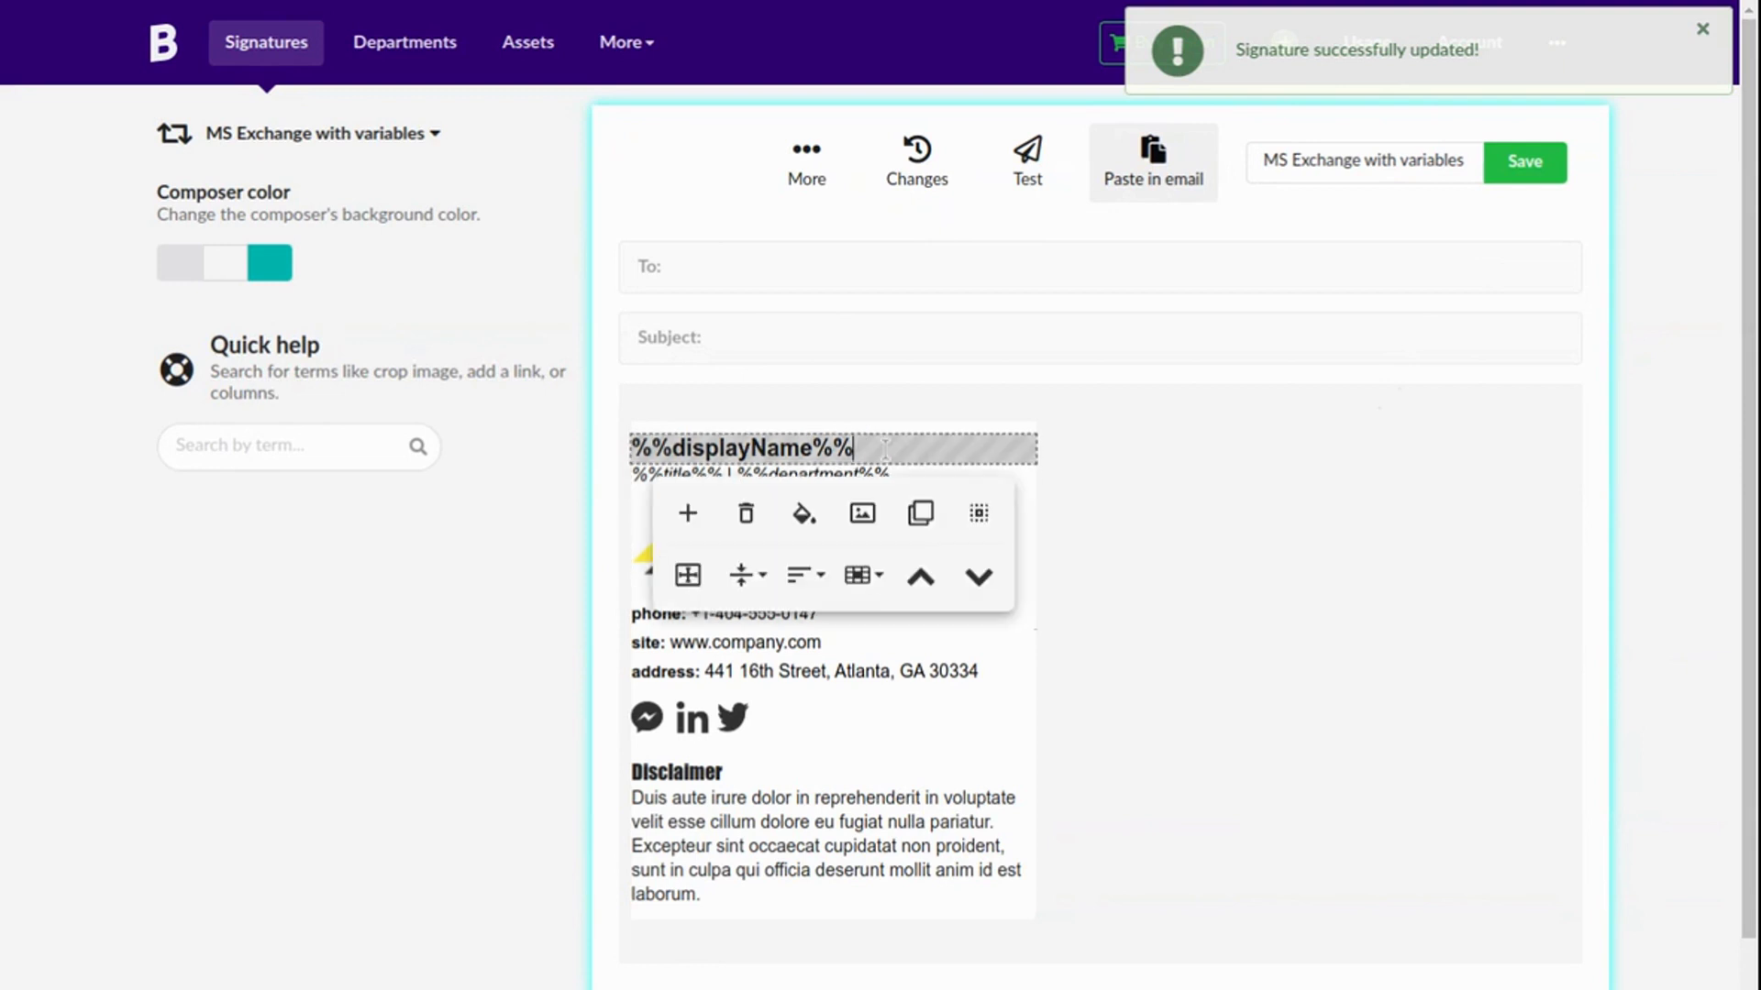
{"action": "double_click", "coordinate": [885, 450]}
{"action": "left_click", "coordinate": [850, 493]}
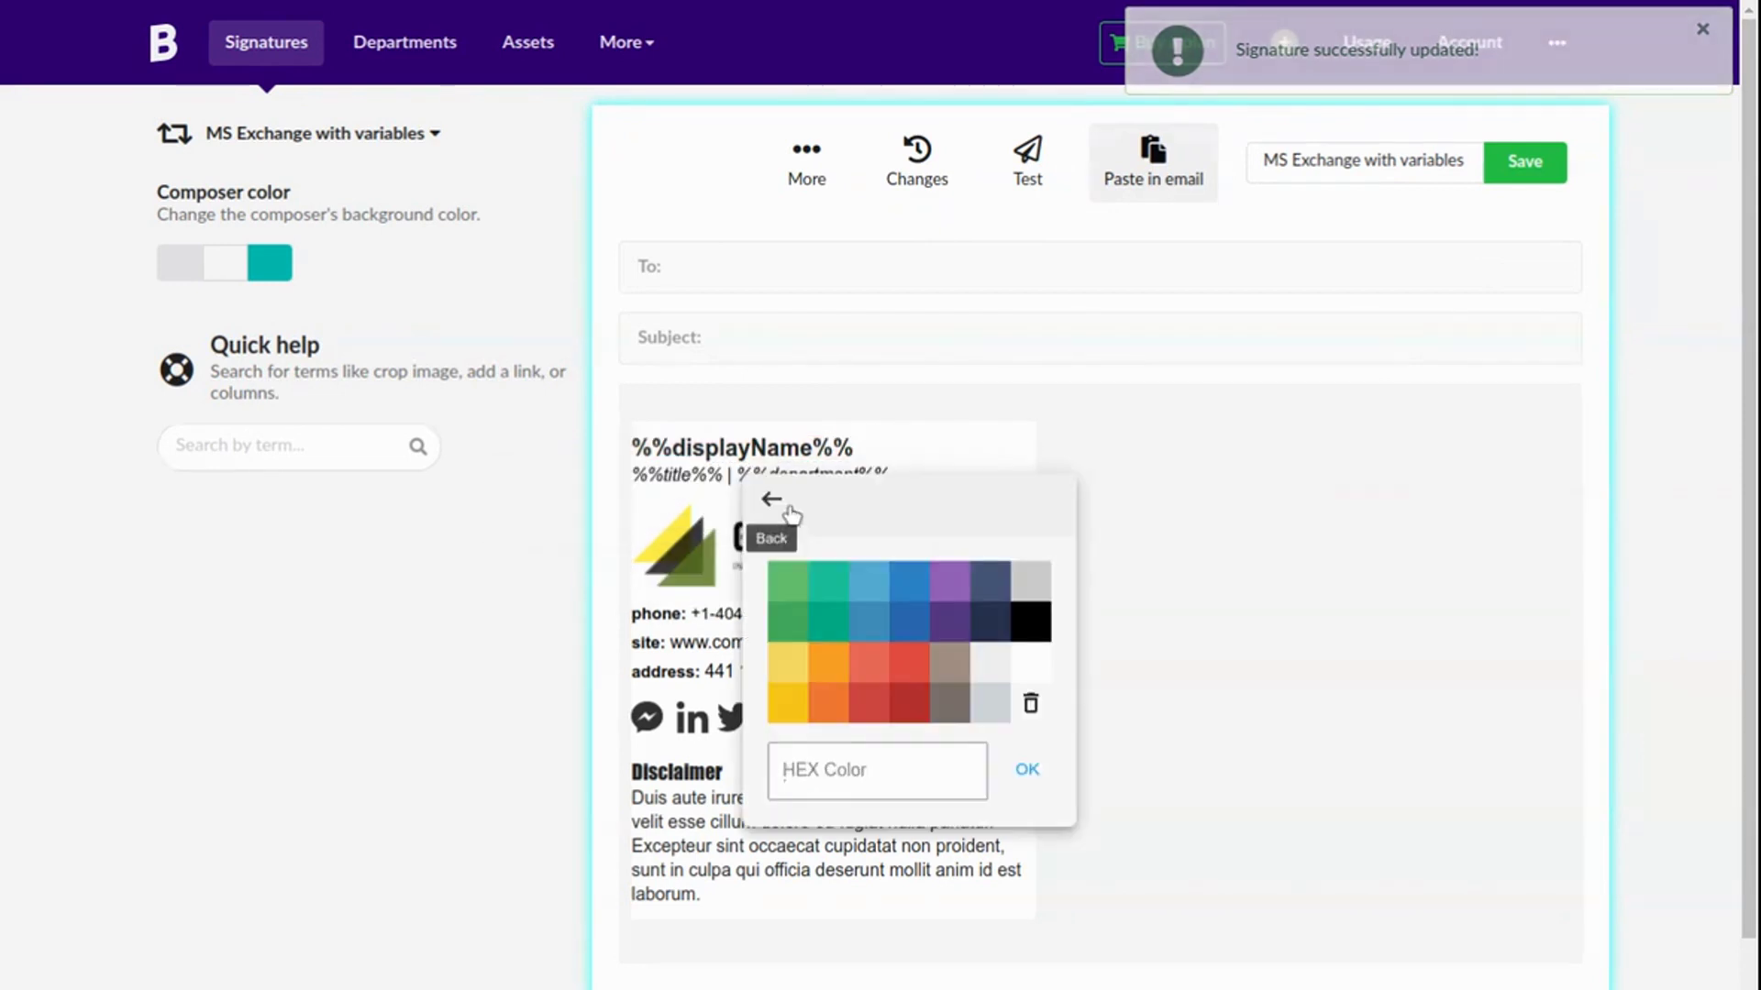
{"action": "left_click", "coordinate": [992, 523]}
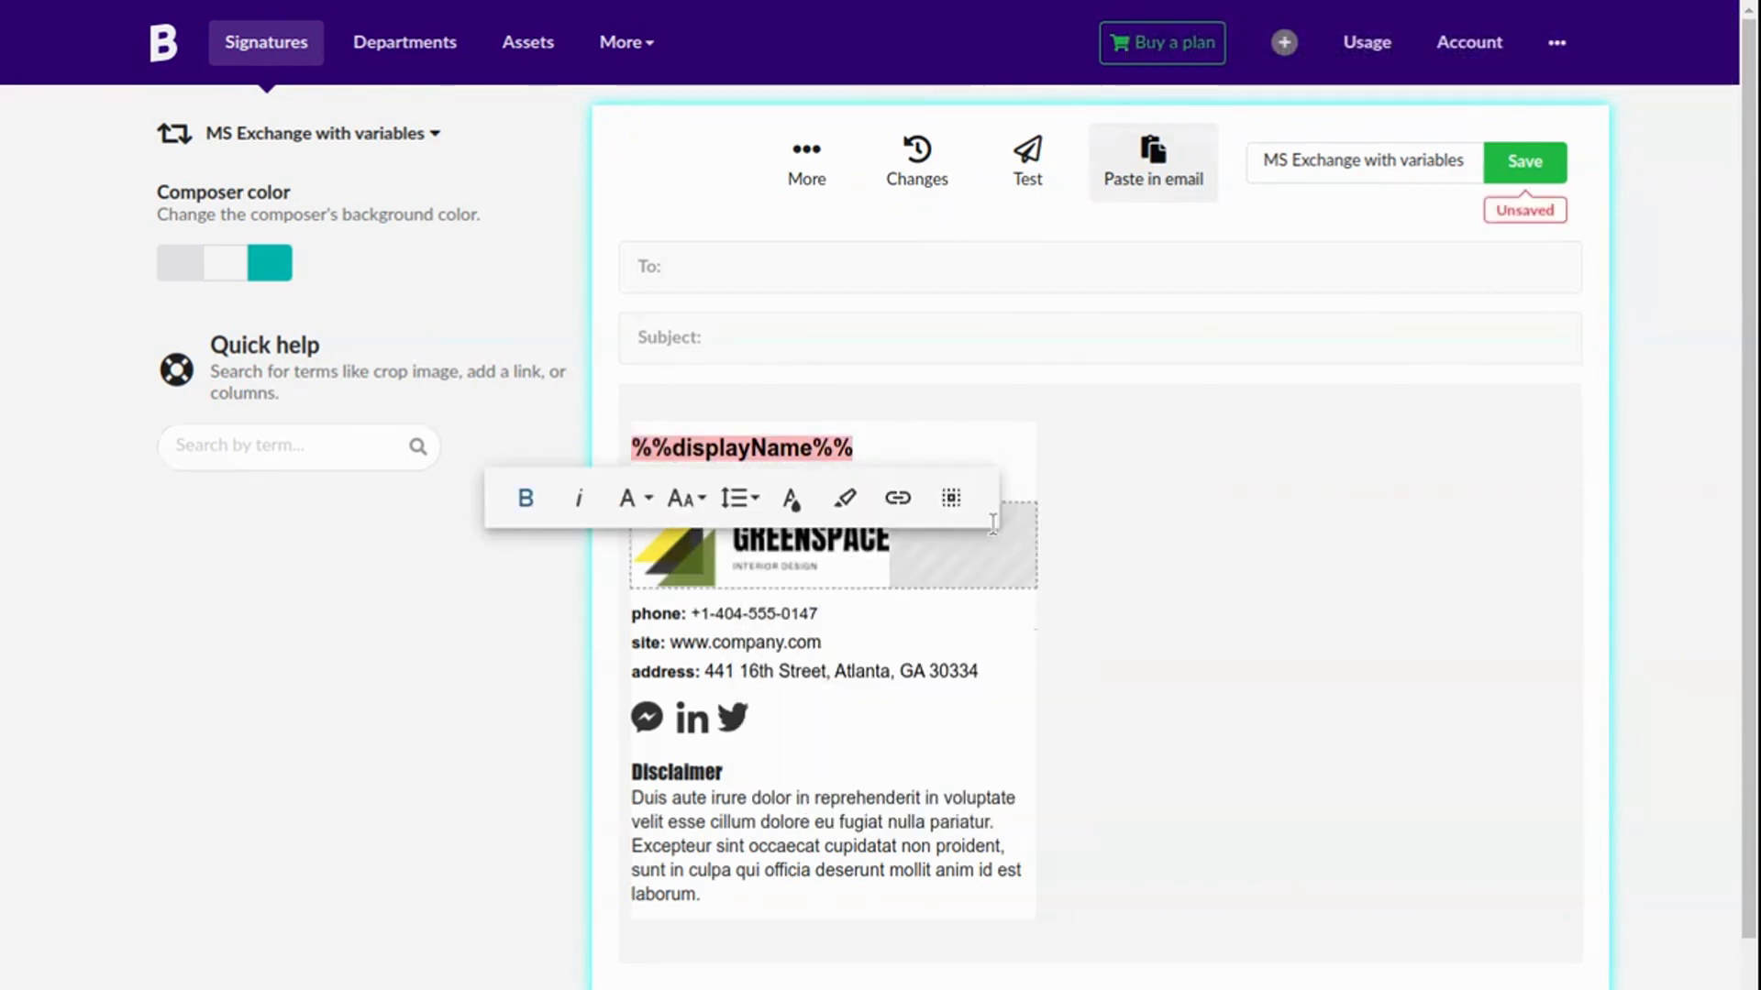
Colour the %%title%% | %%department%% line dark navy and save the signature.
{"action": "left_click", "coordinate": [972, 464]}
{"action": "double_click", "coordinate": [972, 464]}
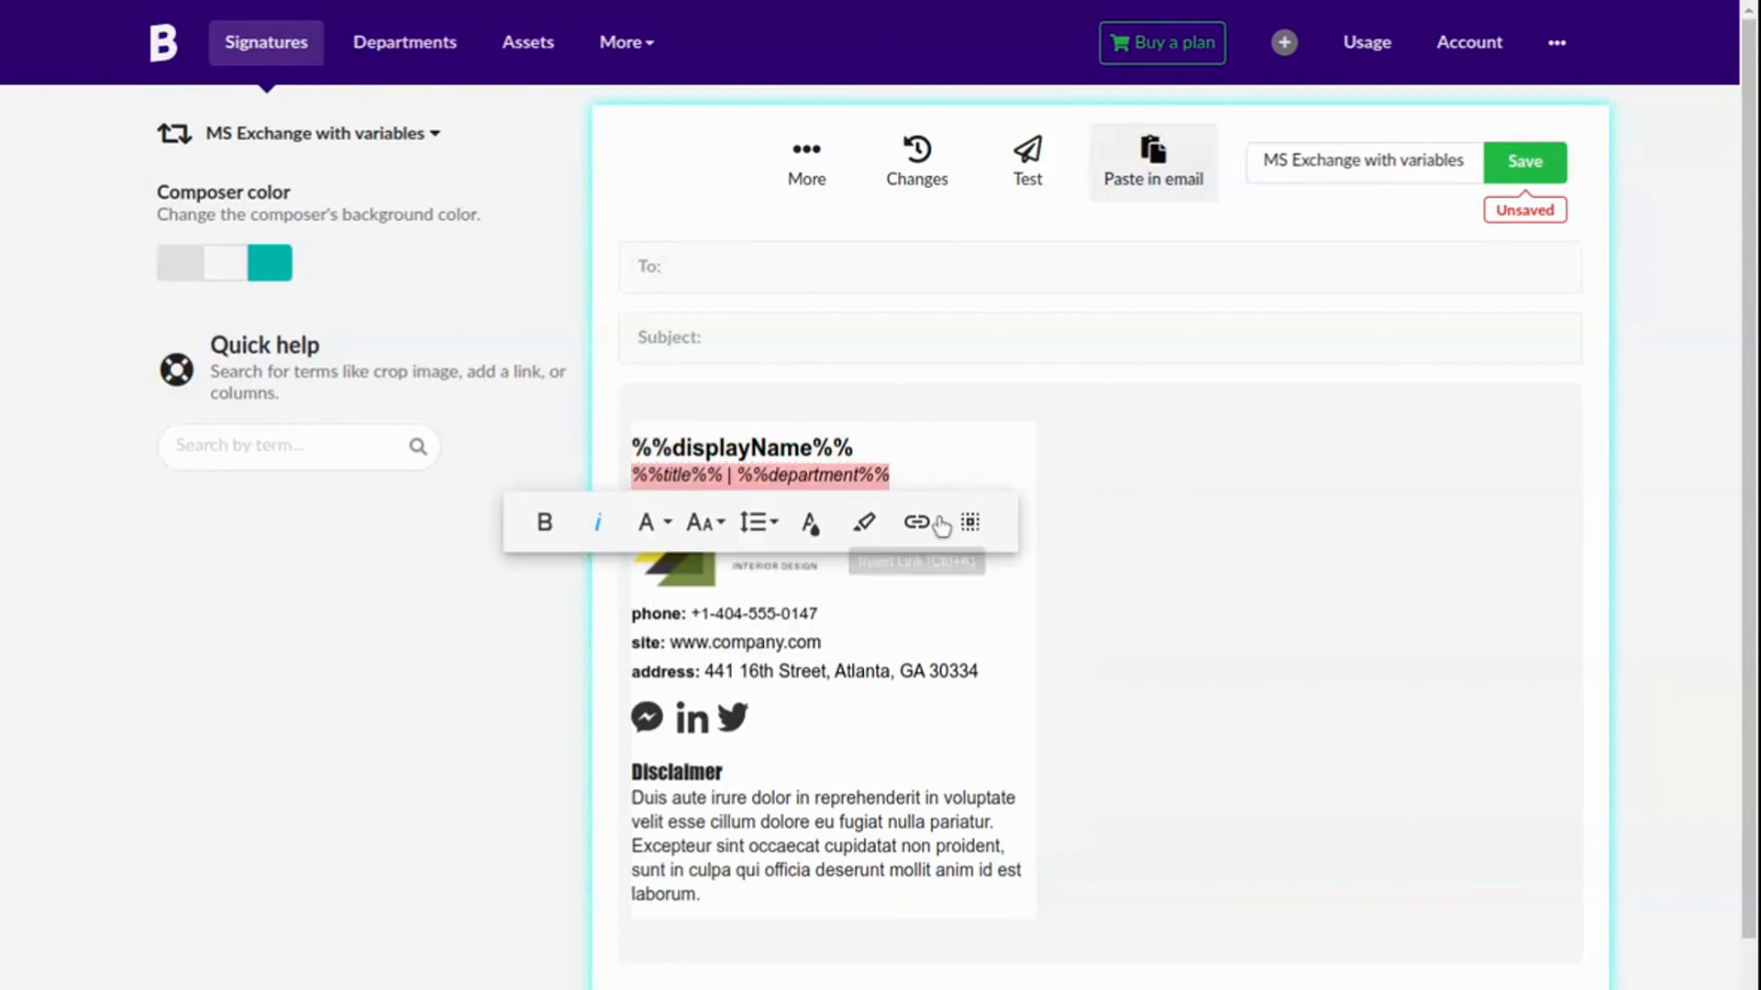
{"action": "left_click", "coordinate": [813, 523]}
{"action": "left_click", "coordinate": [1008, 647]}
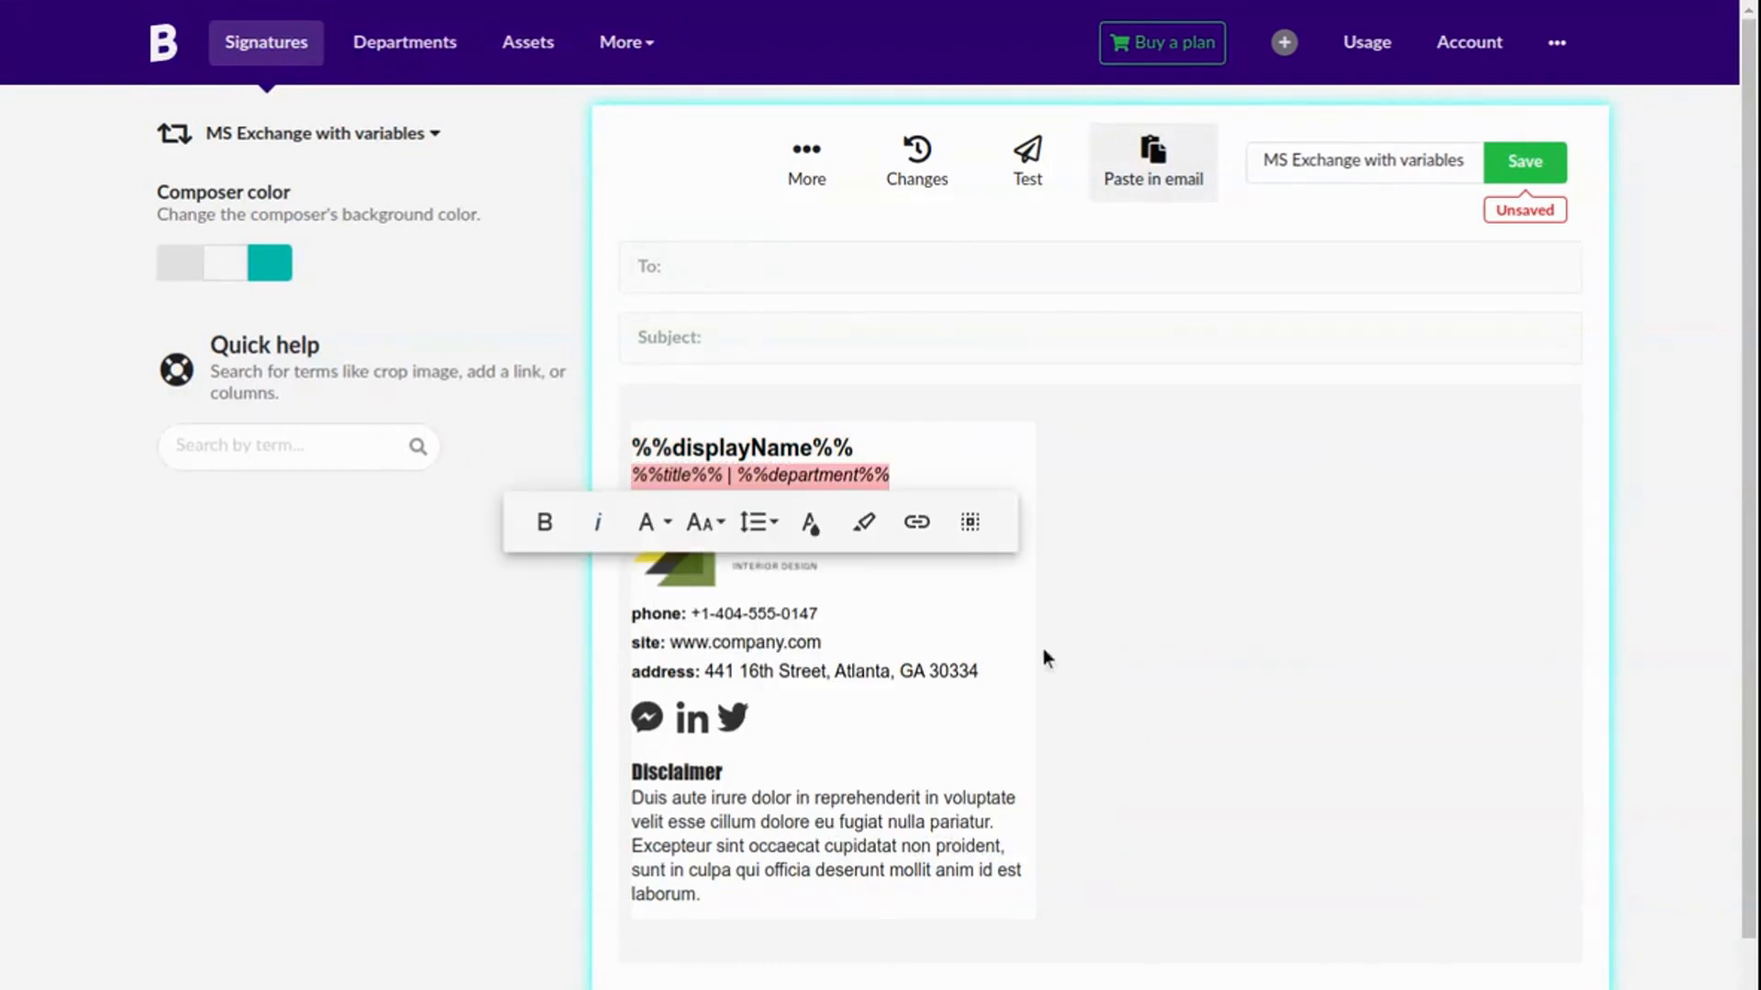
{"action": "left_click", "coordinate": [1348, 372]}
{"action": "left_click", "coordinate": [1501, 182]}
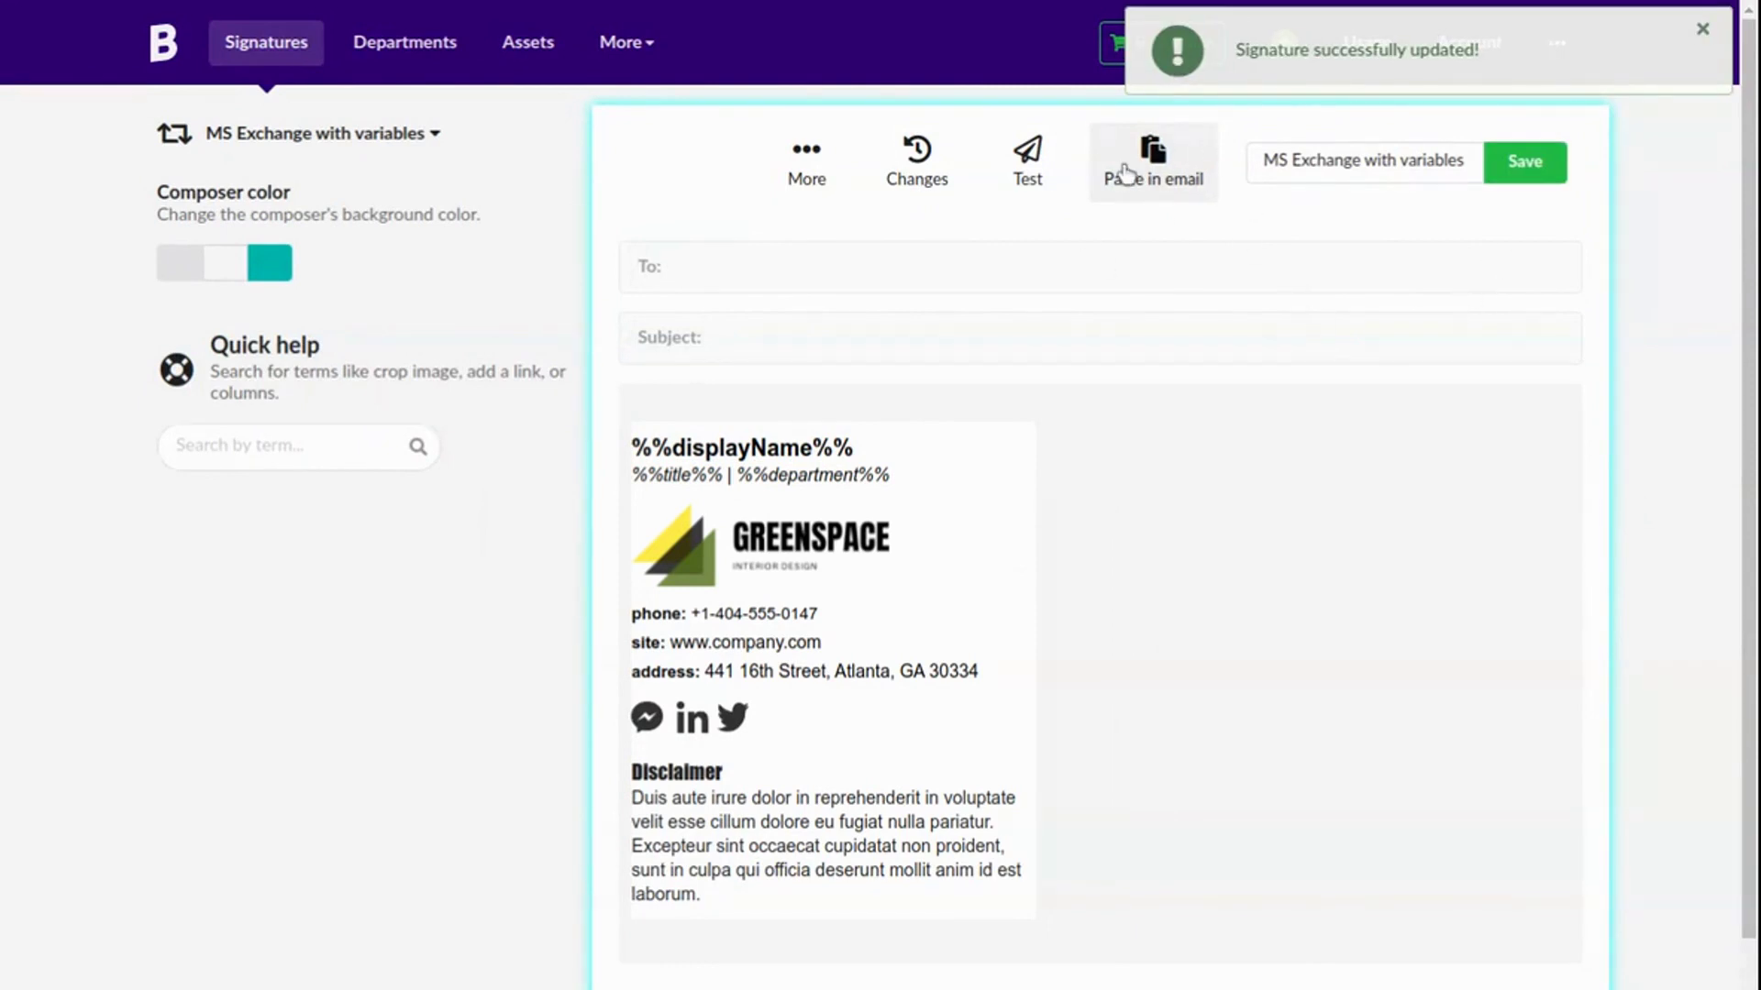
Show the saved signature in its 'Paste in email' view with copy, download and HTML options.
{"action": "left_click", "coordinate": [1149, 184]}
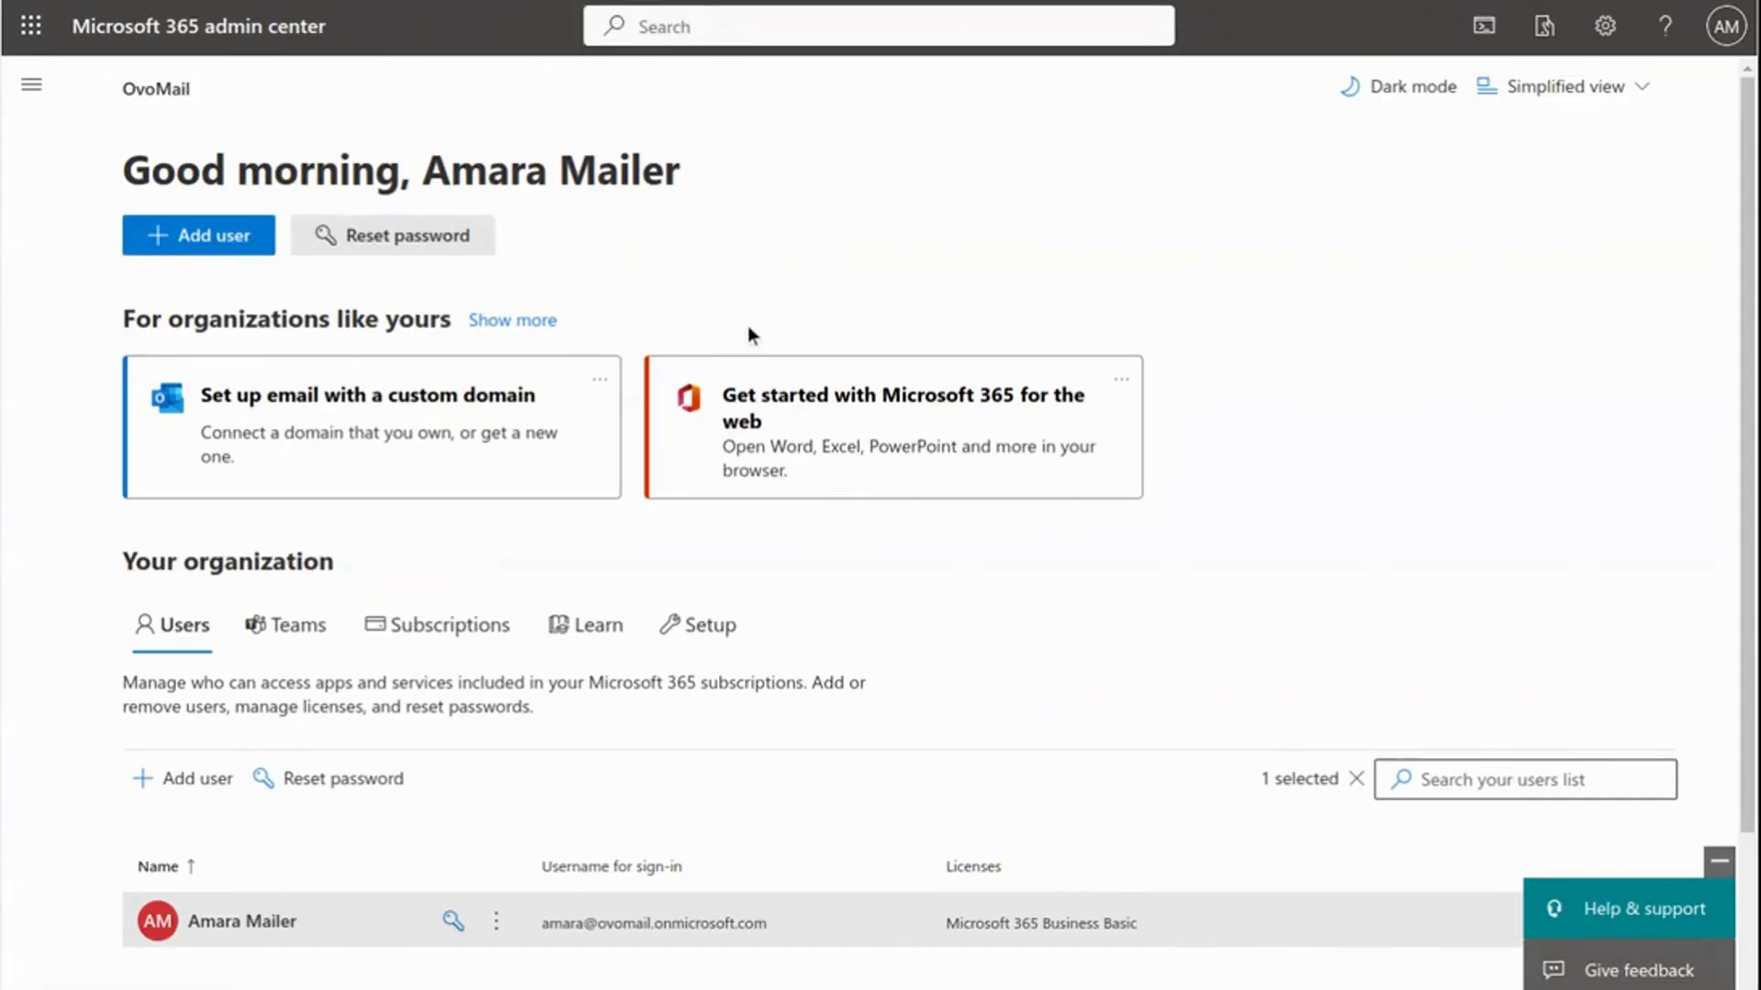
Review the user's contact information (job title IT-Assistant, IT department), then close it.
{"action": "left_click", "coordinate": [303, 923]}
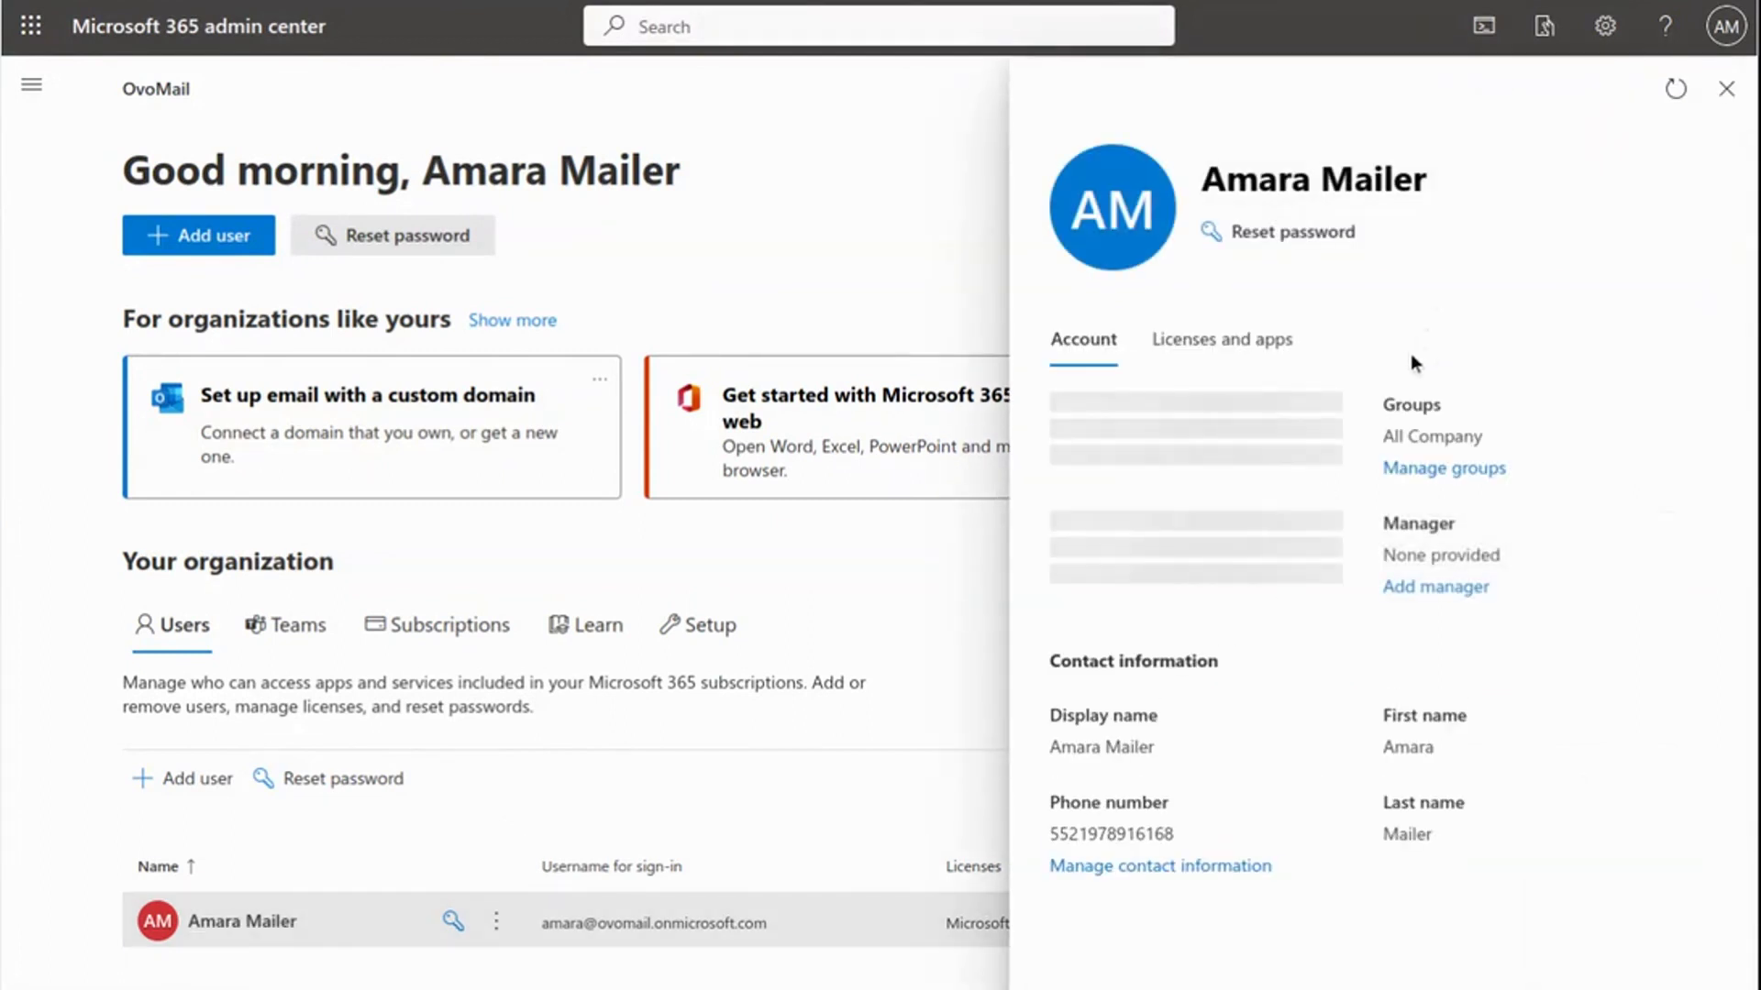
{"action": "left_click", "coordinate": [1181, 980]}
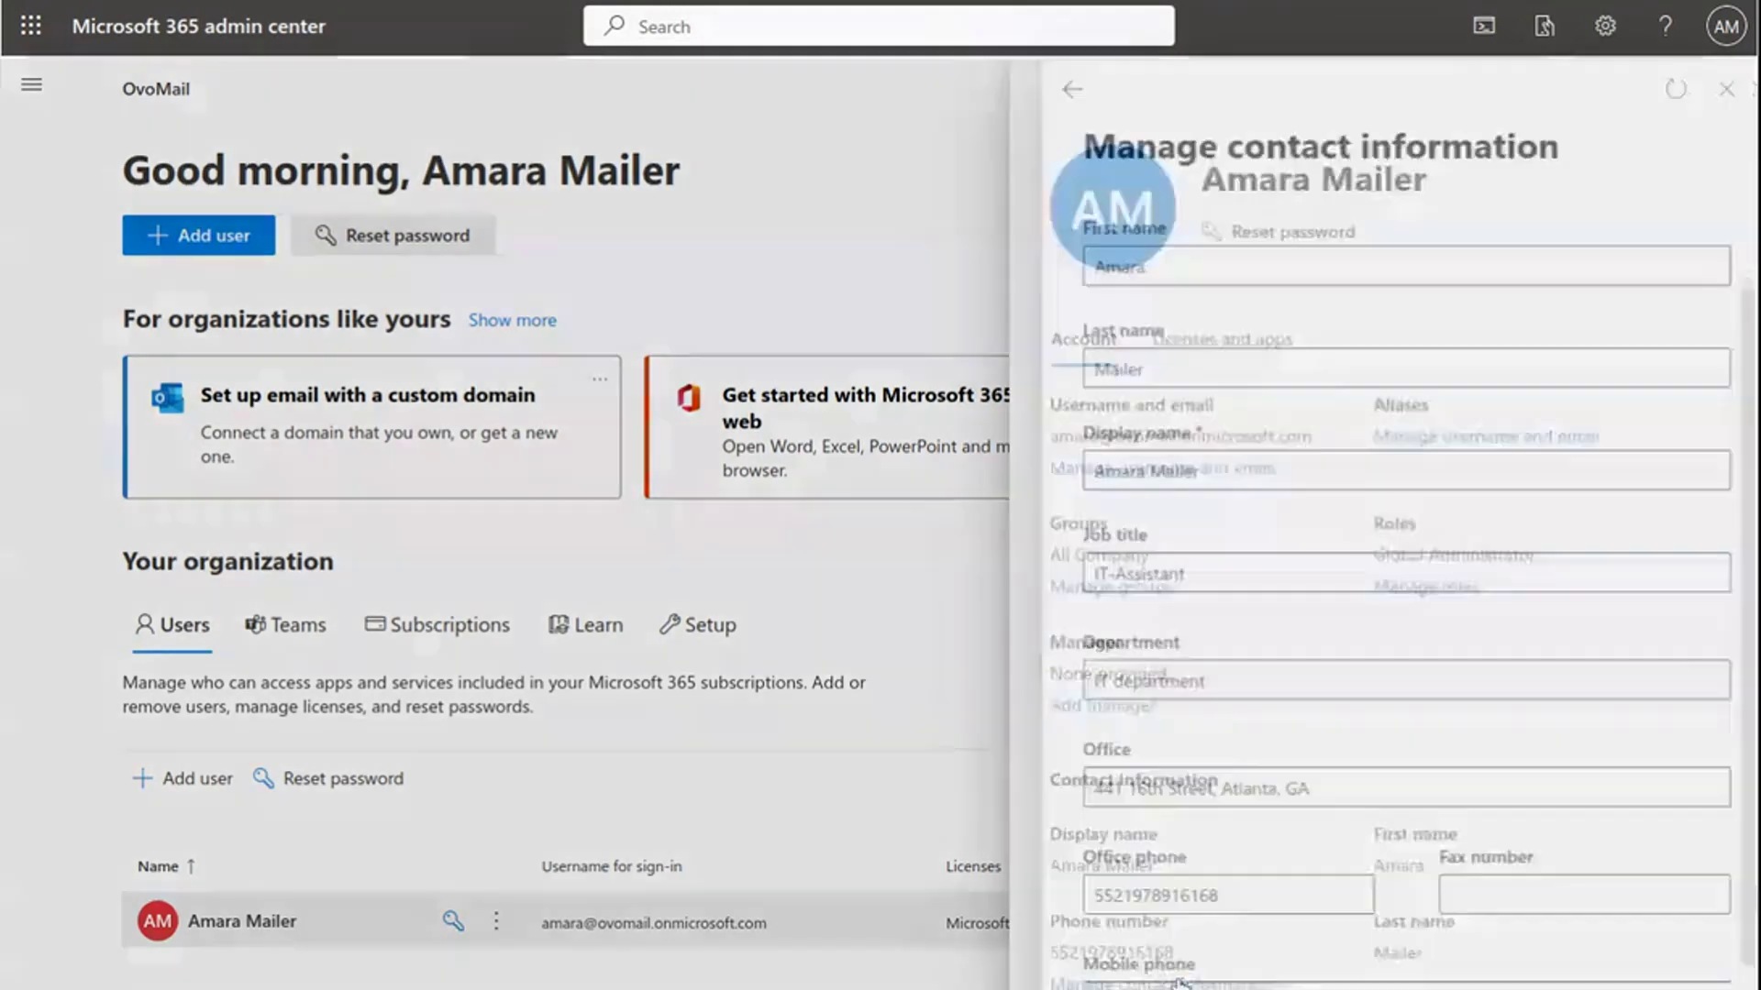
{"action": "scroll", "coordinate": [1104, 673], "scroll_direction": "down", "scroll_amount": 3}
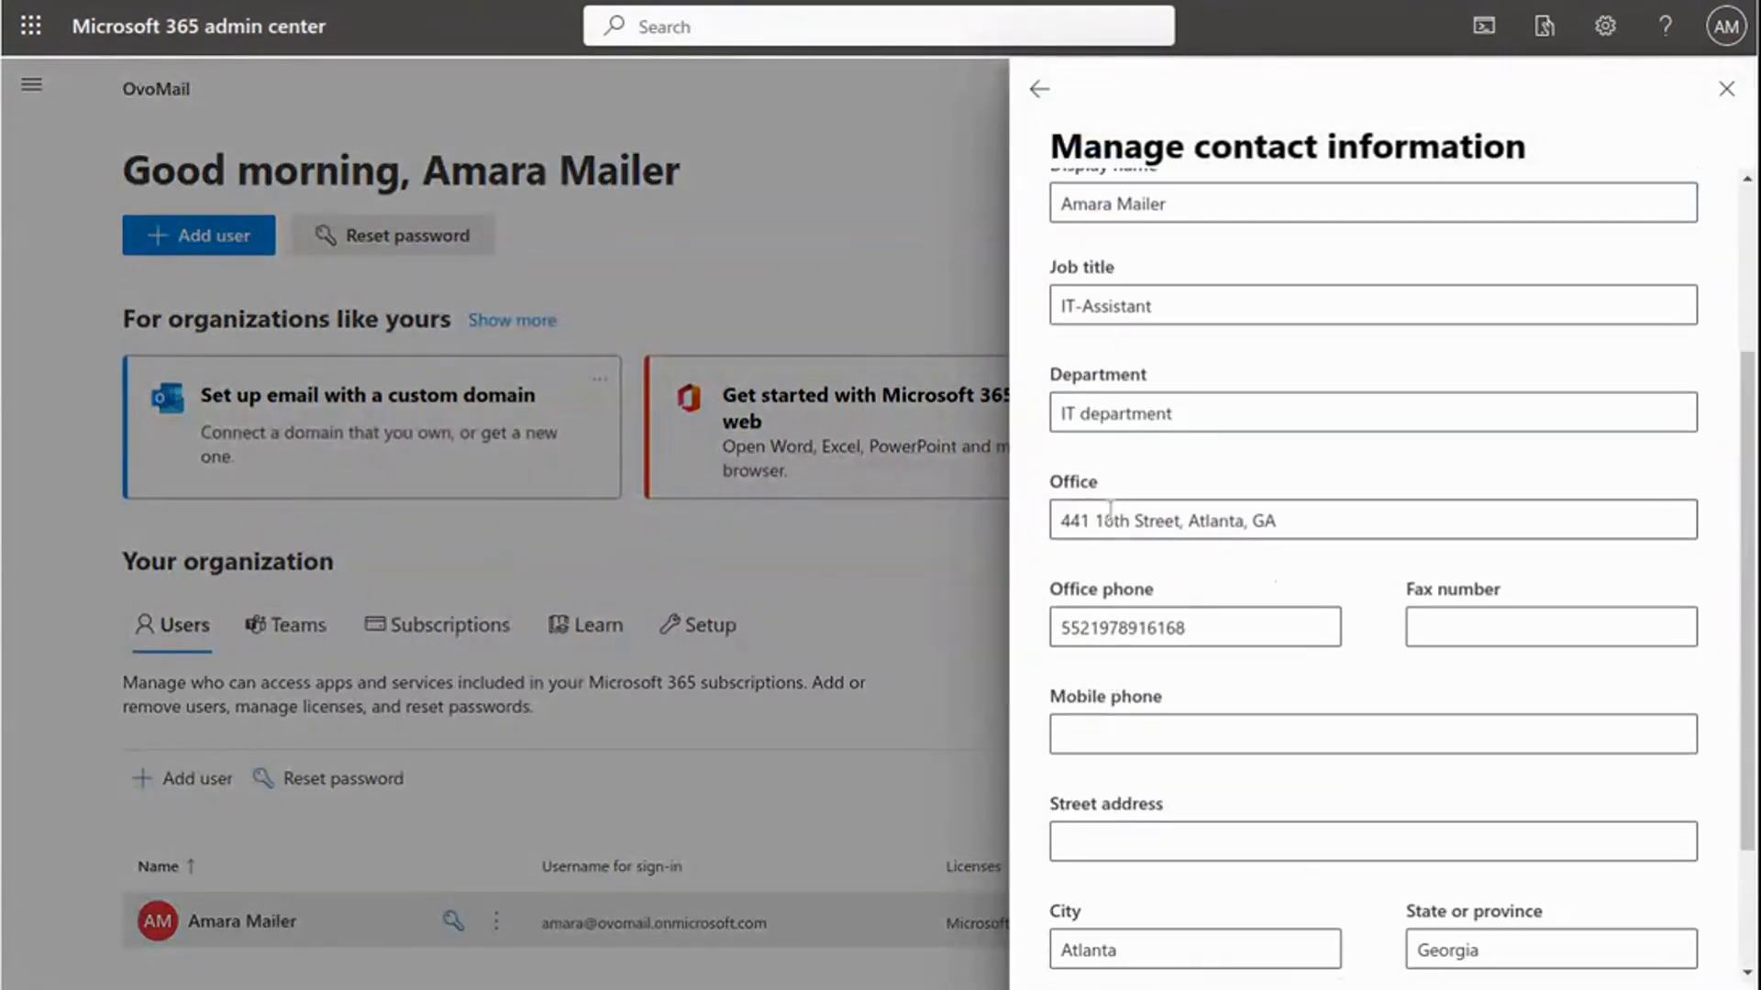
{"action": "scroll", "coordinate": [1110, 509], "scroll_direction": "down", "scroll_amount": 2}
{"action": "scroll", "coordinate": [1089, 420], "scroll_direction": "up", "scroll_amount": 3}
{"action": "scroll", "coordinate": [1084, 466], "scroll_direction": "down", "scroll_amount": 1}
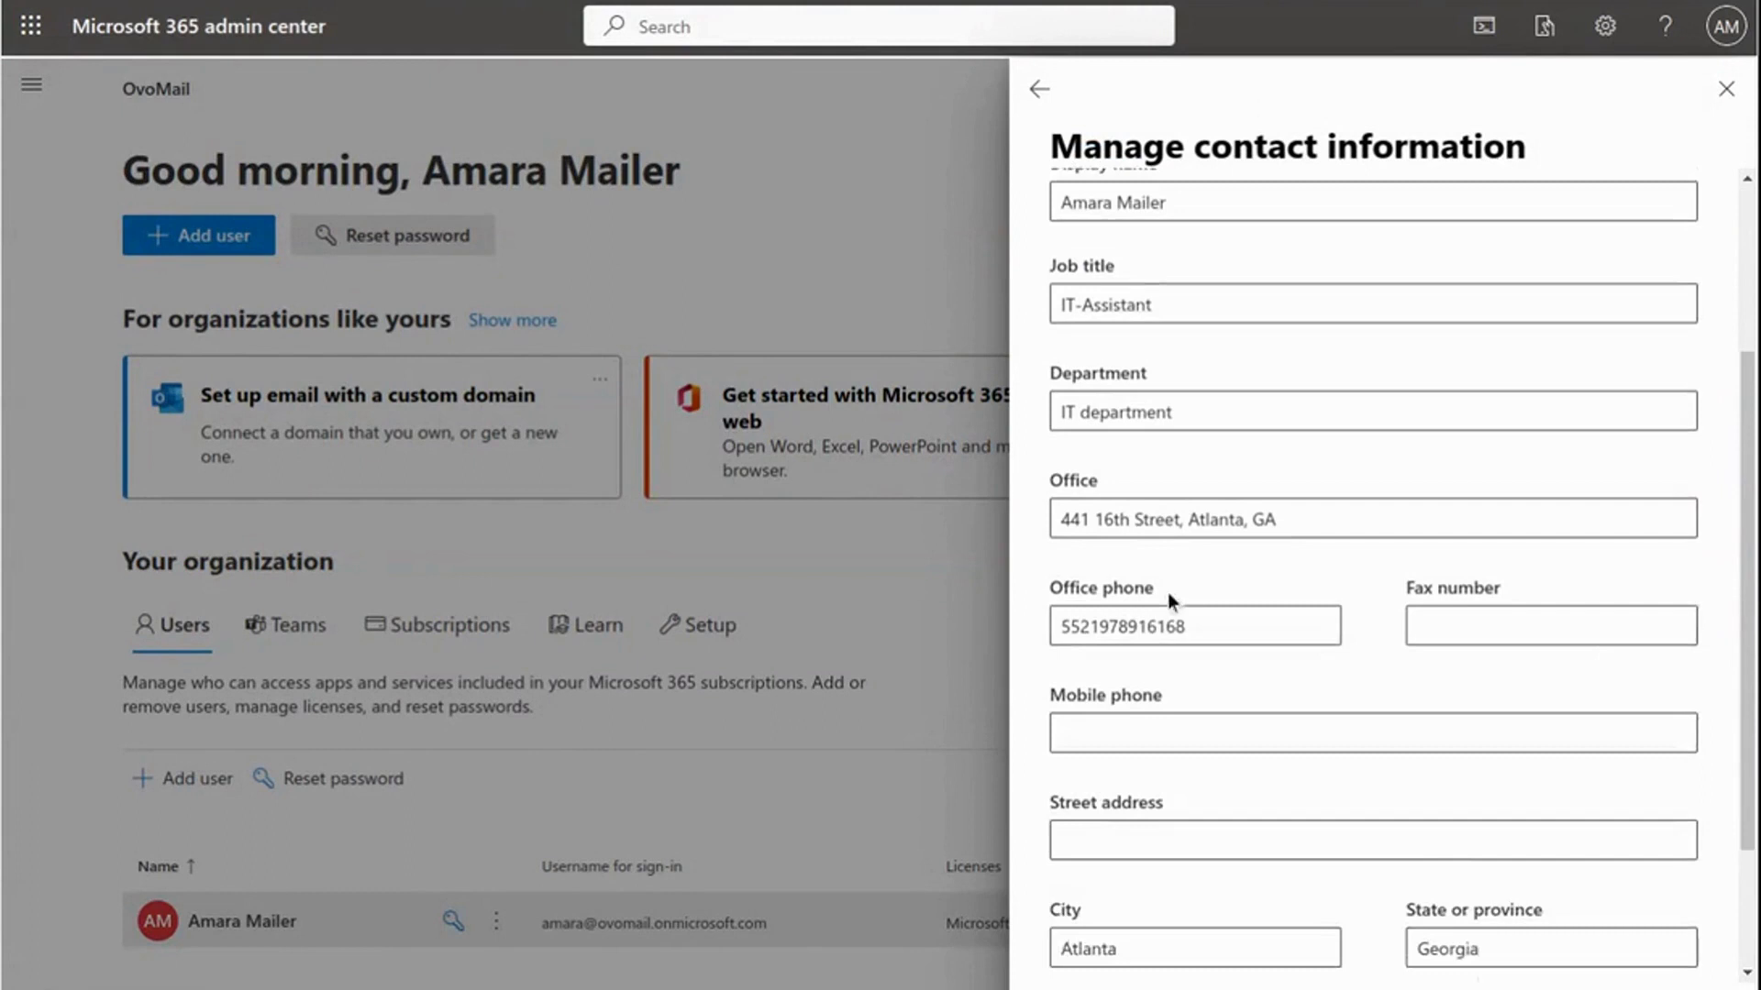
{"action": "scroll", "coordinate": [1183, 624], "scroll_direction": "down", "scroll_amount": 1}
{"action": "scroll", "coordinate": [1192, 640], "scroll_direction": "up", "scroll_amount": 3}
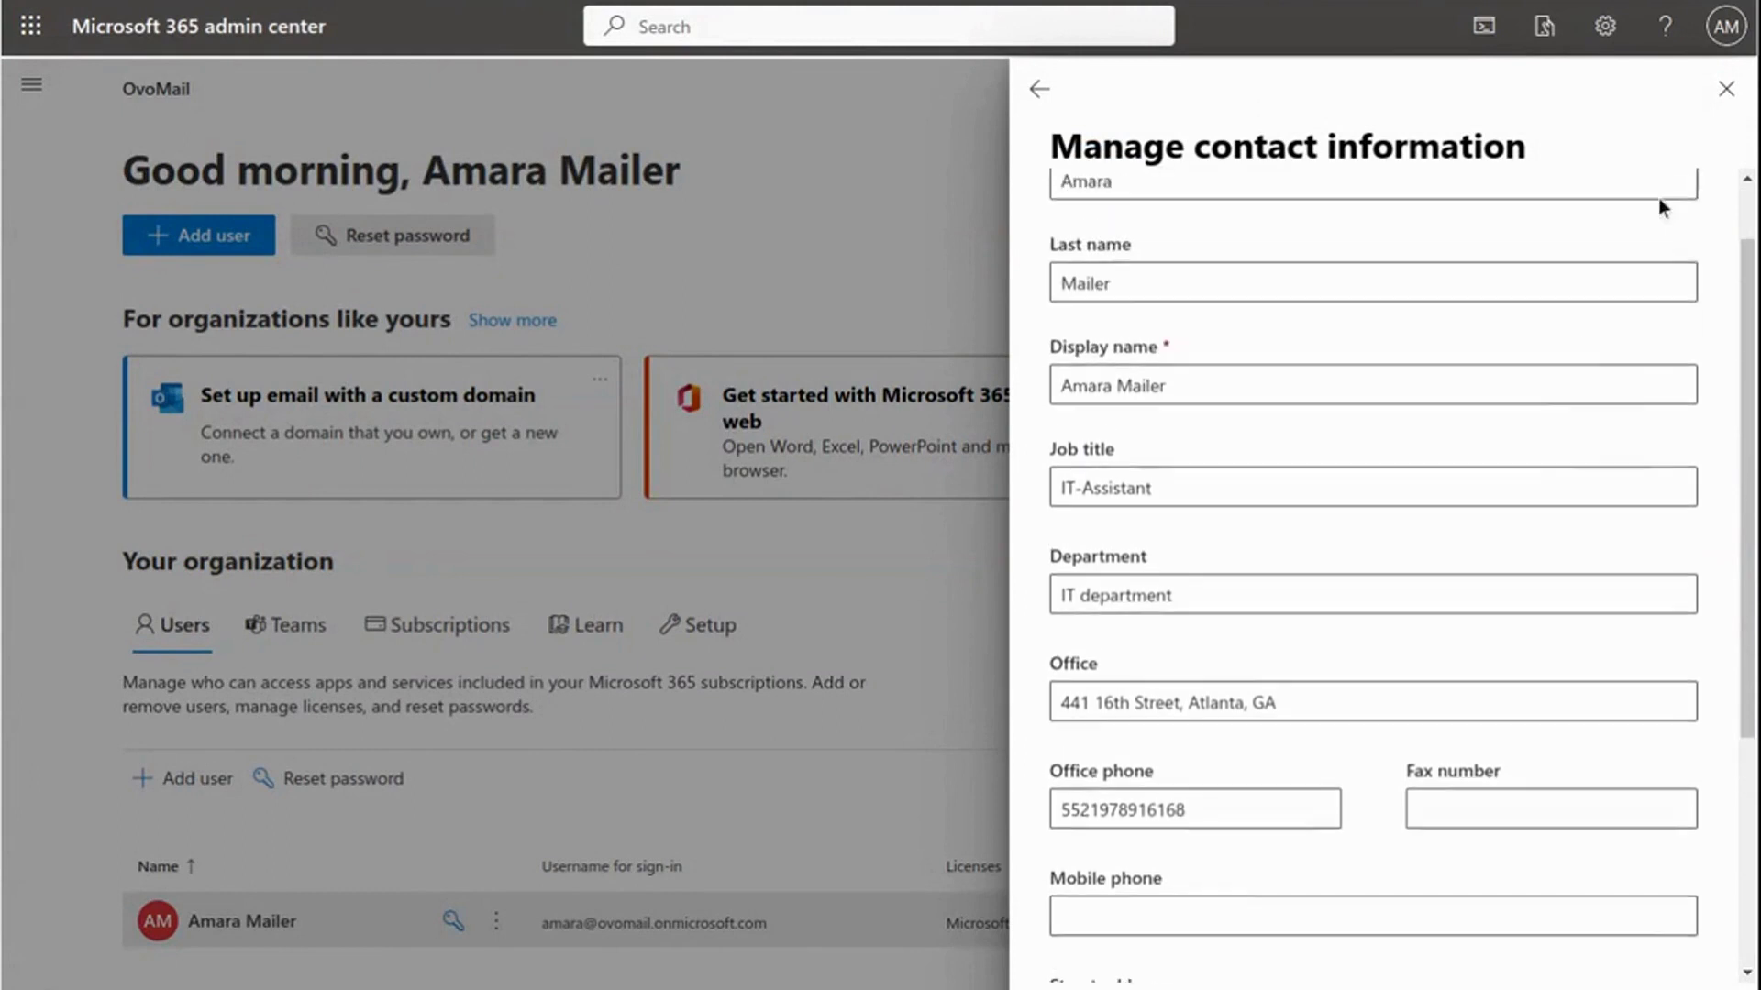
{"action": "left_click", "coordinate": [1725, 91]}
Search 'Ex' in the admin center to reach the Exchange admin center.
{"action": "left_click", "coordinate": [693, 27]}
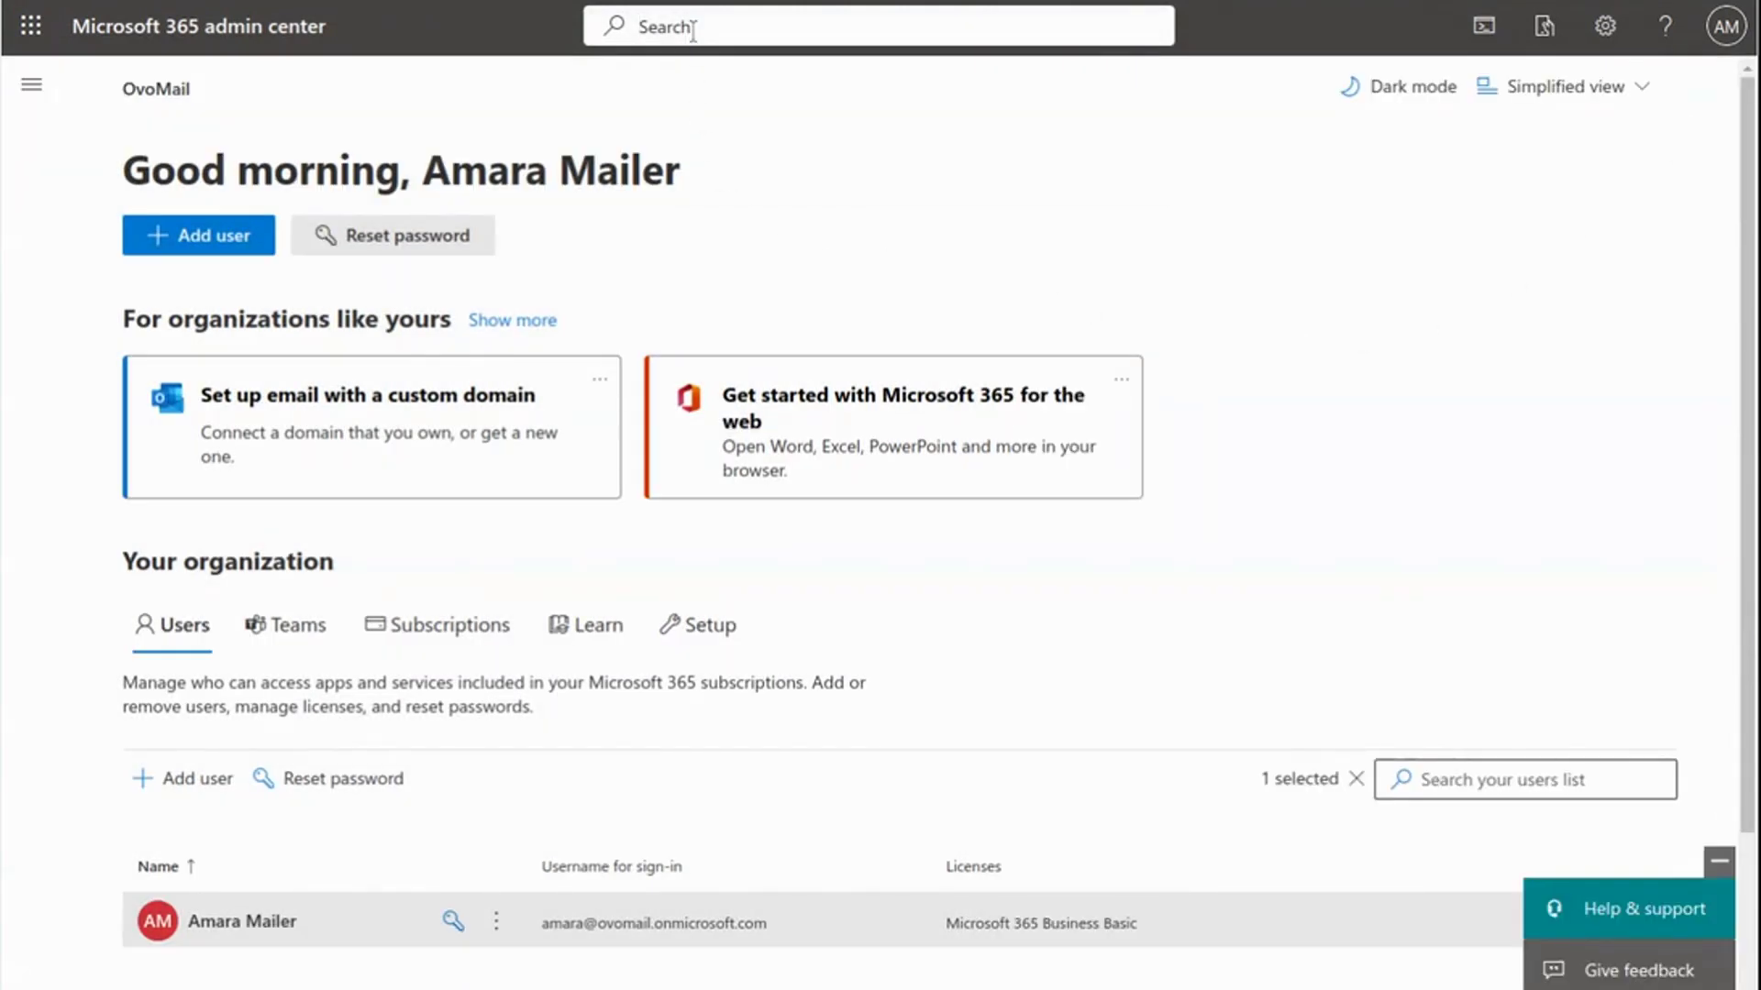
{"action": "type", "text": "Ex"}
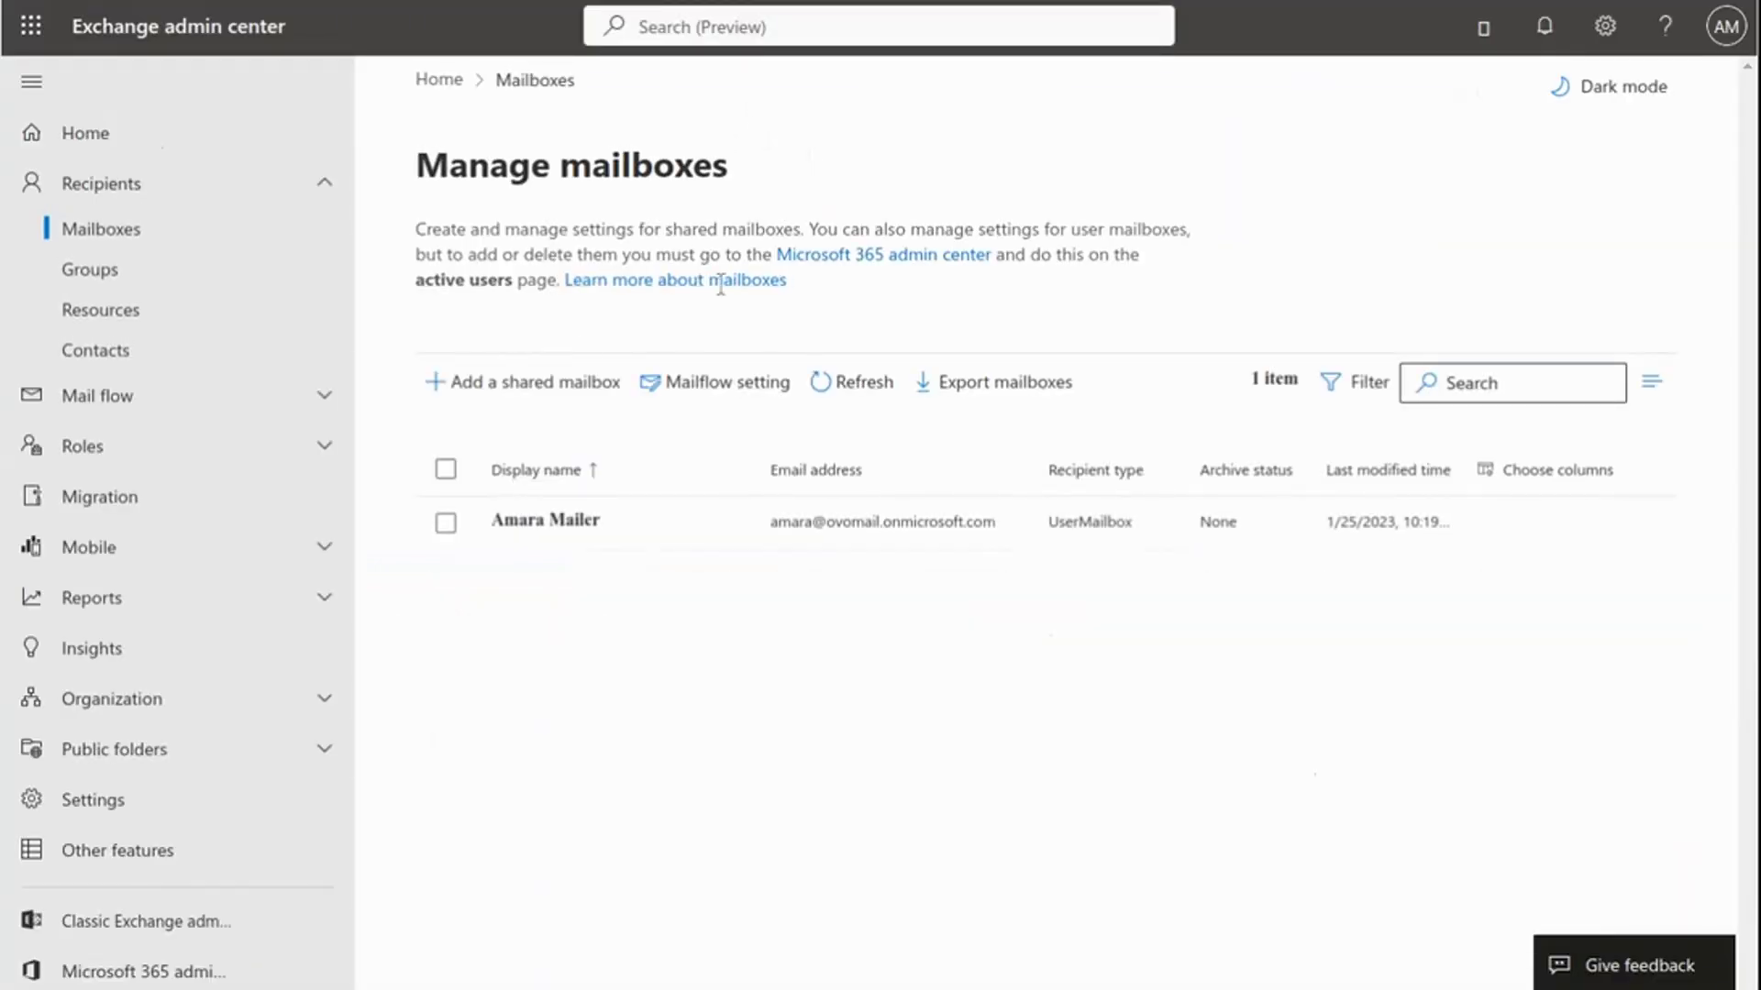
Under Mail flow > Rules, add a new rule from the Apply disclaimers template.
{"action": "left_click", "coordinate": [321, 403]}
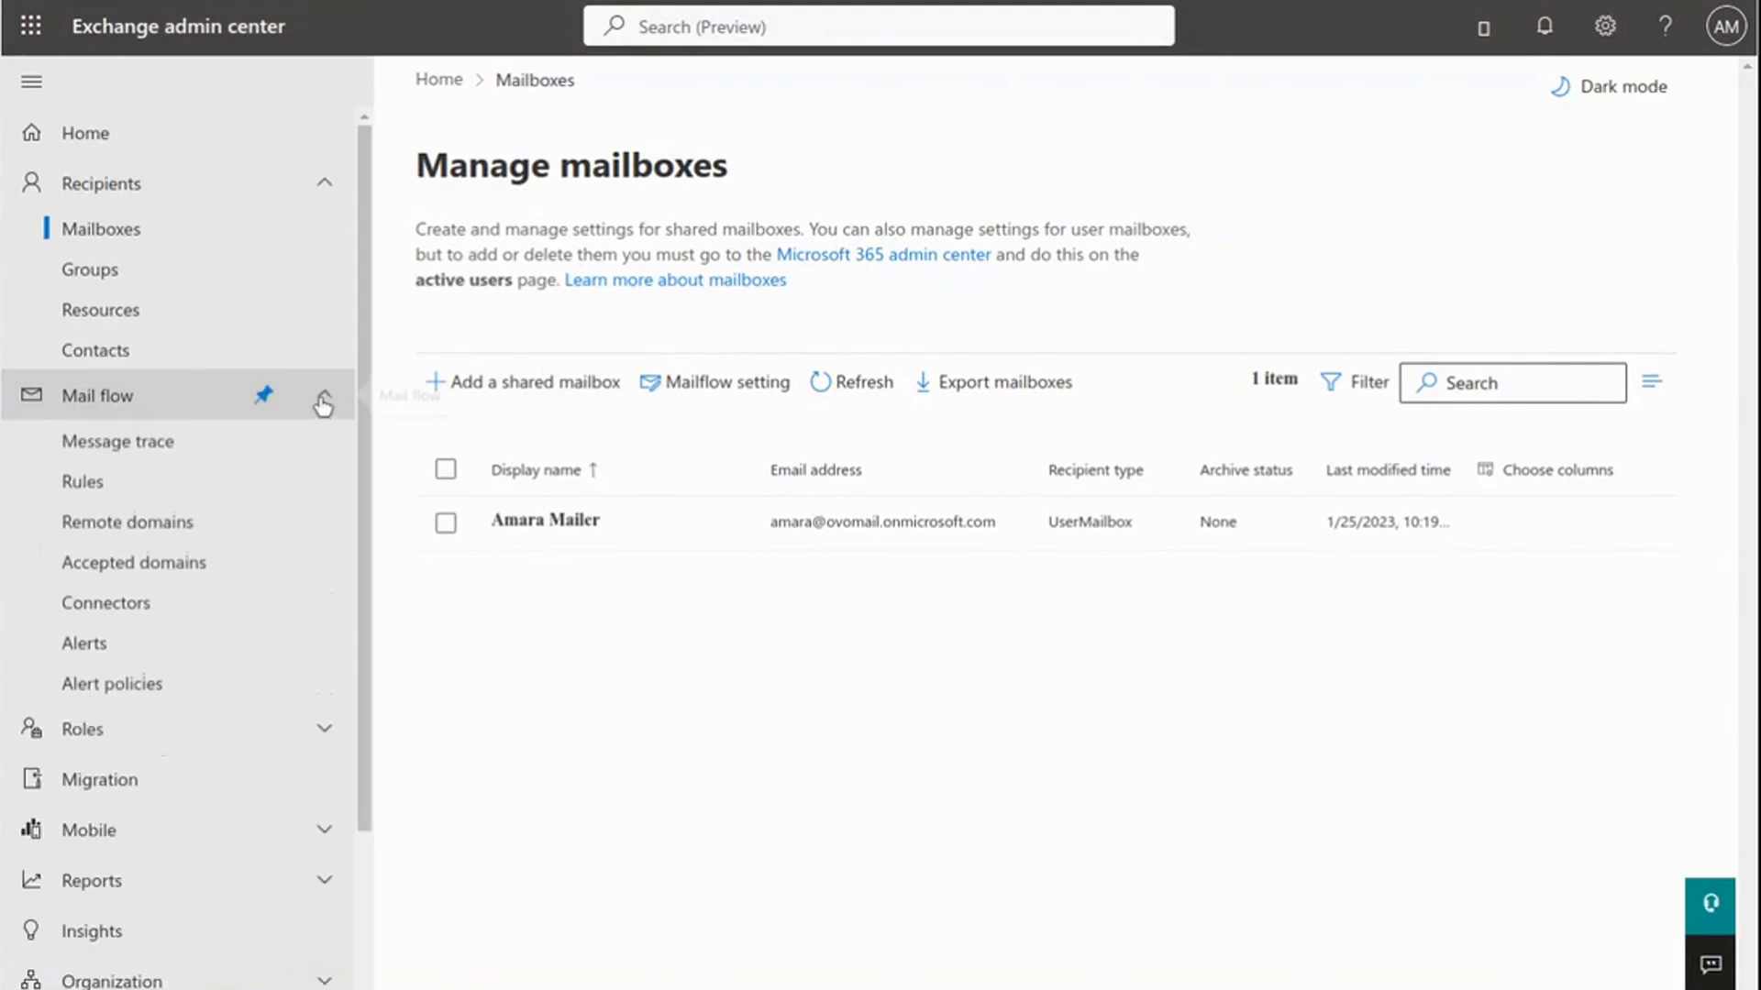
{"action": "left_click", "coordinate": [83, 482]}
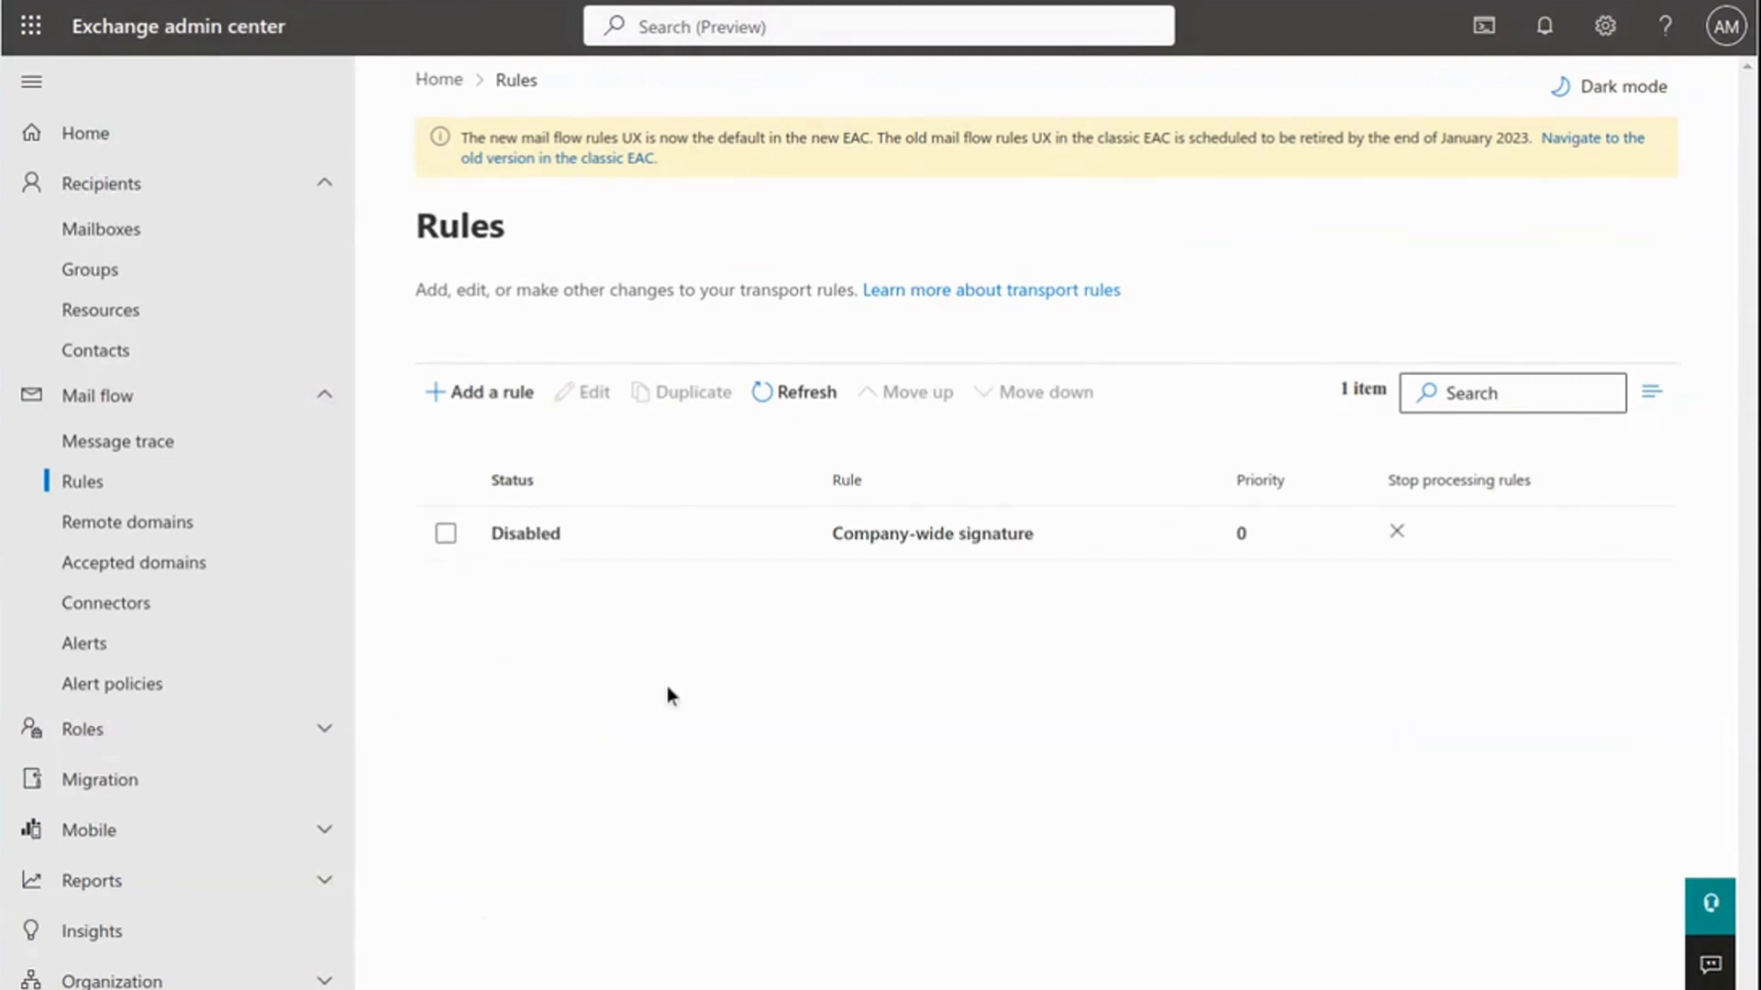
{"action": "left_click", "coordinate": [478, 394]}
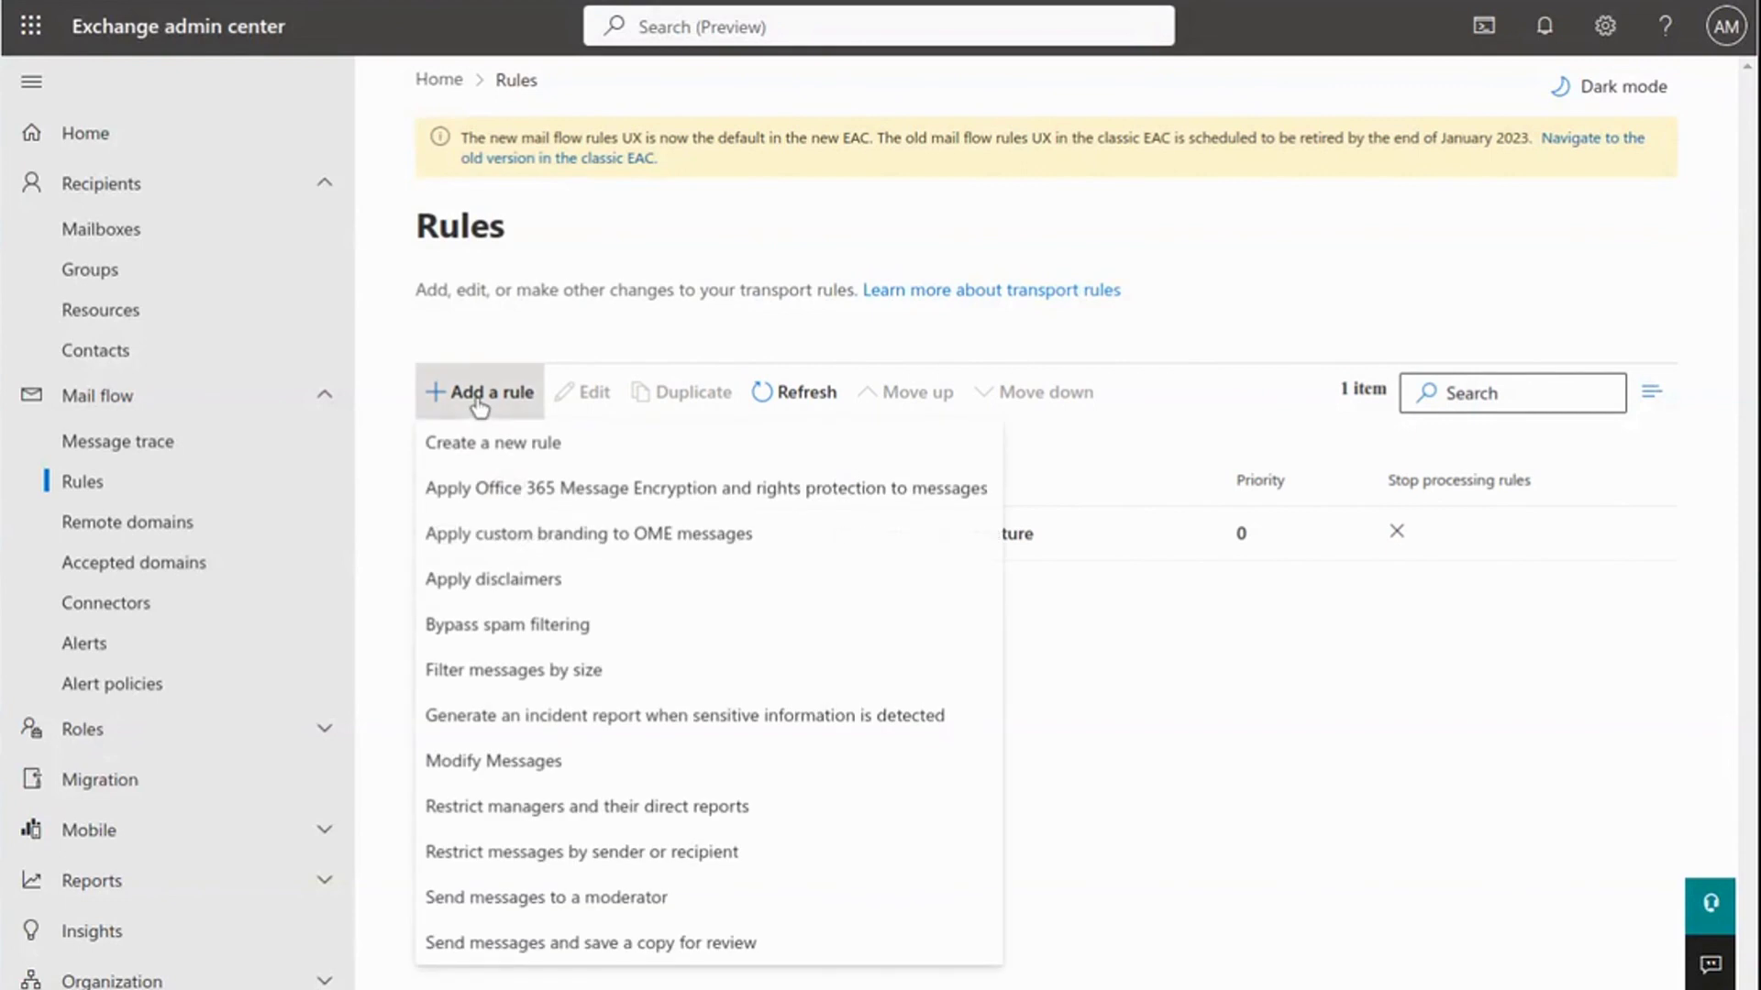
{"action": "left_click", "coordinate": [495, 583]}
Name the rule 'Signature with variables', apply it to all messages, and append a disclaimer.
{"action": "left_click", "coordinate": [1084, 403]}
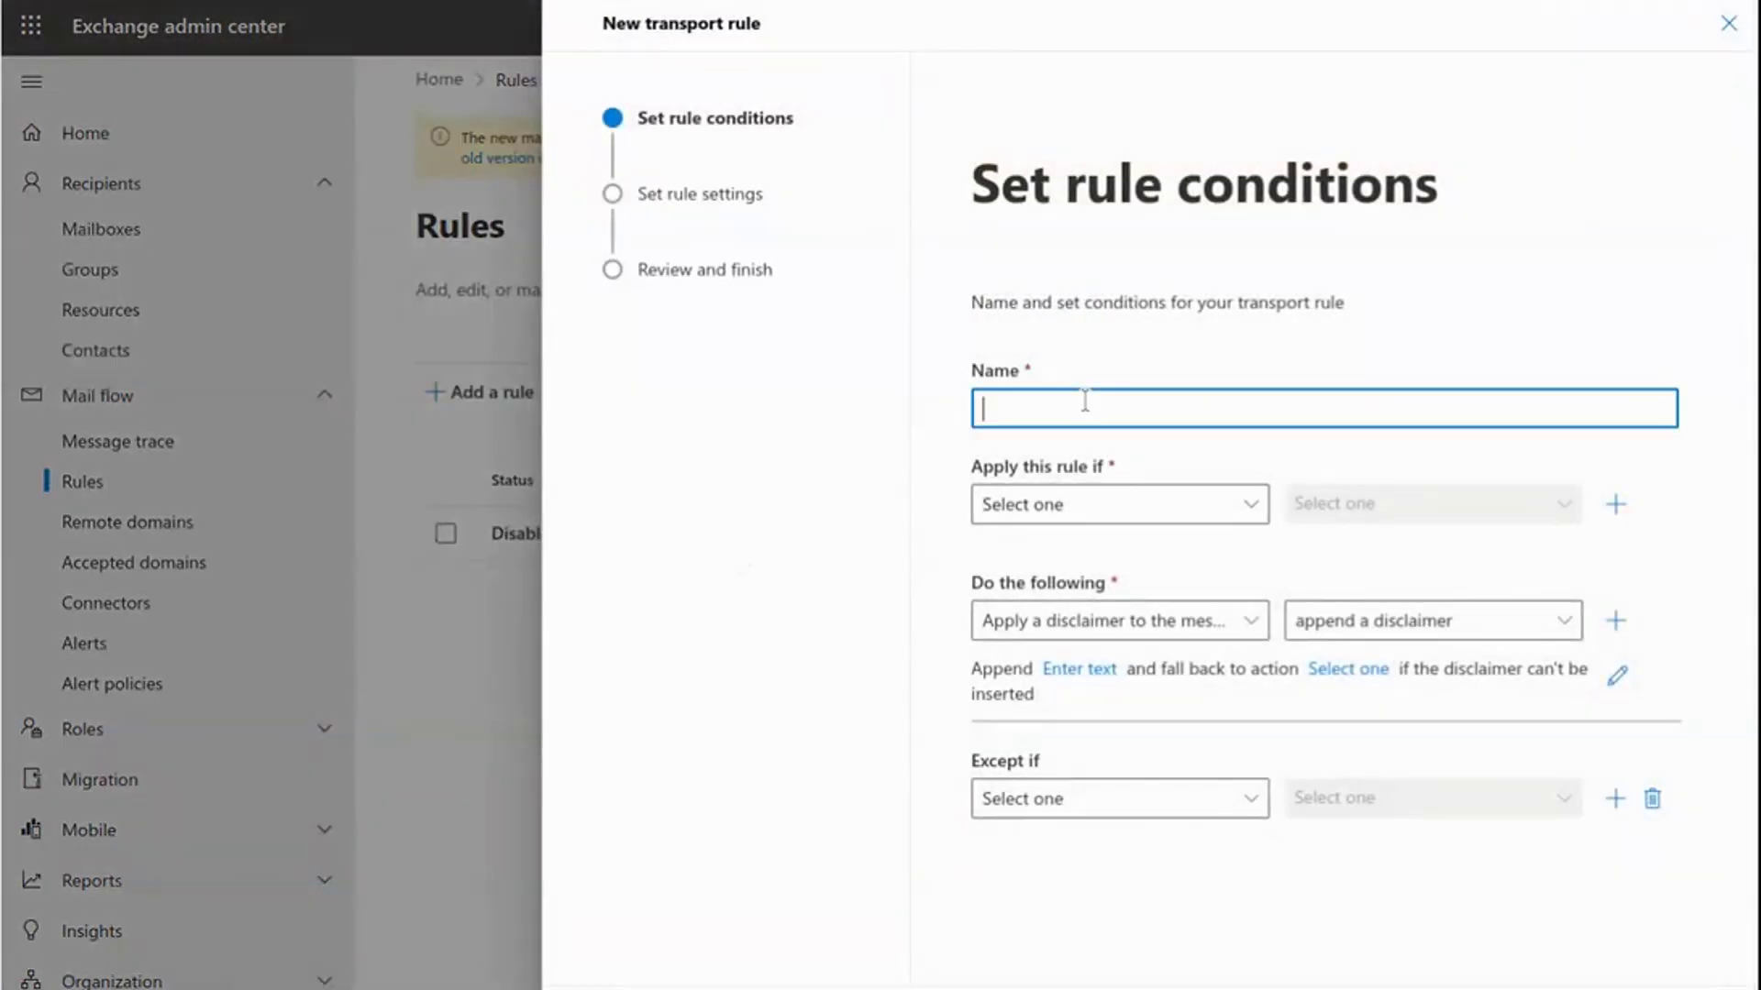
{"action": "type", "text": "Signature with variables"}
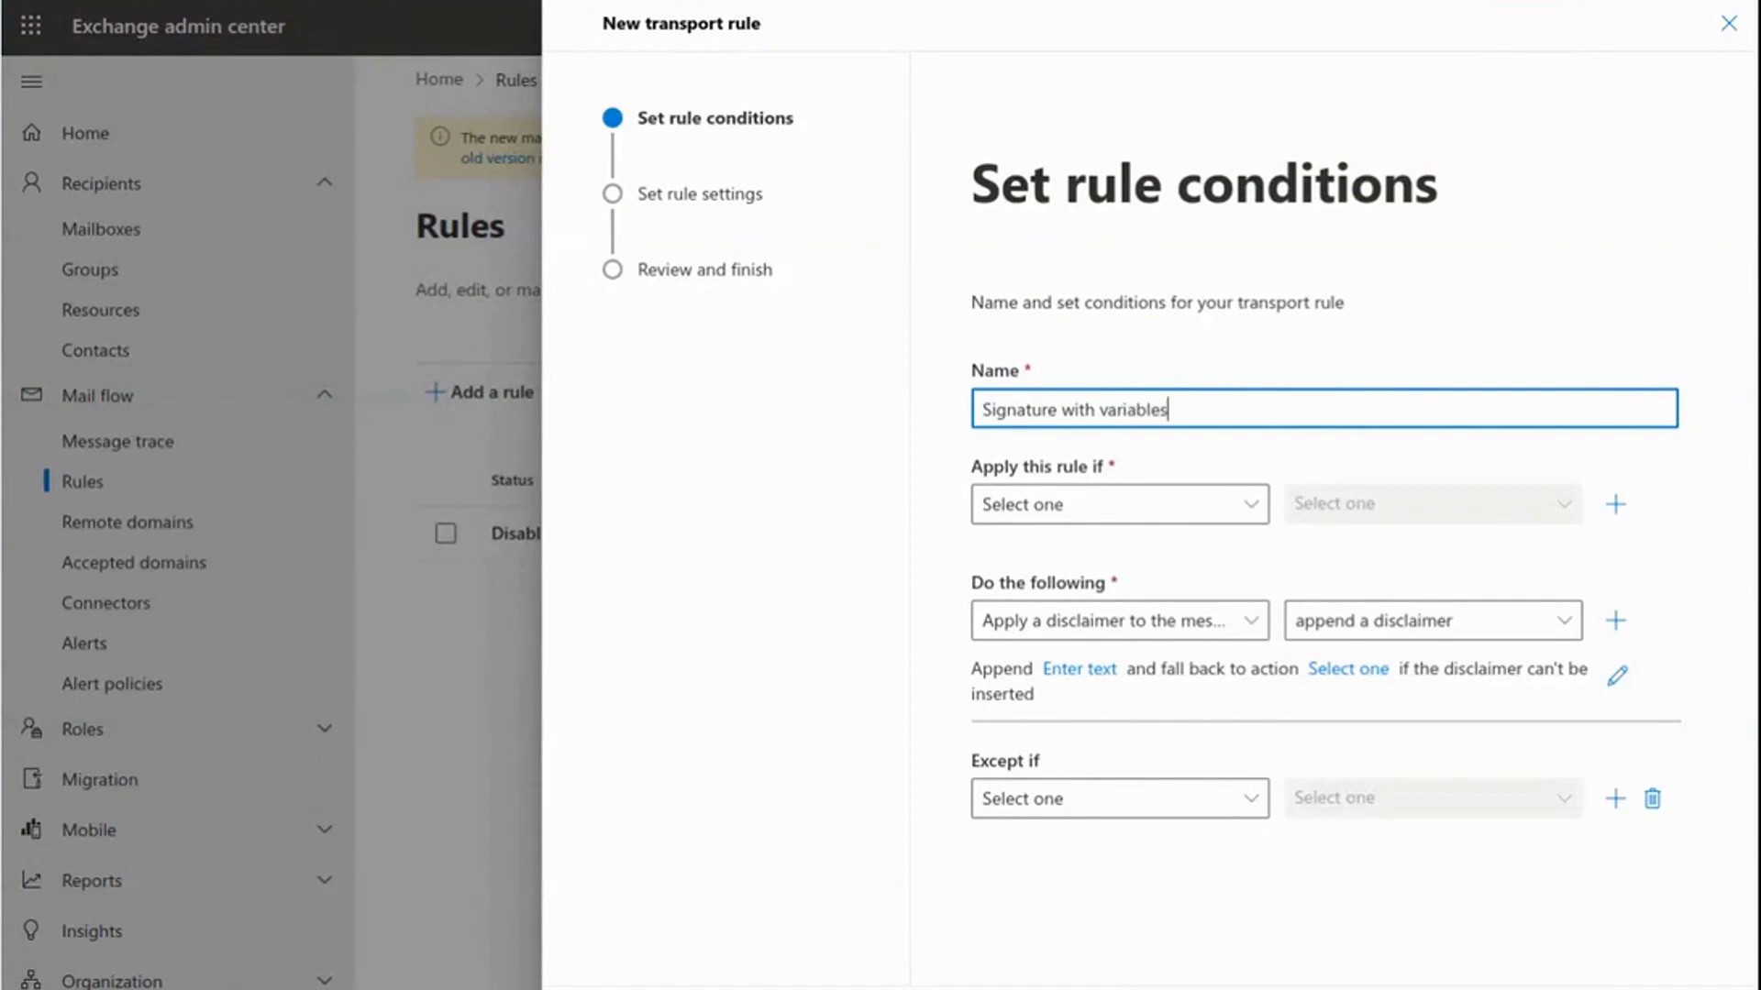
{"action": "left_click", "coordinate": [1250, 505]}
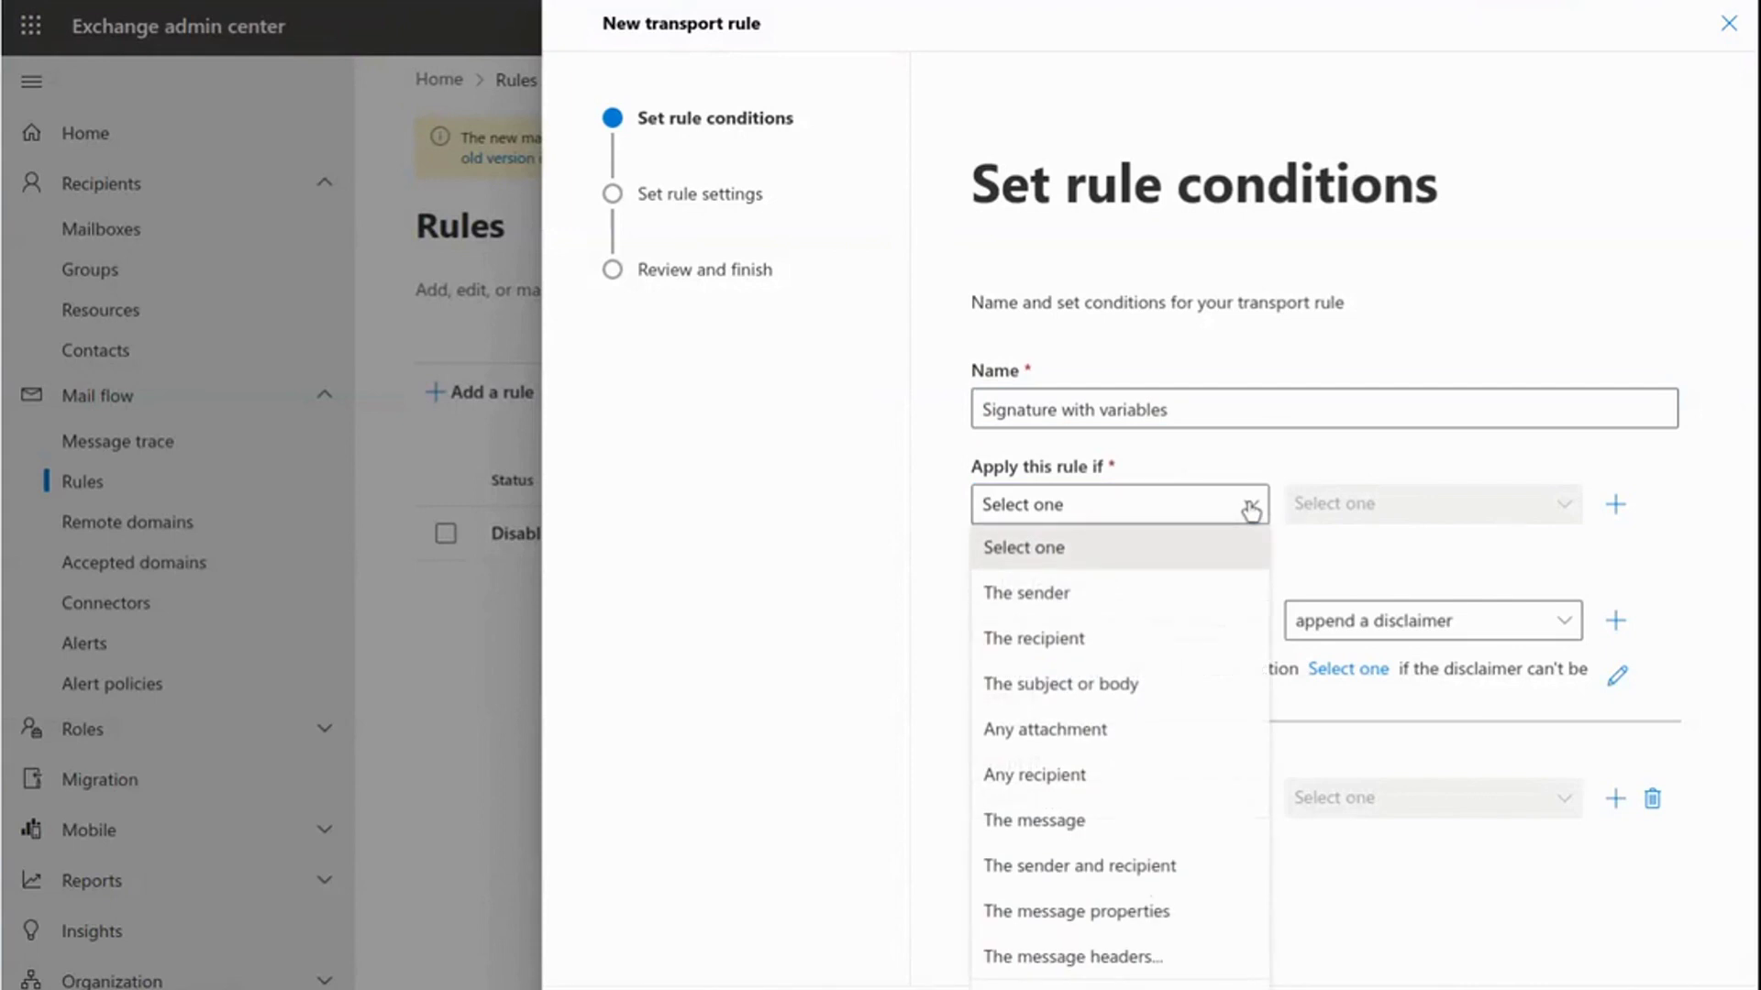
{"action": "left_click", "coordinate": [1137, 985]}
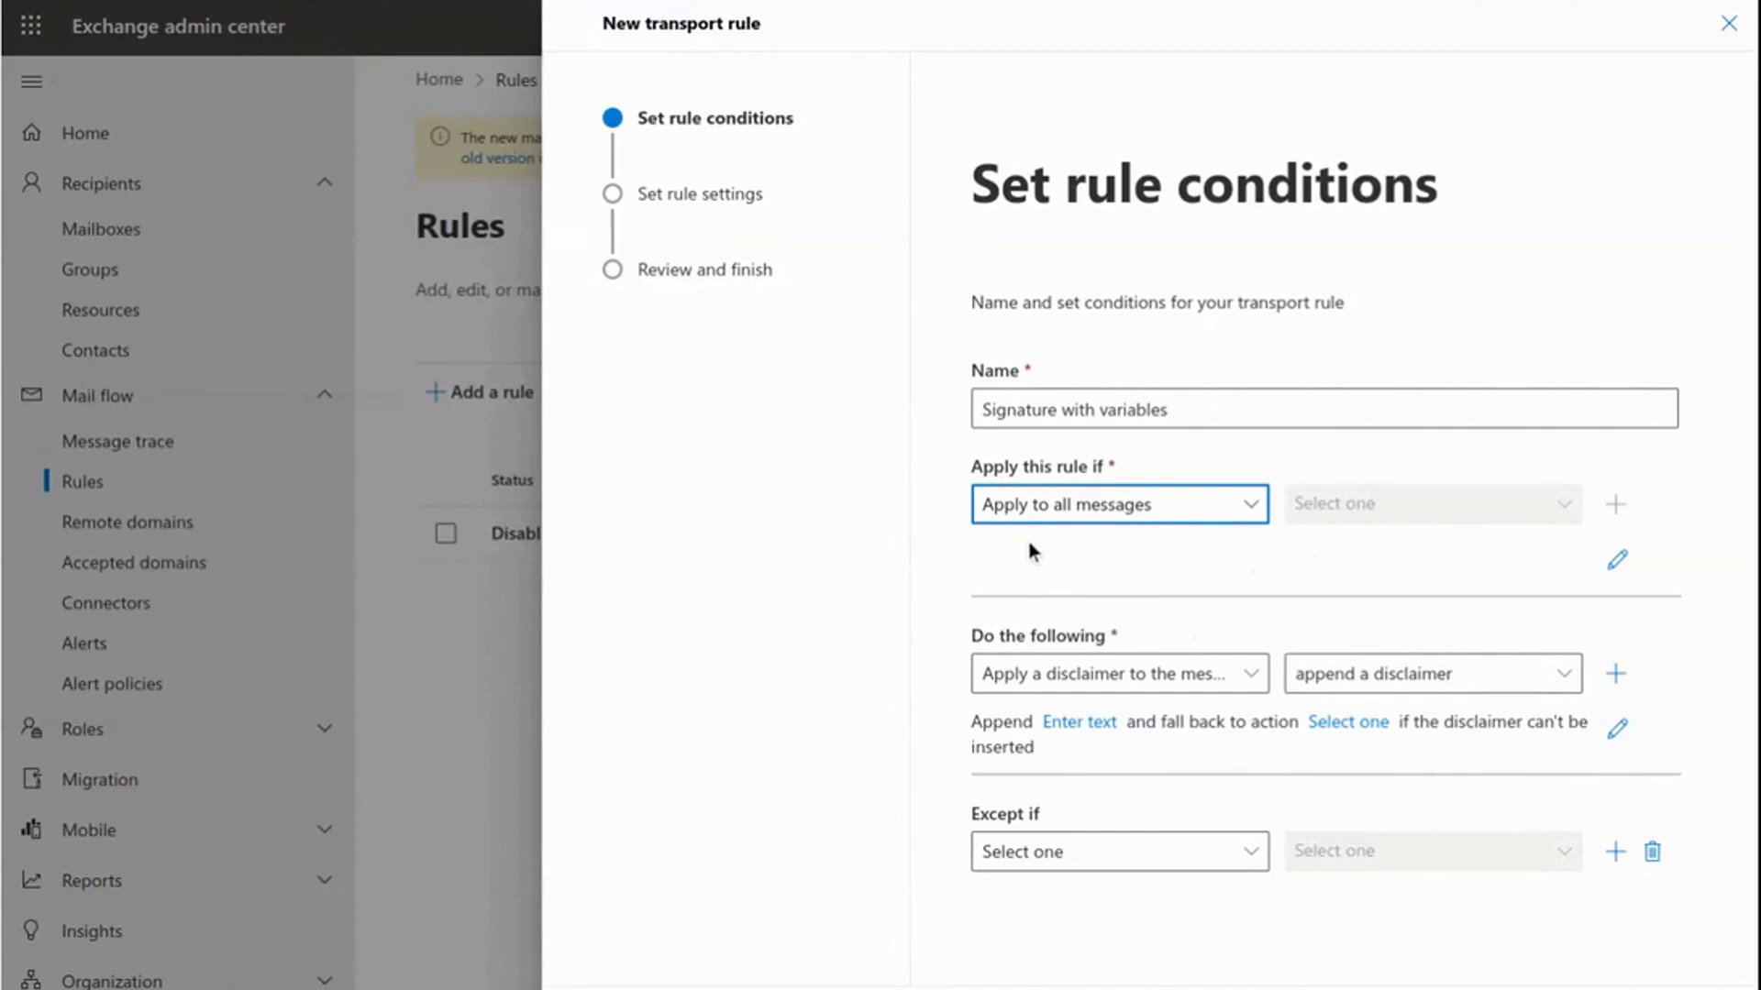
{"action": "left_click", "coordinate": [1339, 675]}
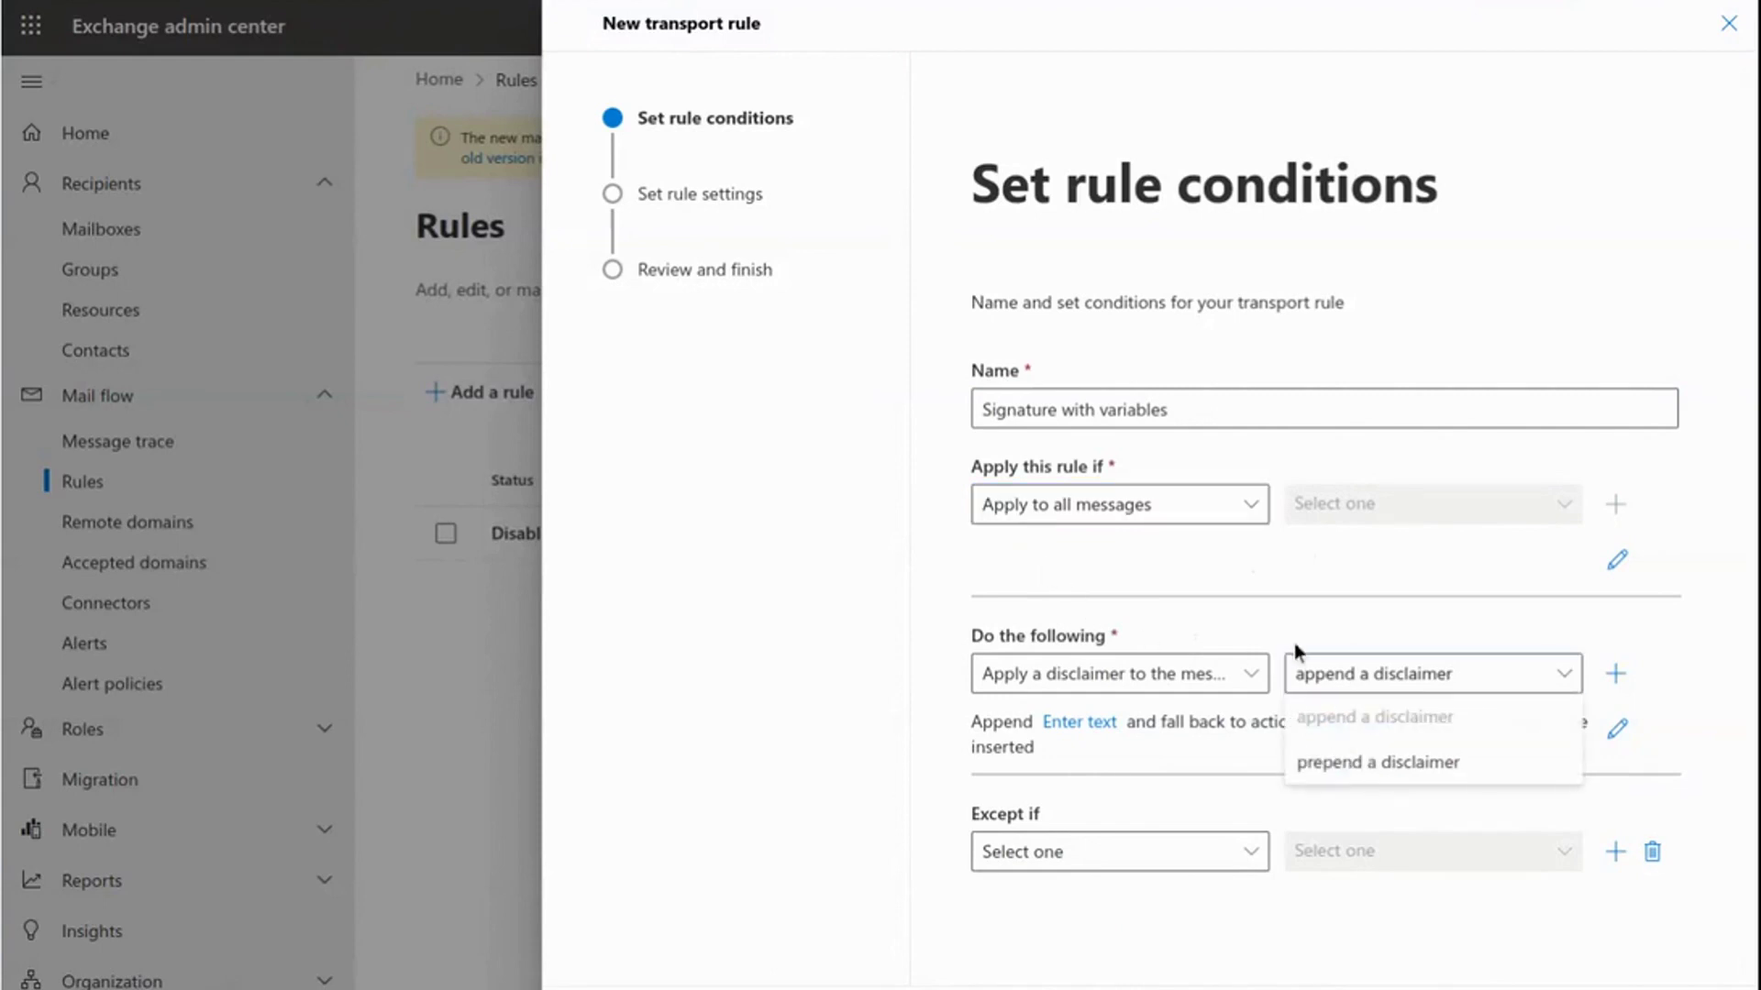
{"action": "left_click", "coordinate": [1241, 676]}
{"action": "left_click", "coordinate": [1242, 676]}
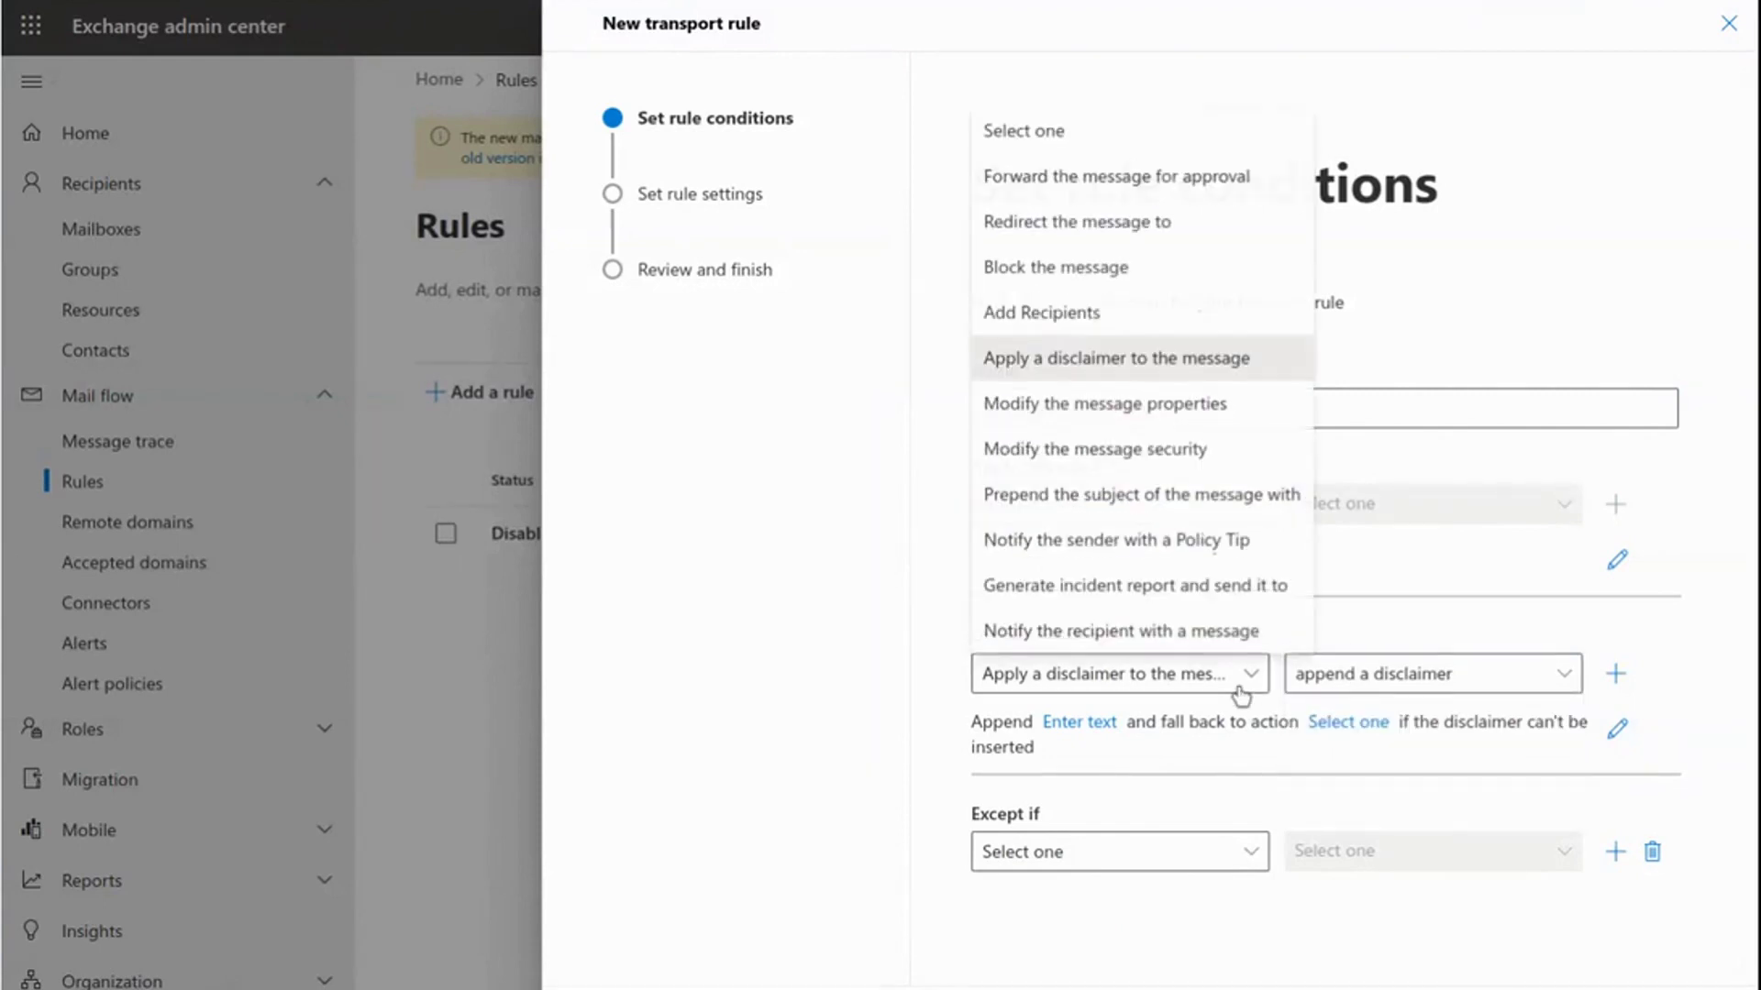
{"action": "left_click", "coordinate": [1089, 359]}
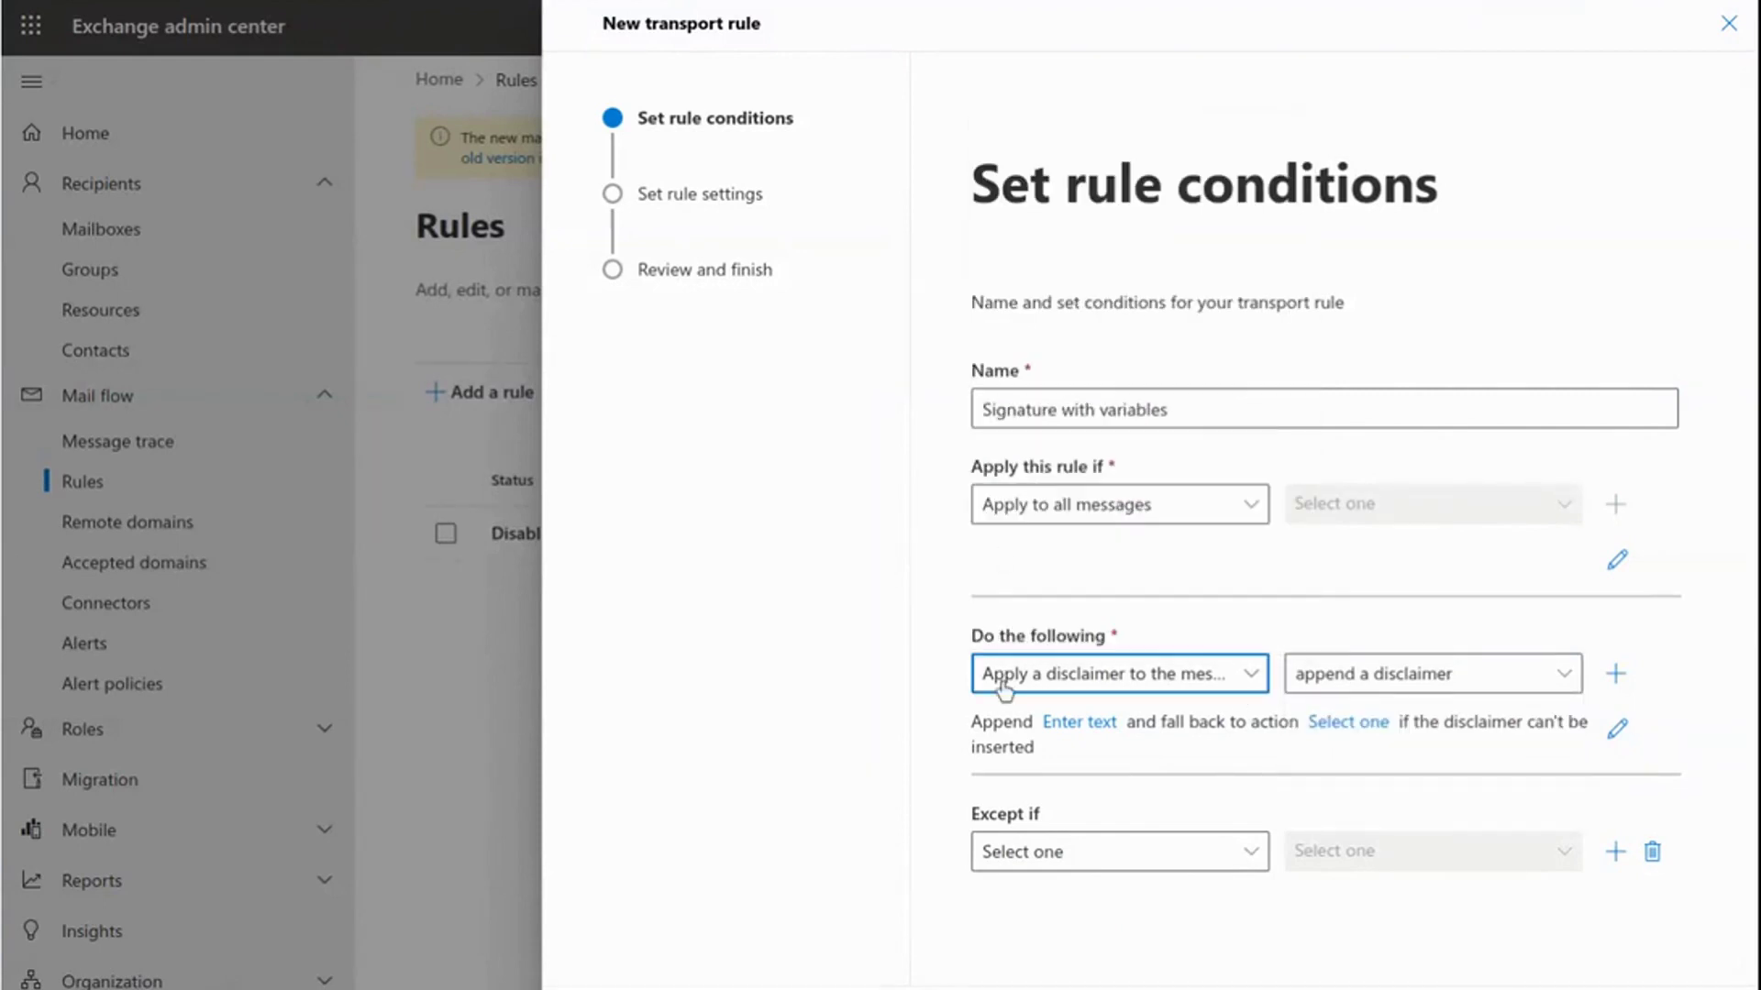
Open the disclaimer text box and copy the signature's HTML code from Bybrand.
{"action": "left_click", "coordinate": [1071, 729]}
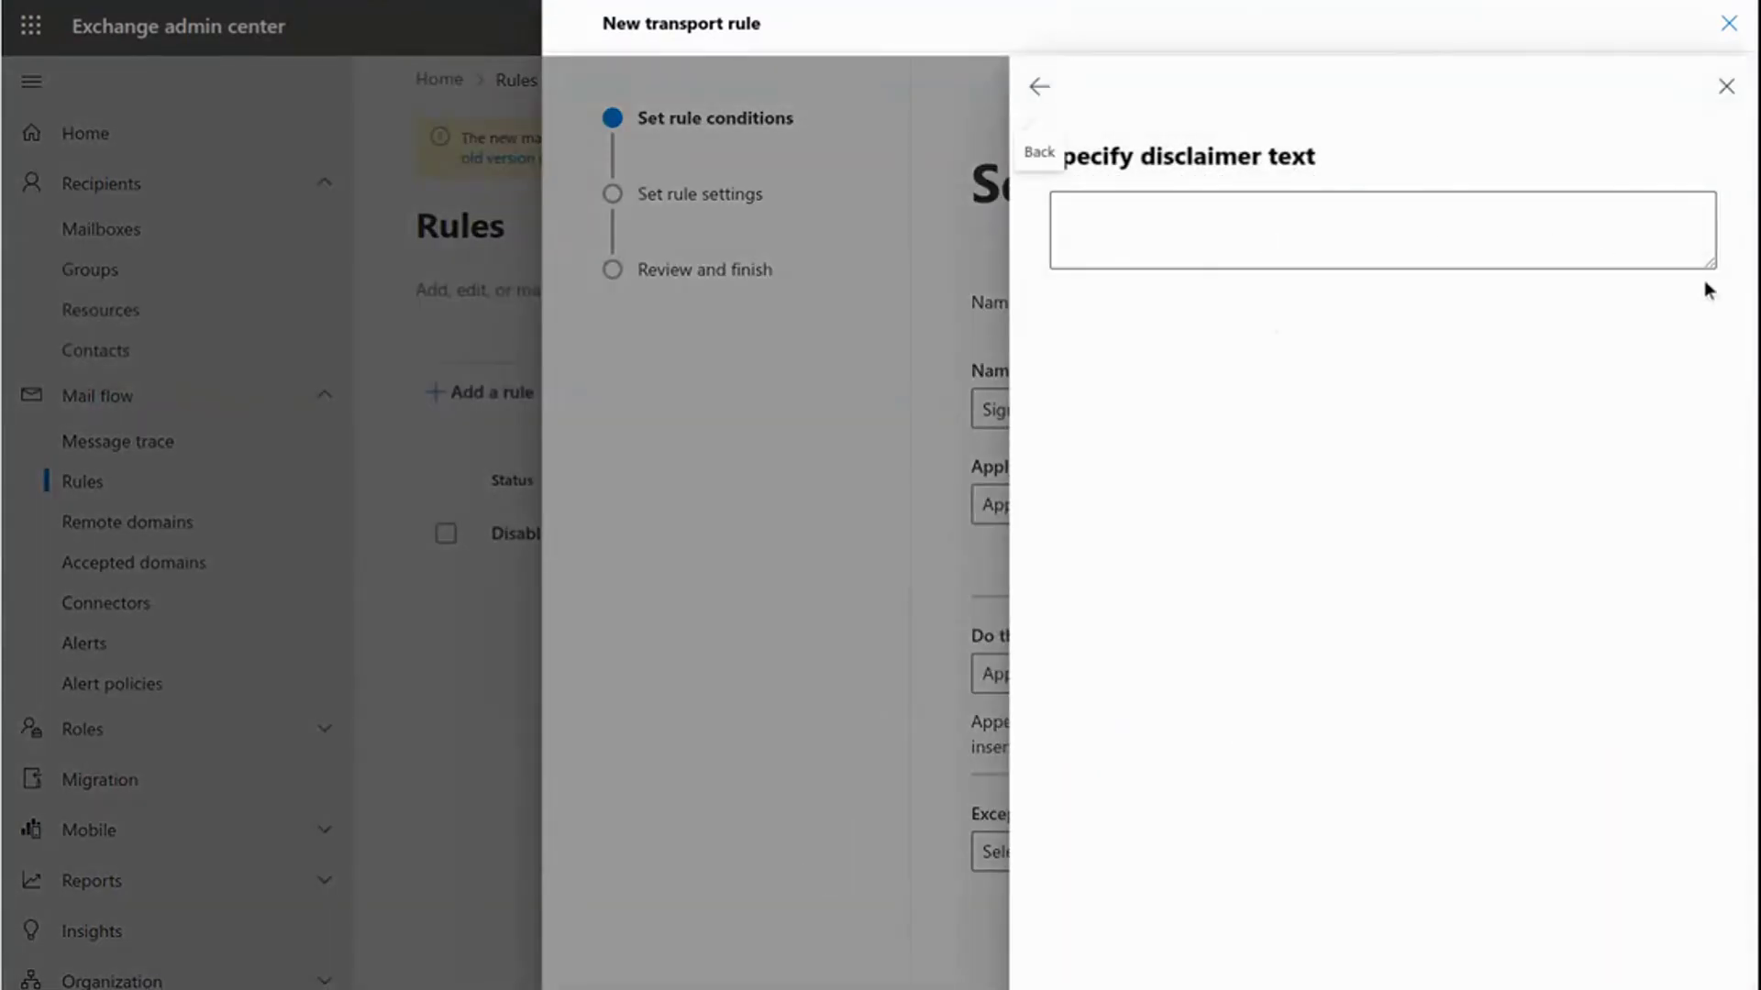
{"action": "left_click_drag", "start_coordinate": [1702, 267], "coordinate": [1714, 357]}
{"action": "left_click", "coordinate": [1244, 212]}
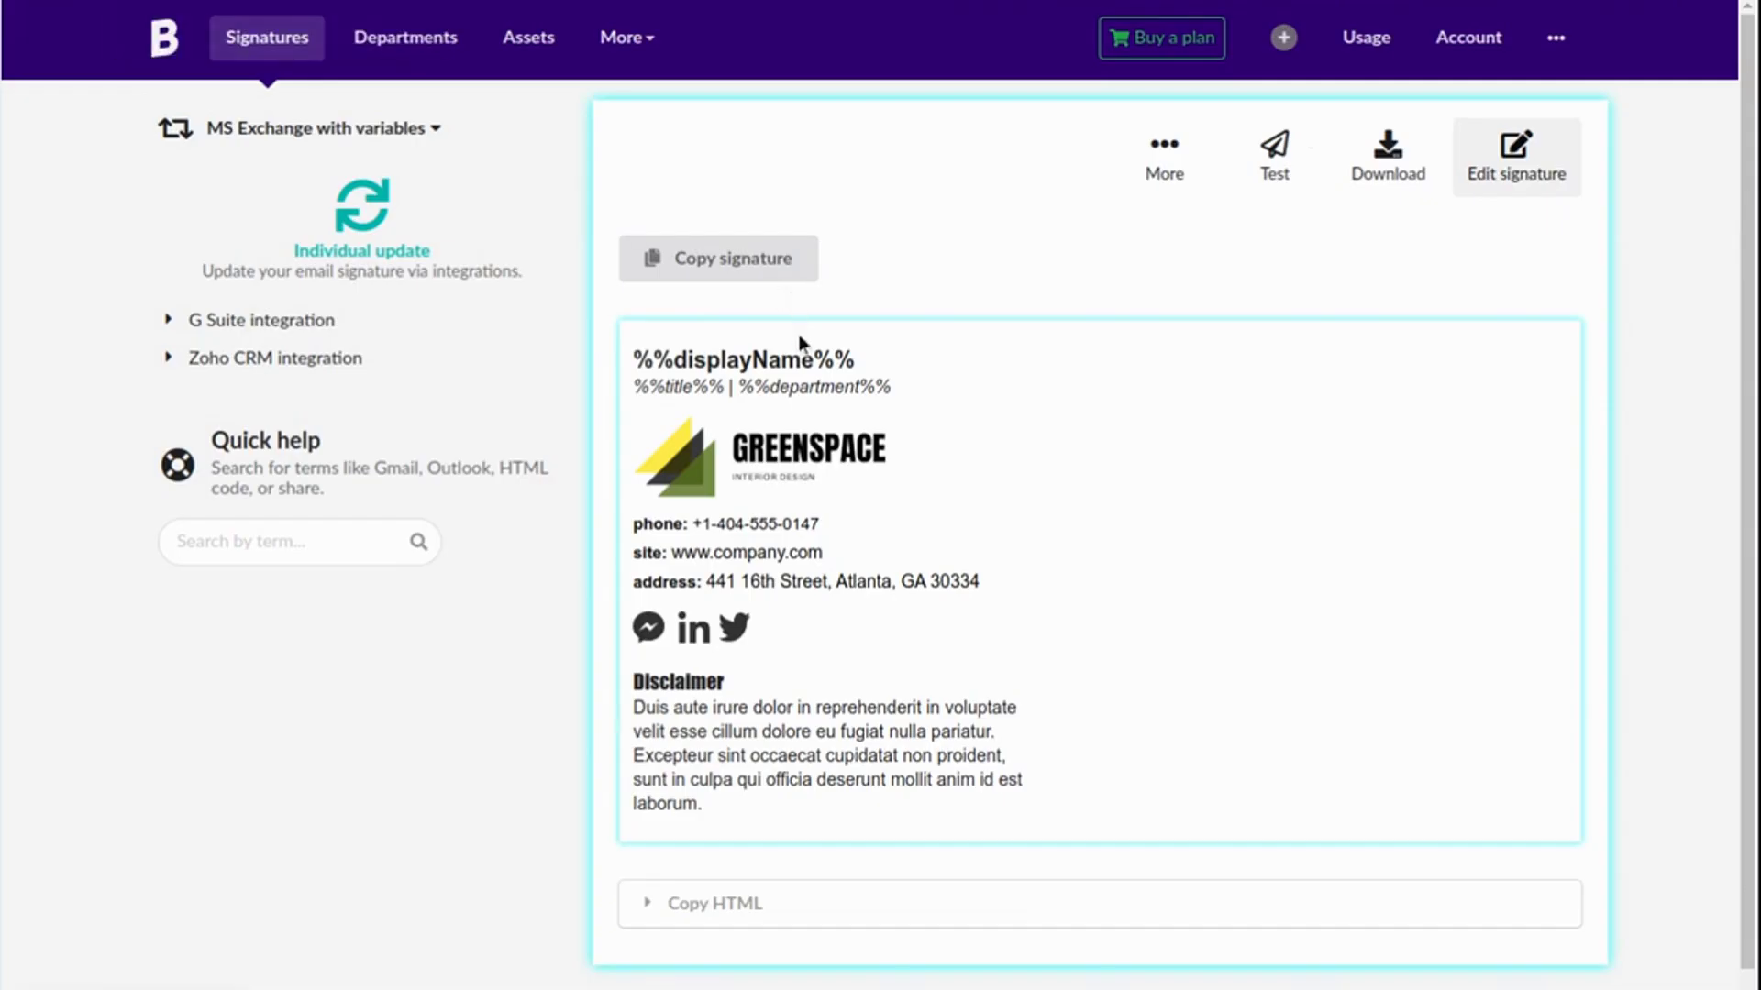
{"action": "scroll", "coordinate": [716, 639], "scroll_direction": "down", "scroll_amount": 1}
{"action": "left_click", "coordinate": [696, 818]}
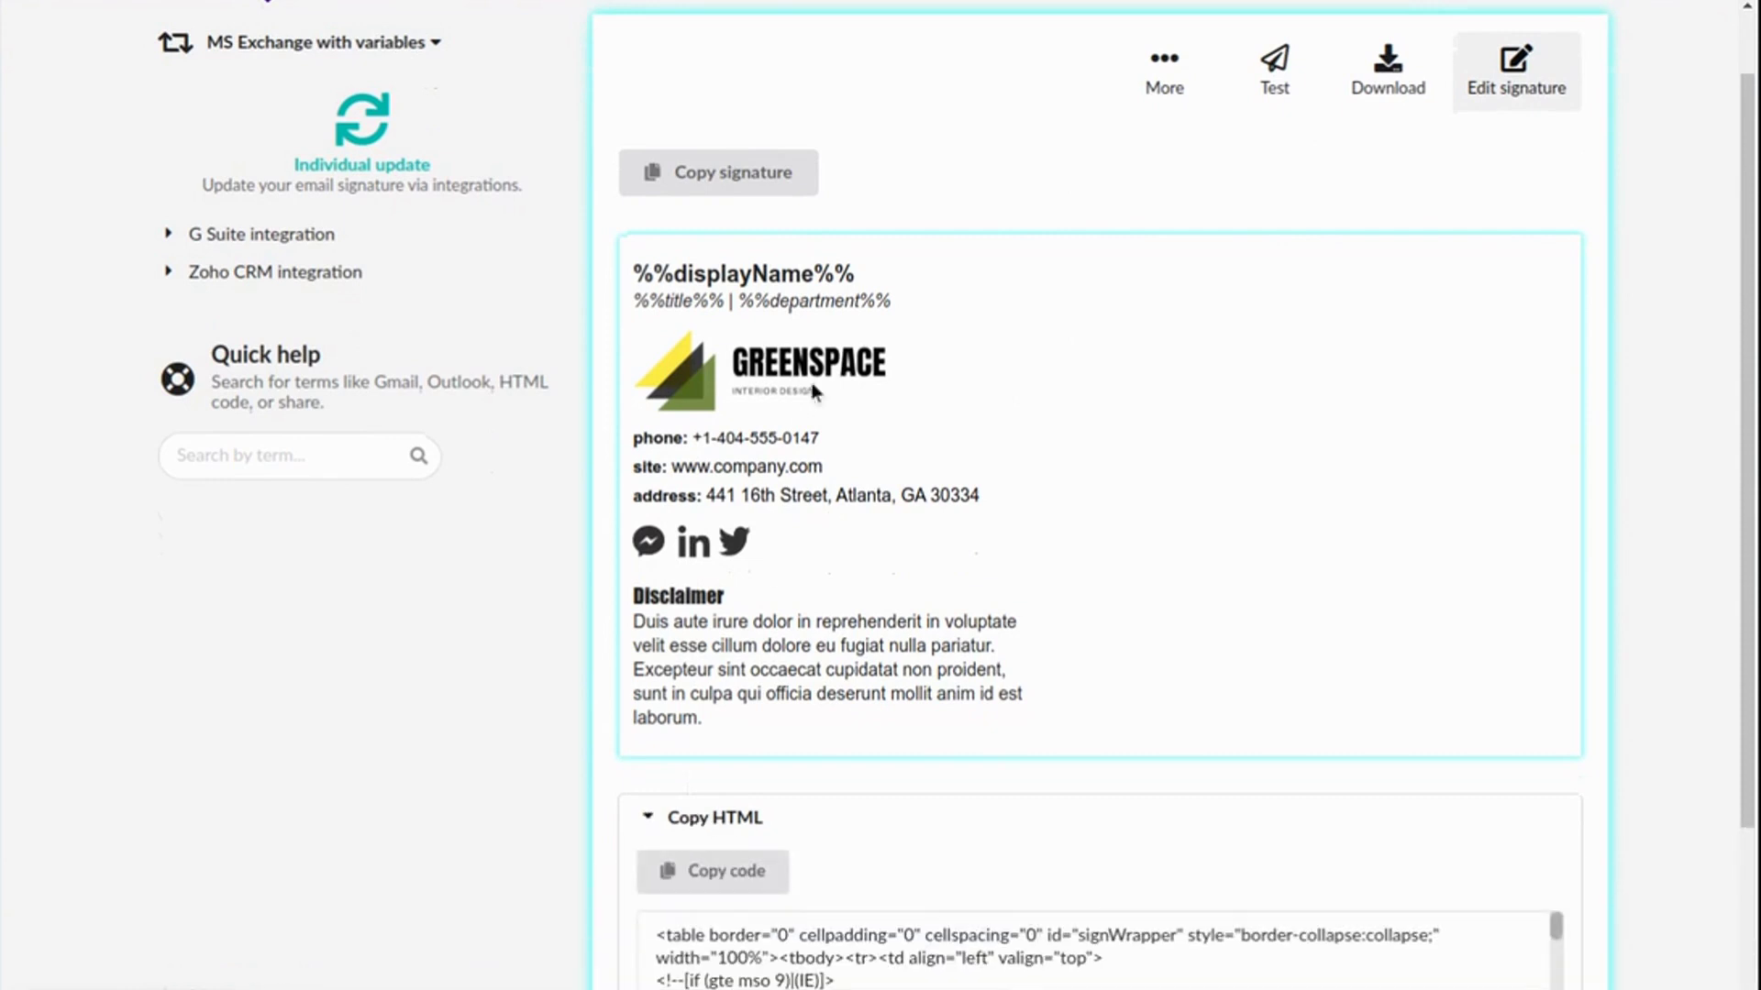
{"action": "scroll", "coordinate": [702, 578], "scroll_direction": "down", "scroll_amount": 3}
{"action": "left_click", "coordinate": [703, 578]}
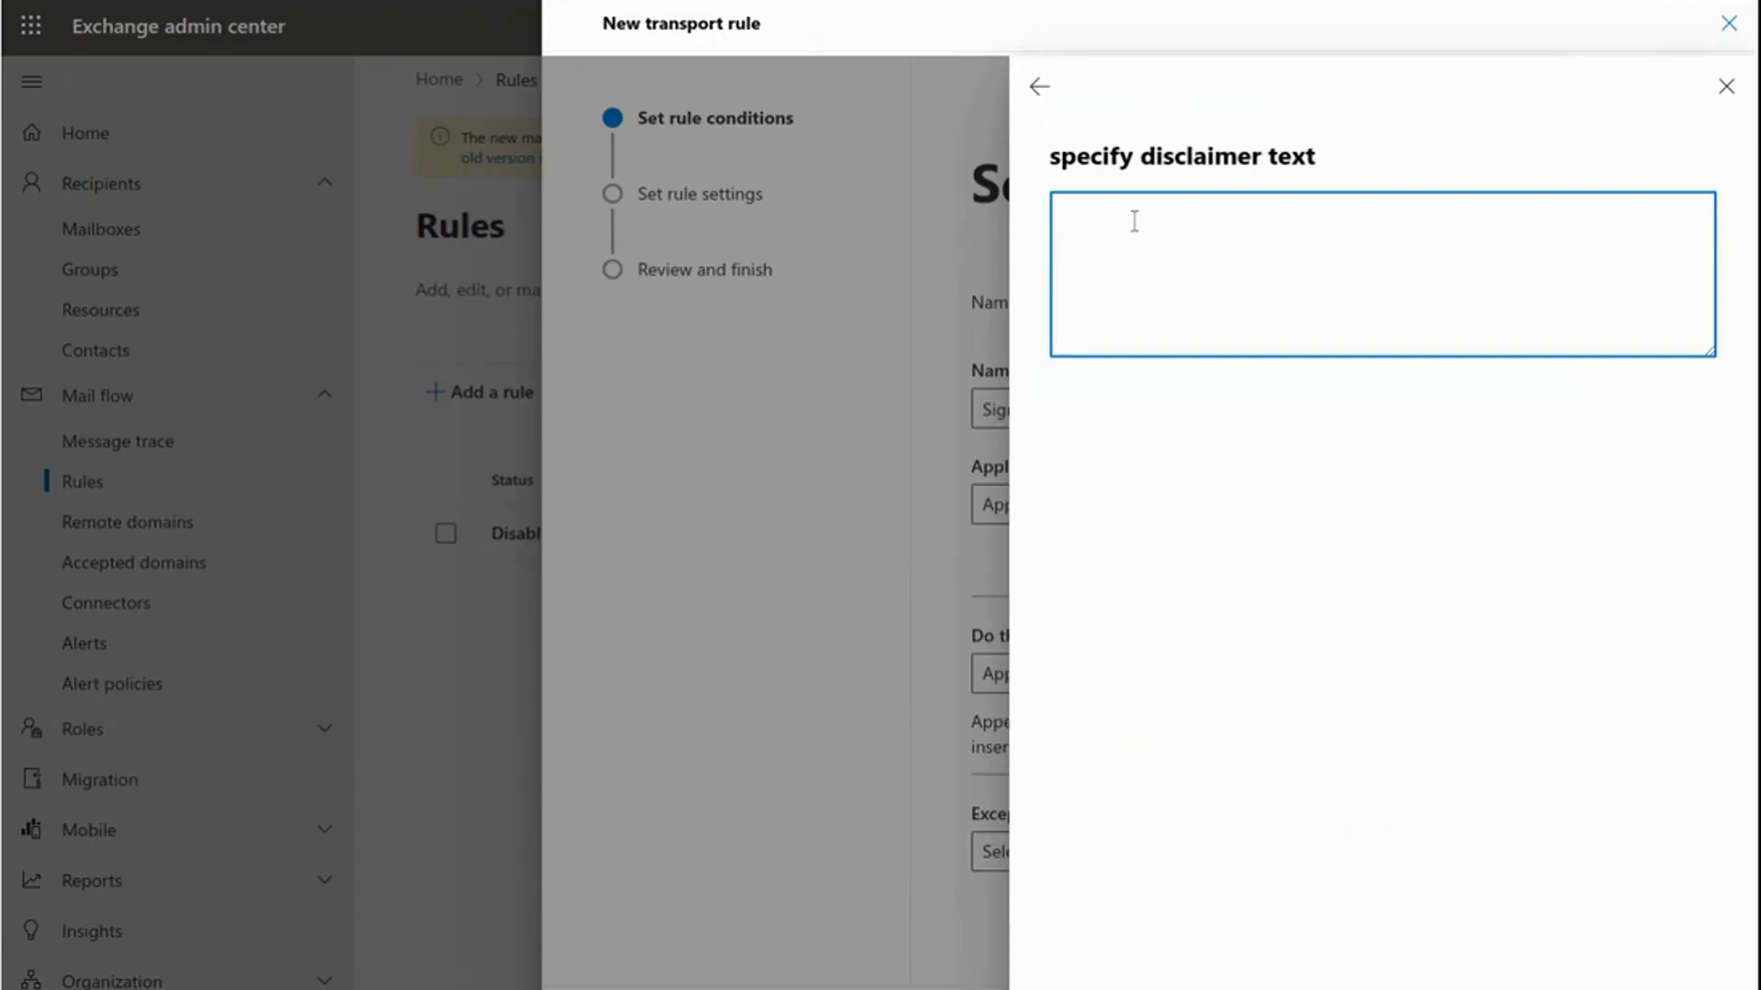
Paste the signature HTML as the disclaimer text and set the fallback action to Wrap.
{"action": "key", "text": "ctrl+v"}
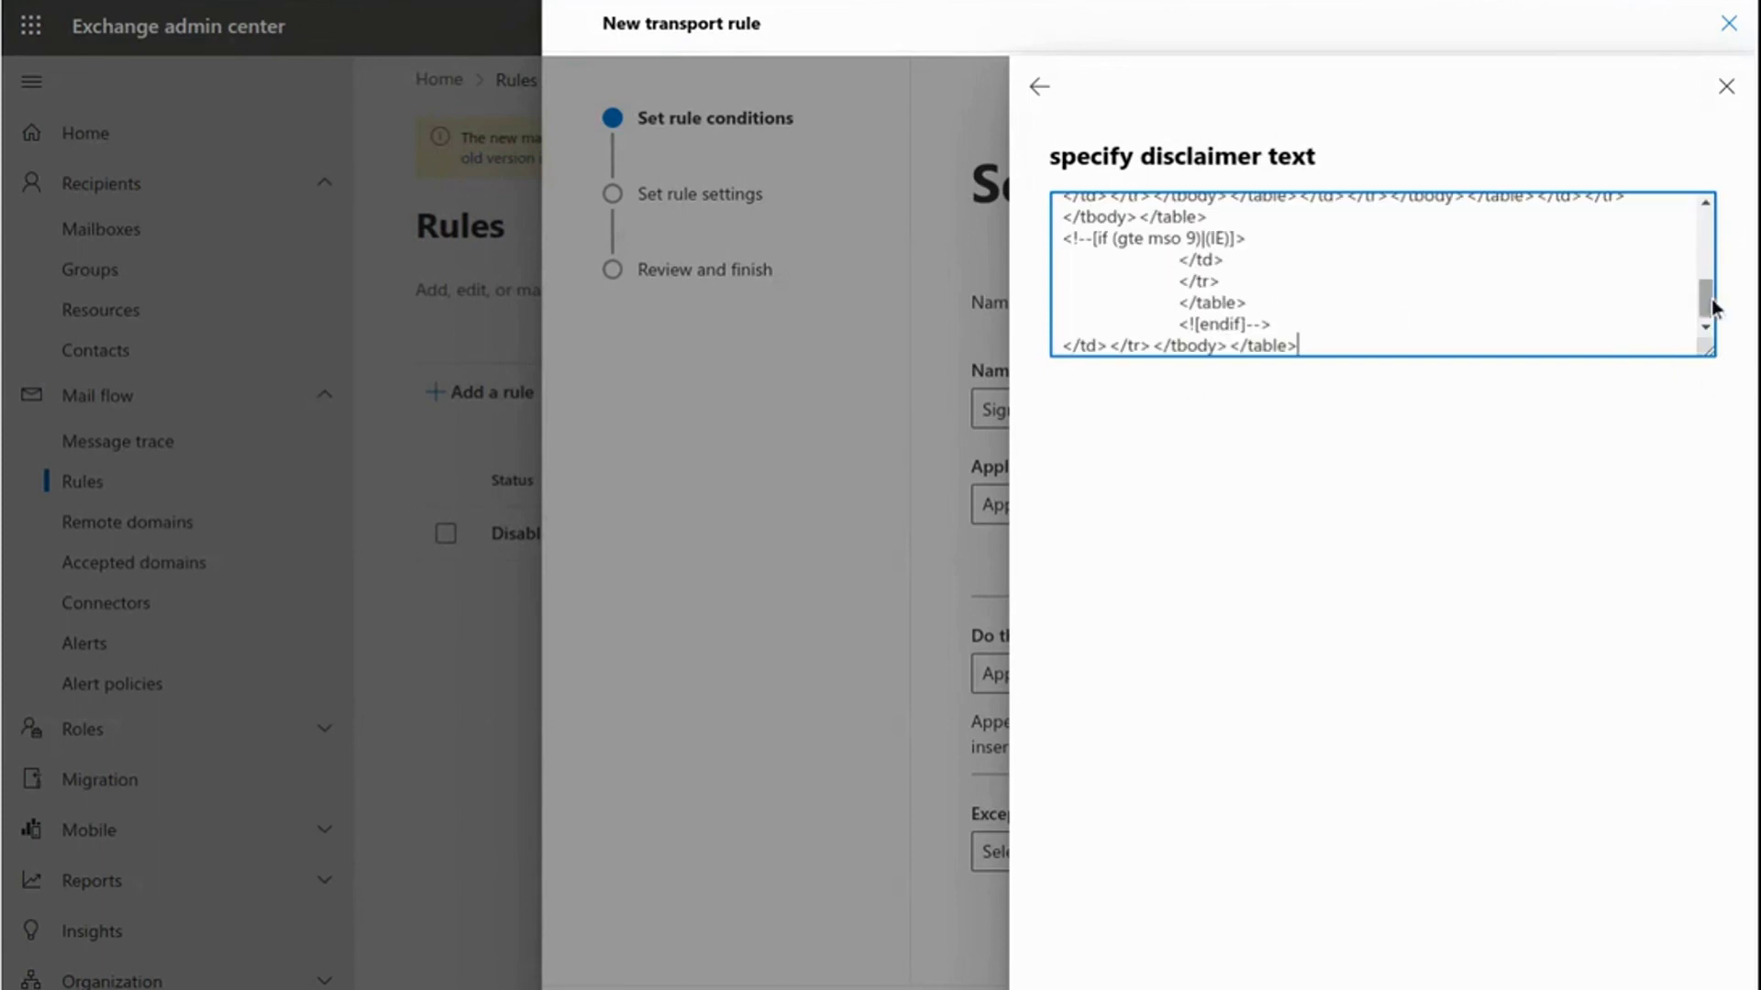
{"action": "scroll", "coordinate": [1706, 294], "scroll_direction": "up", "scroll_amount": 15}
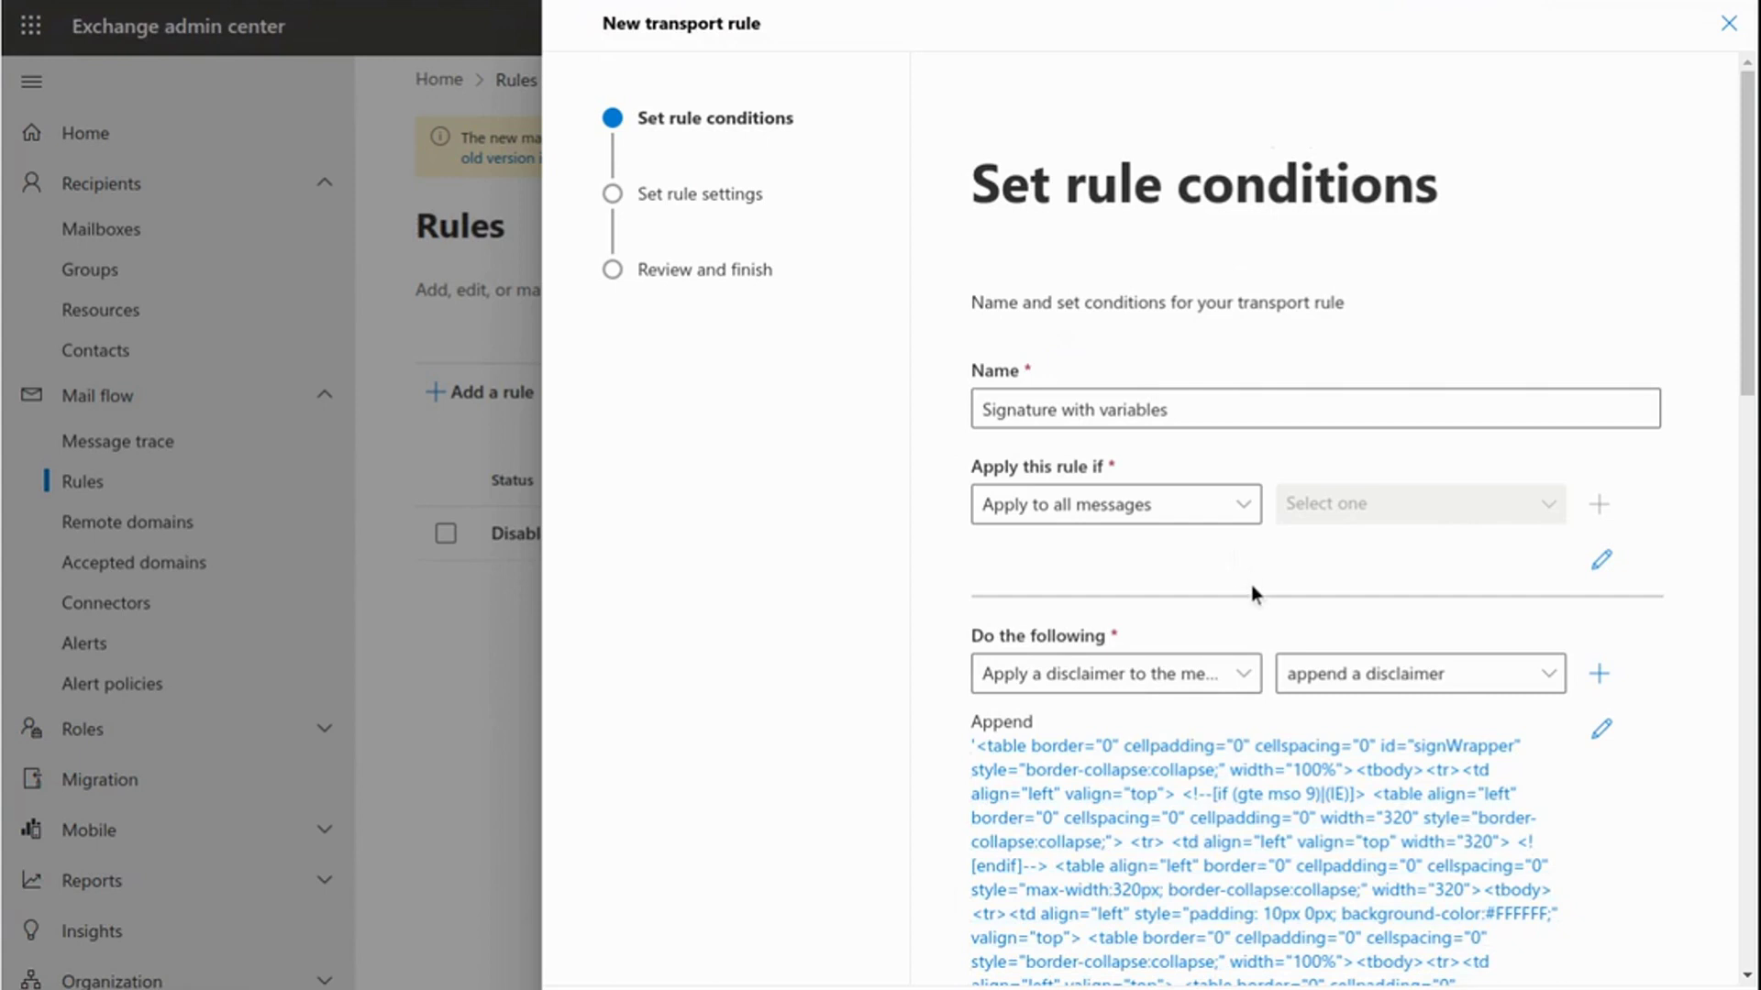
{"action": "scroll", "coordinate": [1252, 596], "scroll_direction": "down", "scroll_amount": 4}
{"action": "scroll", "coordinate": [1249, 640], "scroll_direction": "down", "scroll_amount": 10}
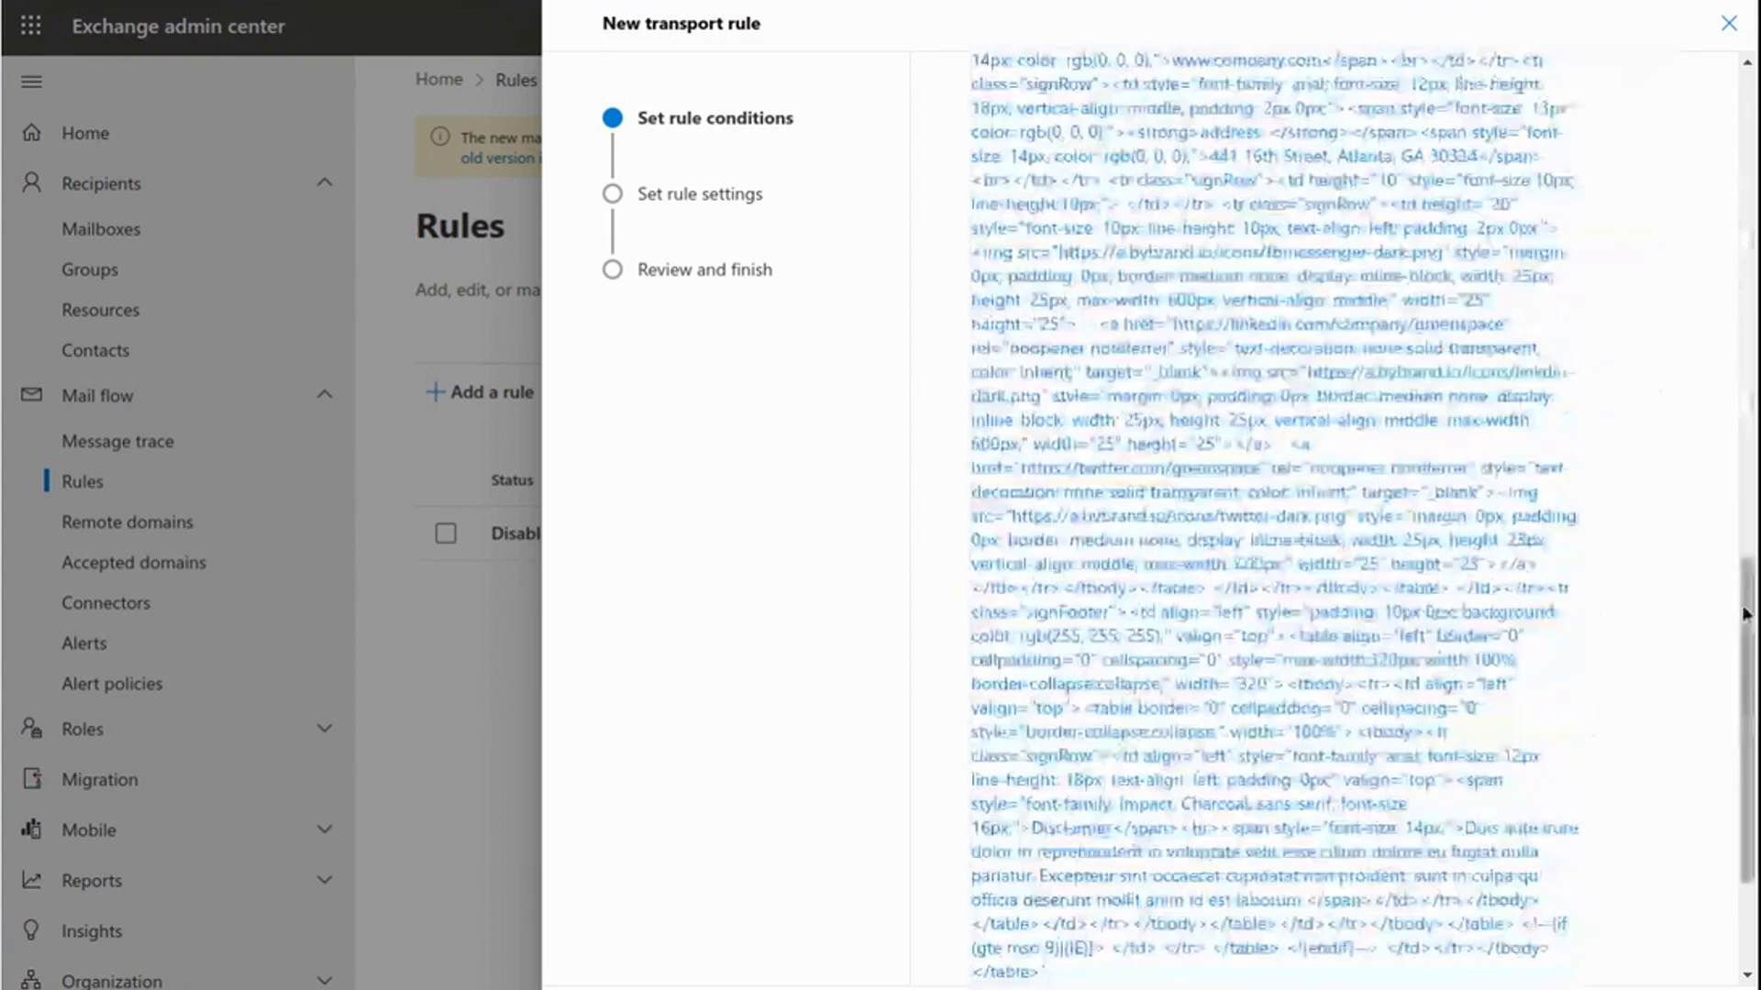
{"action": "left_click", "coordinate": [1245, 867]}
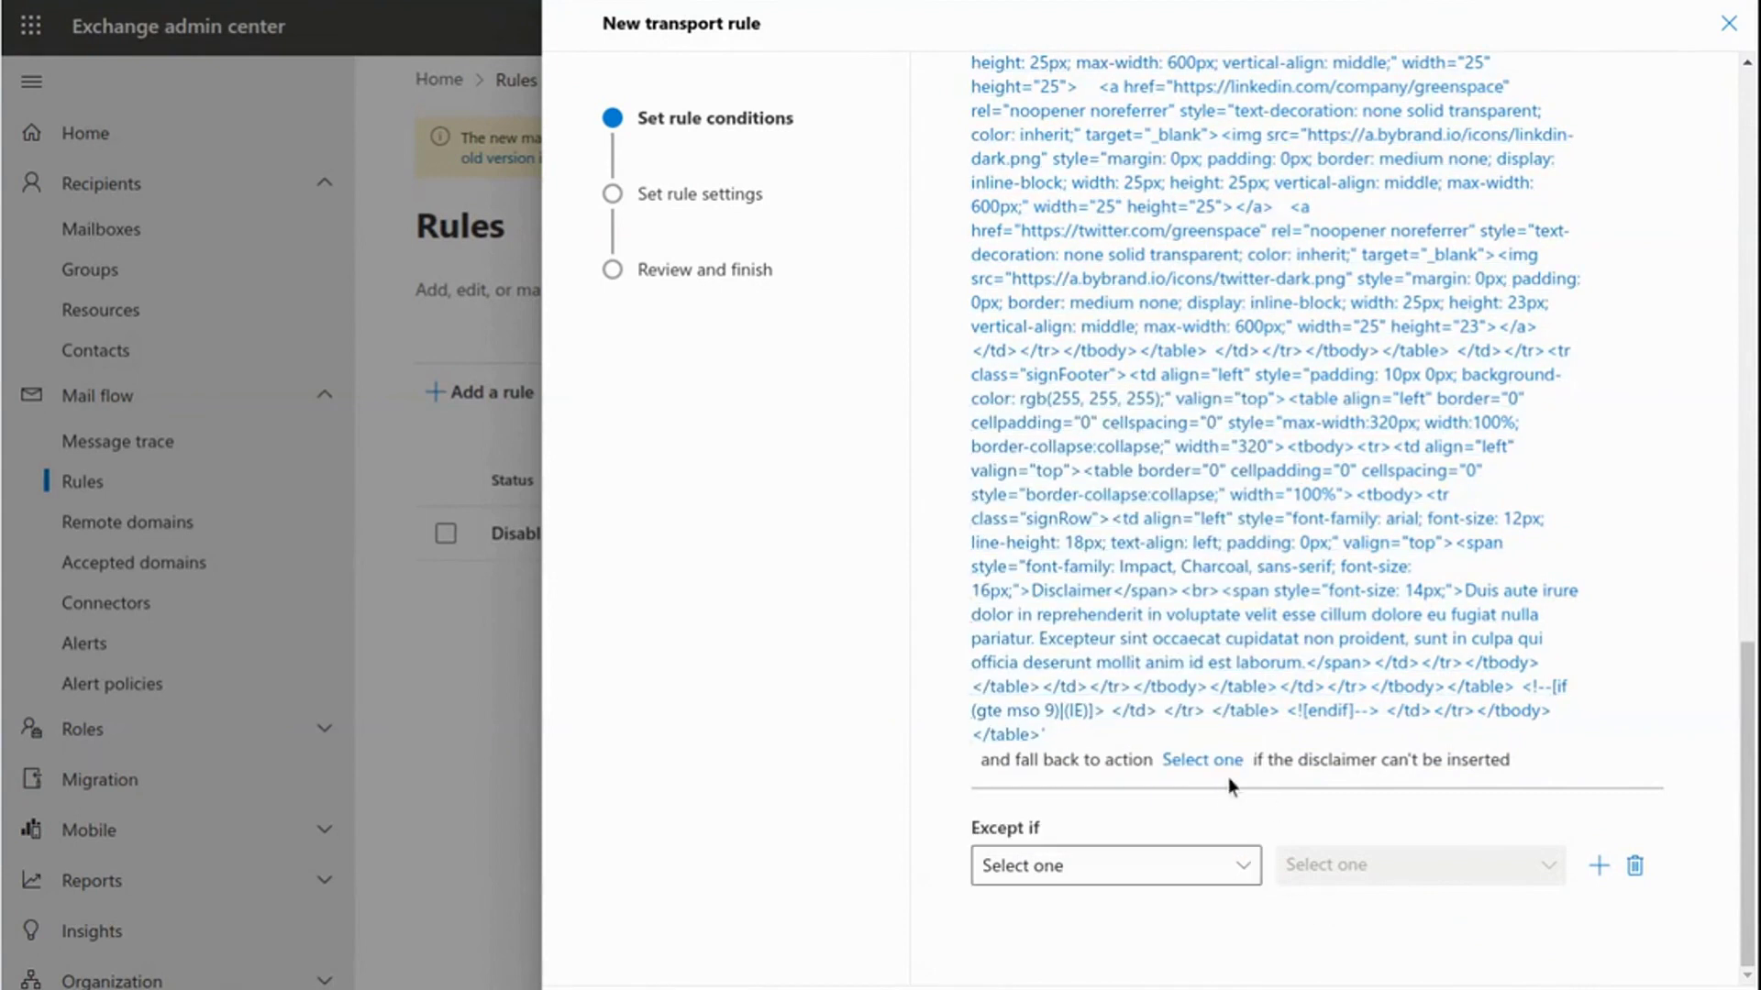
{"action": "left_click", "coordinate": [1218, 761]}
{"action": "left_click", "coordinate": [1174, 231]}
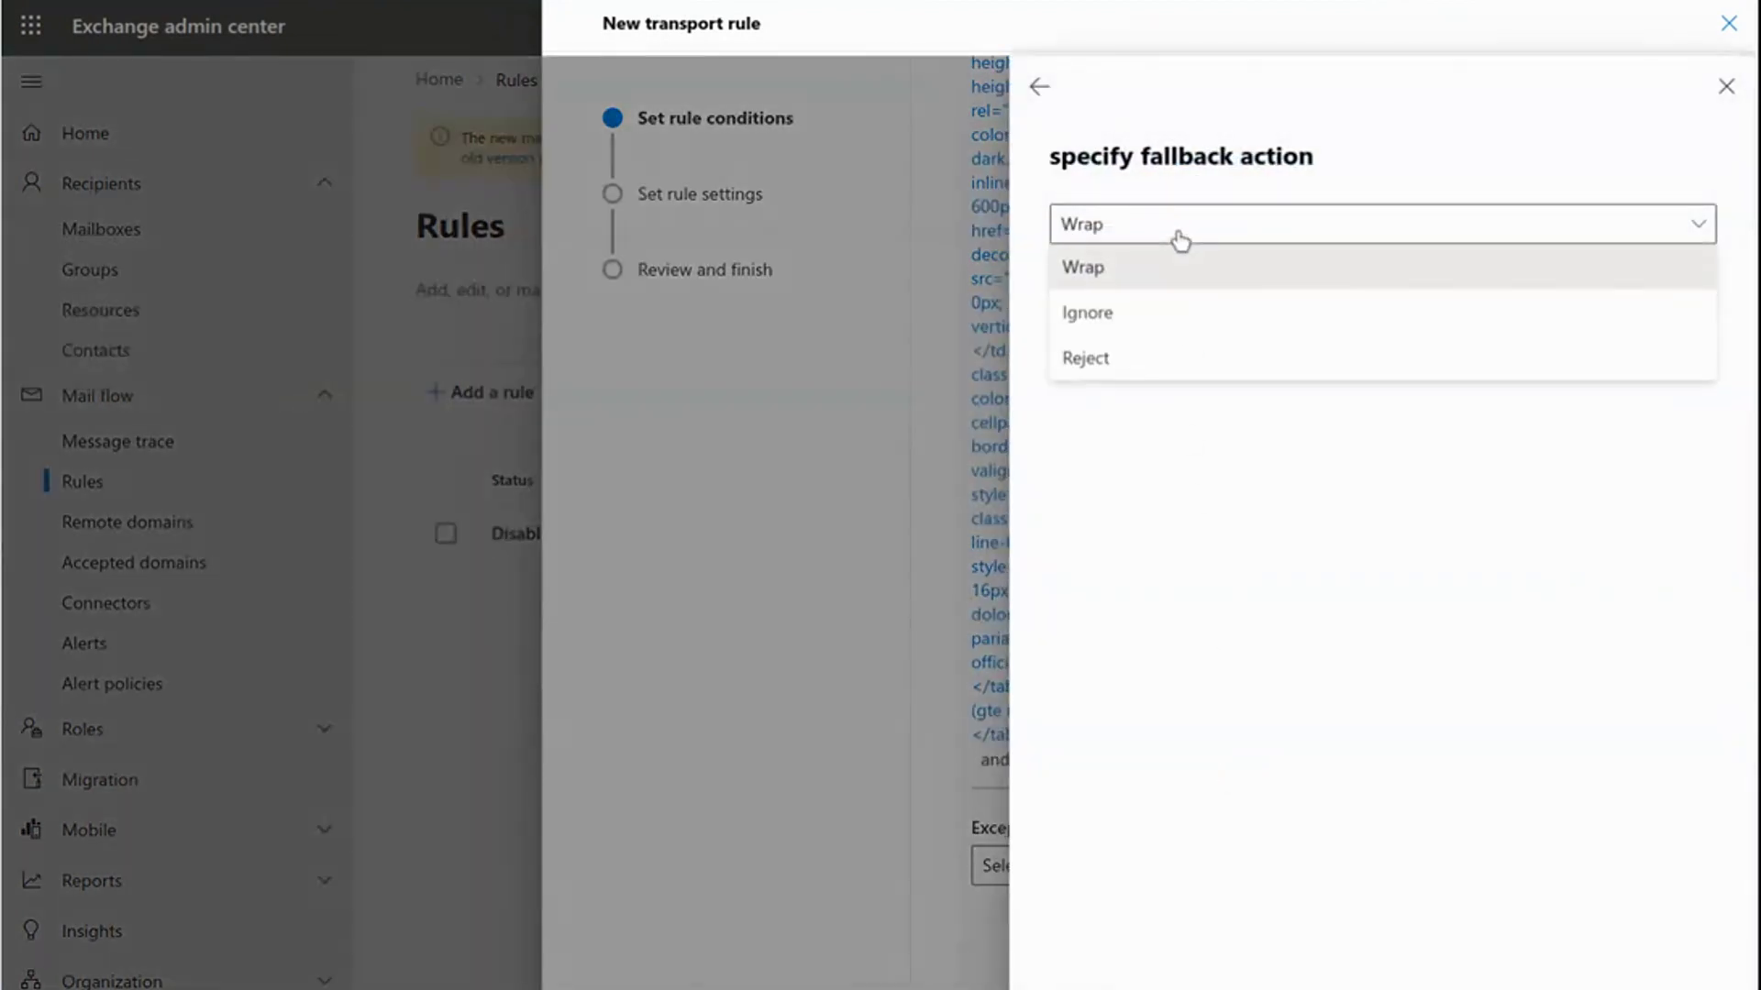
{"action": "left_click", "coordinate": [1122, 273]}
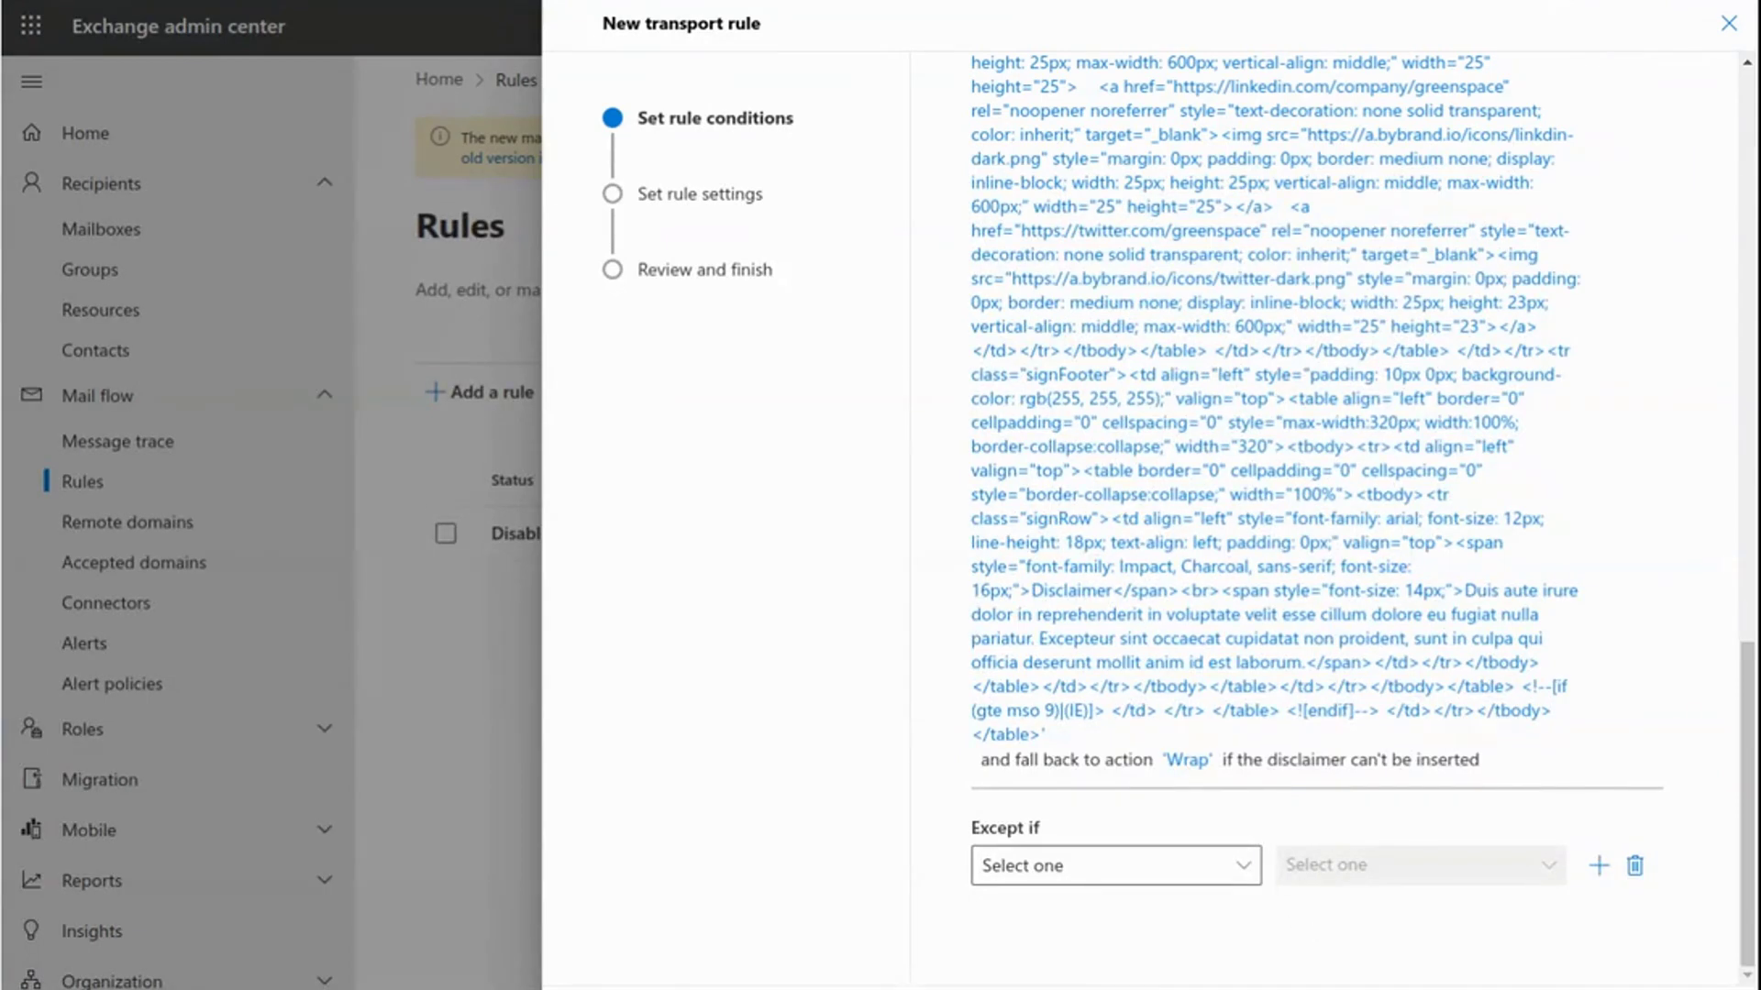
Finish the rule wizard so 'Signature with variables' appears in Rules, disabled, priority 1.
{"action": "scroll", "coordinate": [1308, 559], "scroll_direction": "down", "scroll_amount": 3}
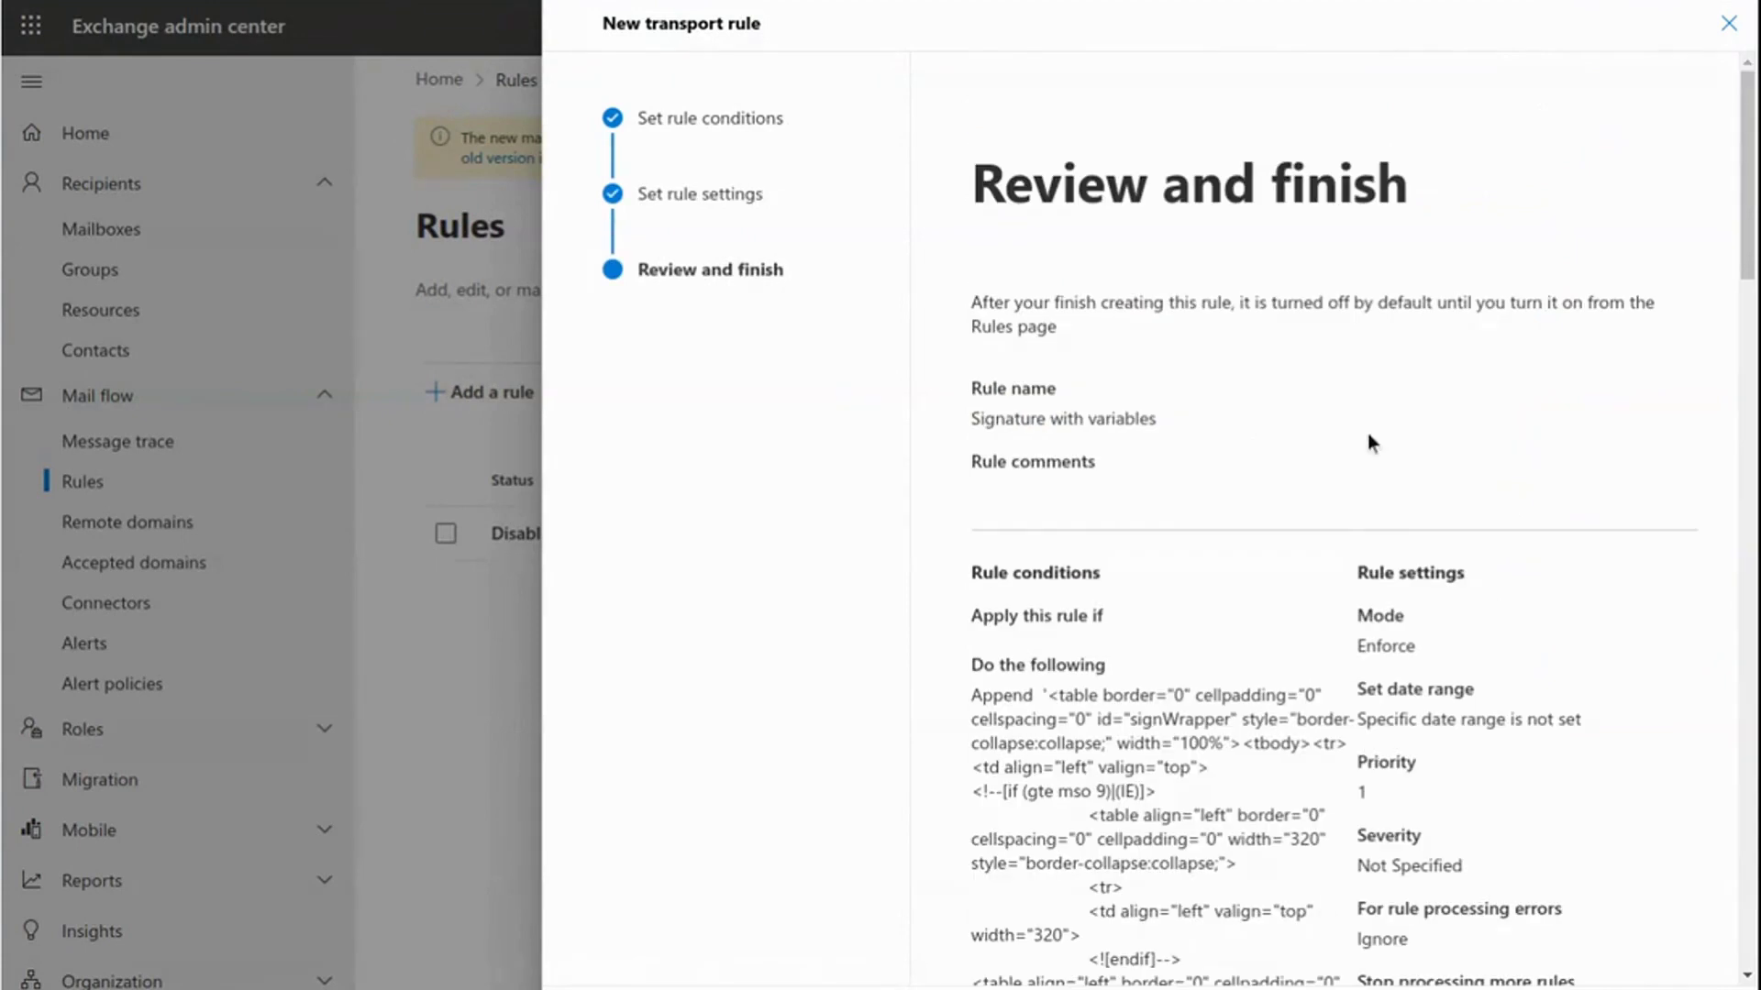
{"action": "scroll", "coordinate": [1297, 394], "scroll_direction": "down", "scroll_amount": 10}
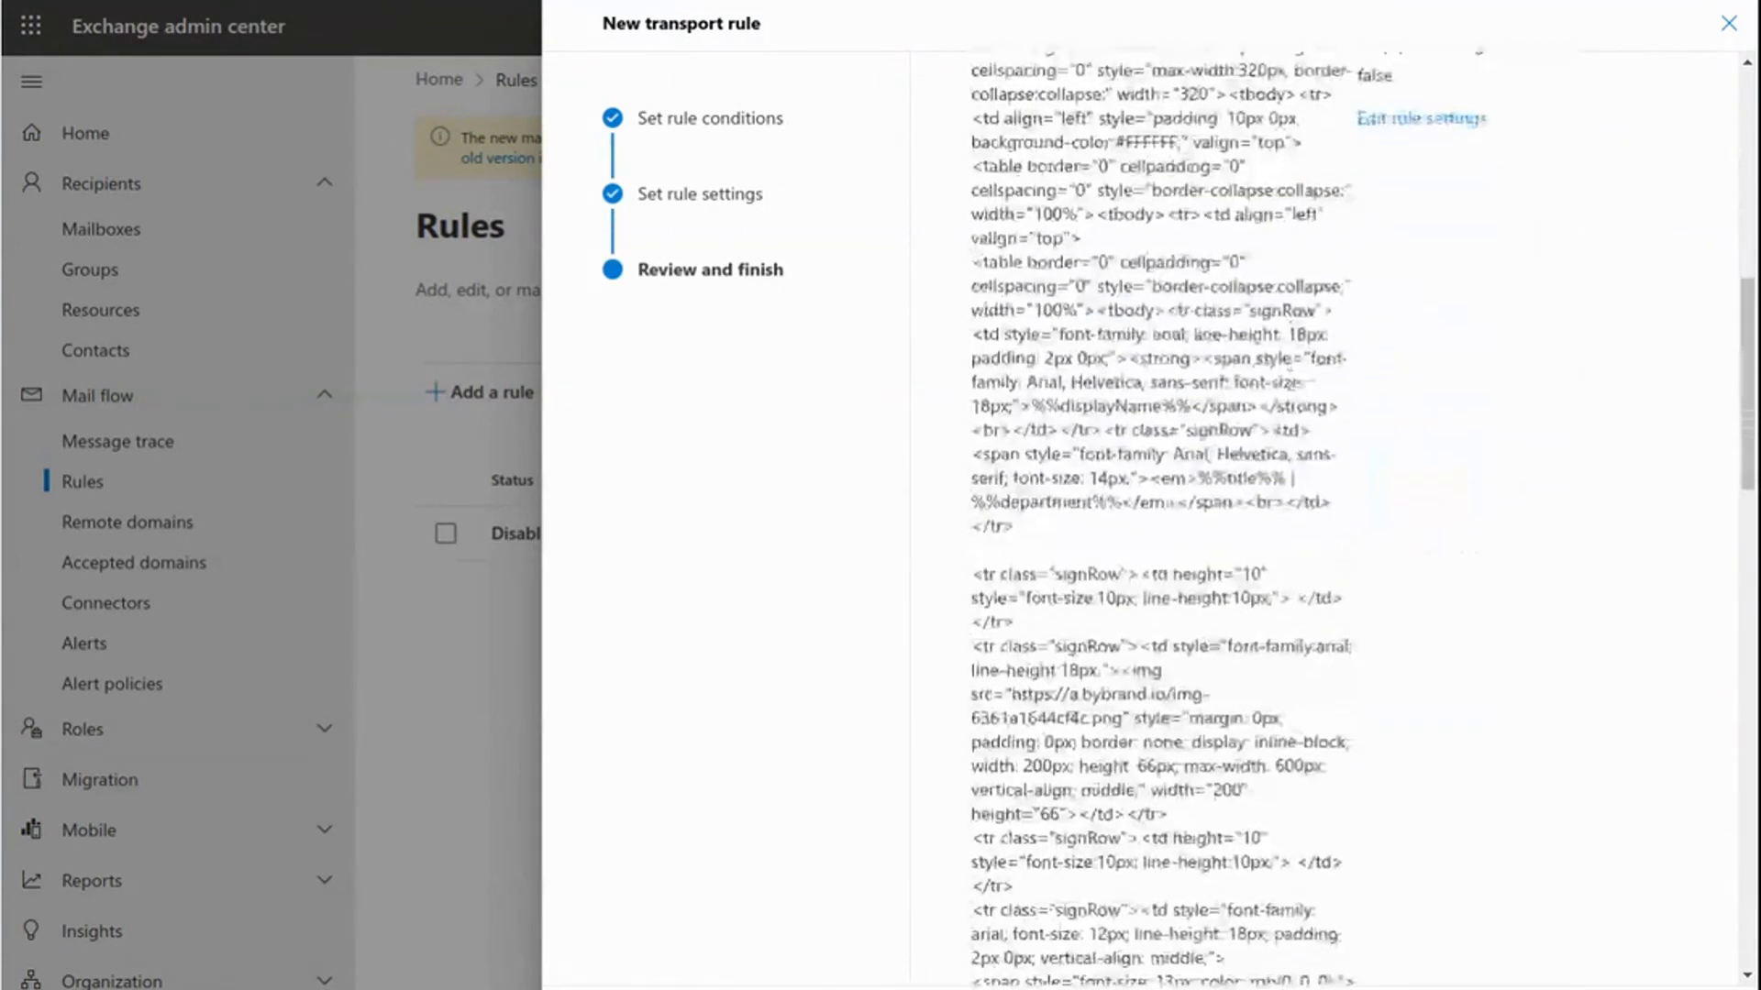
{"action": "scroll", "coordinate": [1521, 562], "scroll_direction": "down", "scroll_amount": 4}
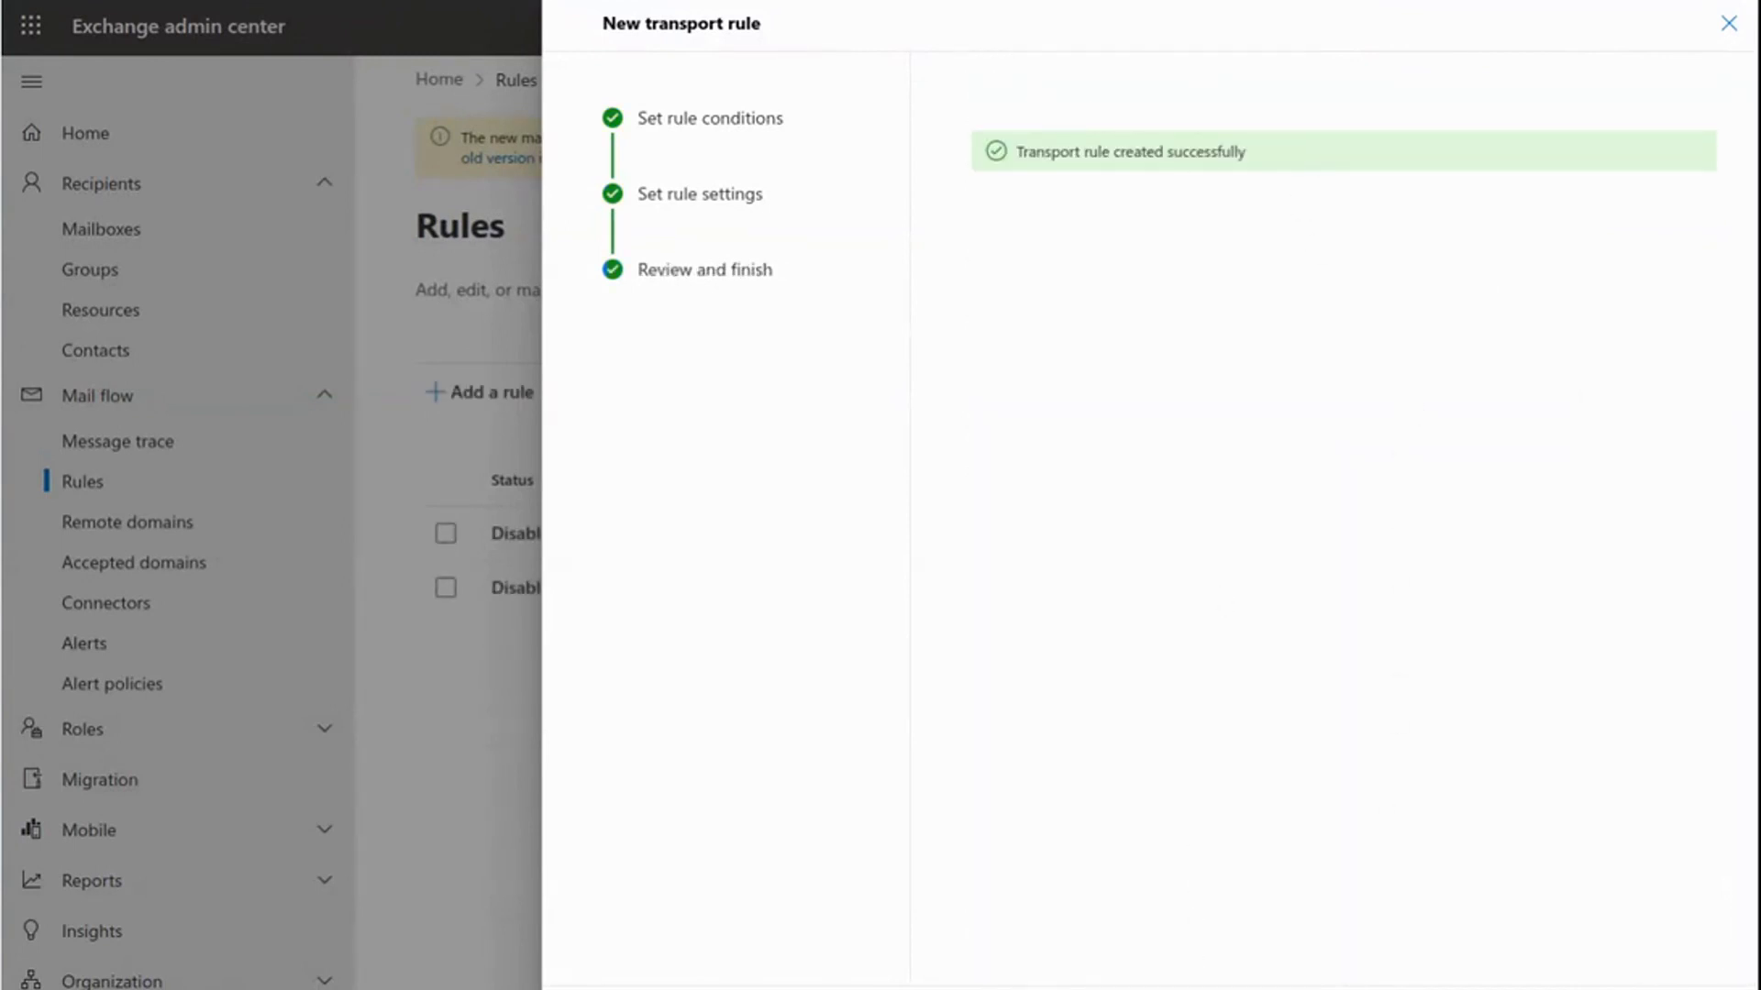
{"action": "key", "text": "Escape"}
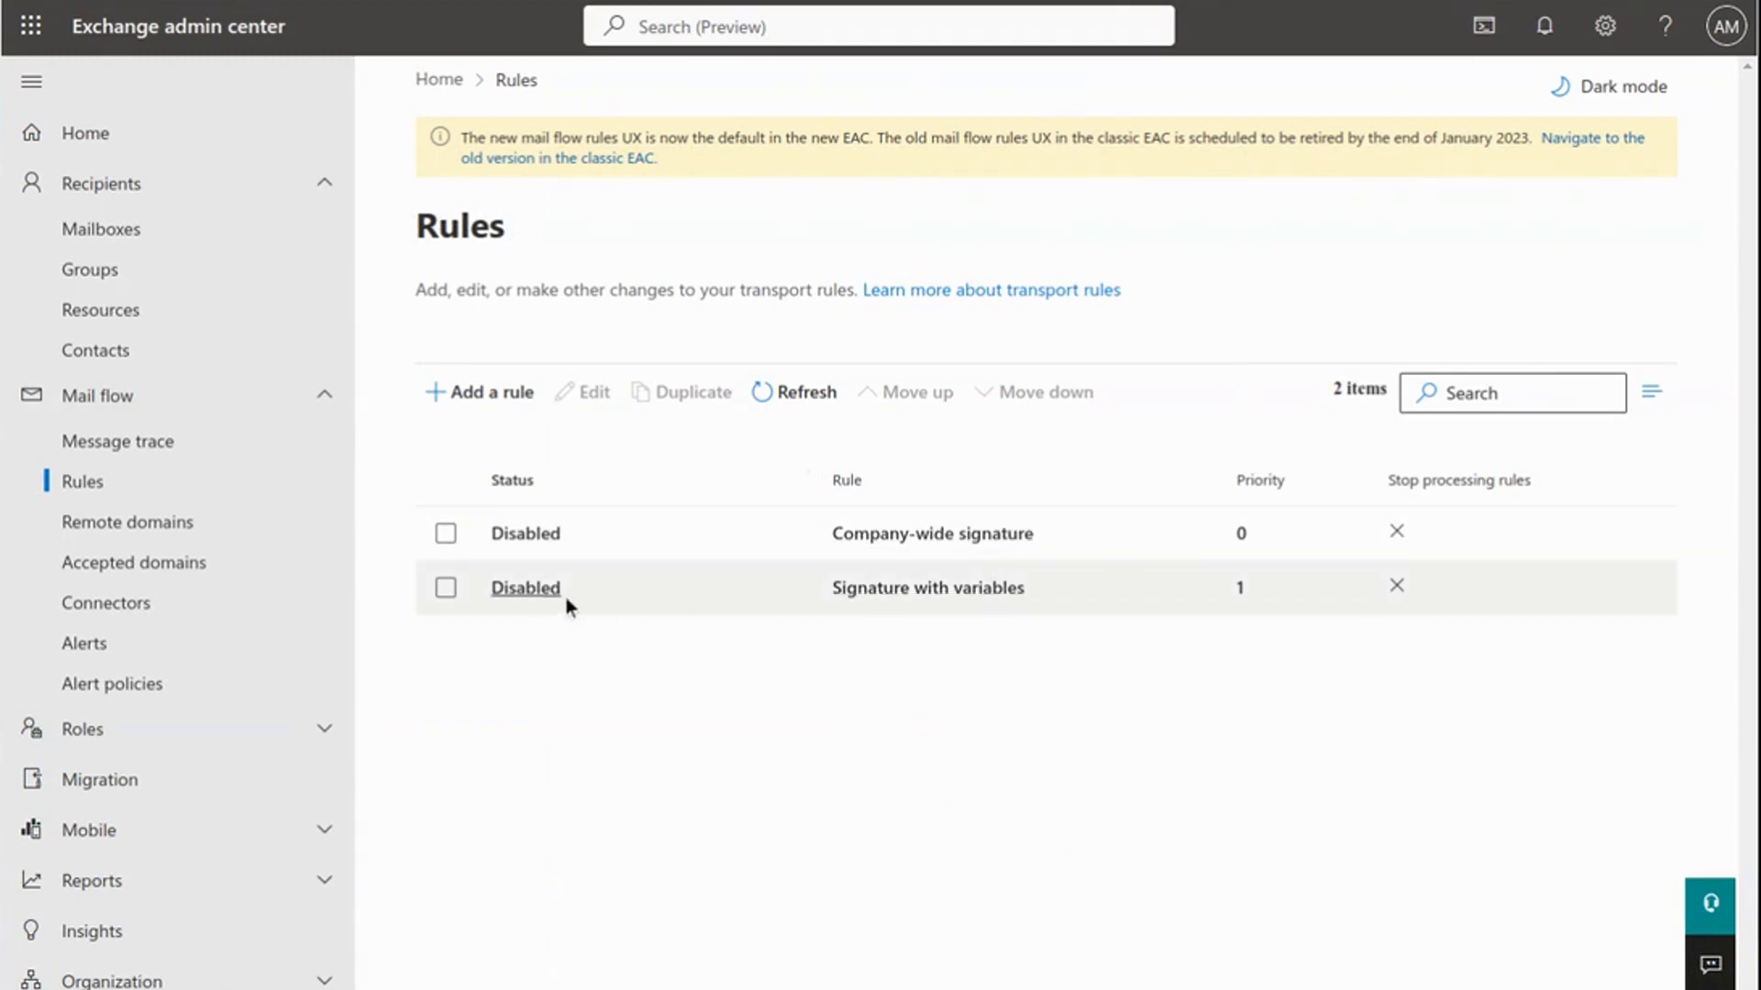
Switch on the 'Signature with variables' rule in its details panel.
{"action": "left_click", "coordinate": [445, 589]}
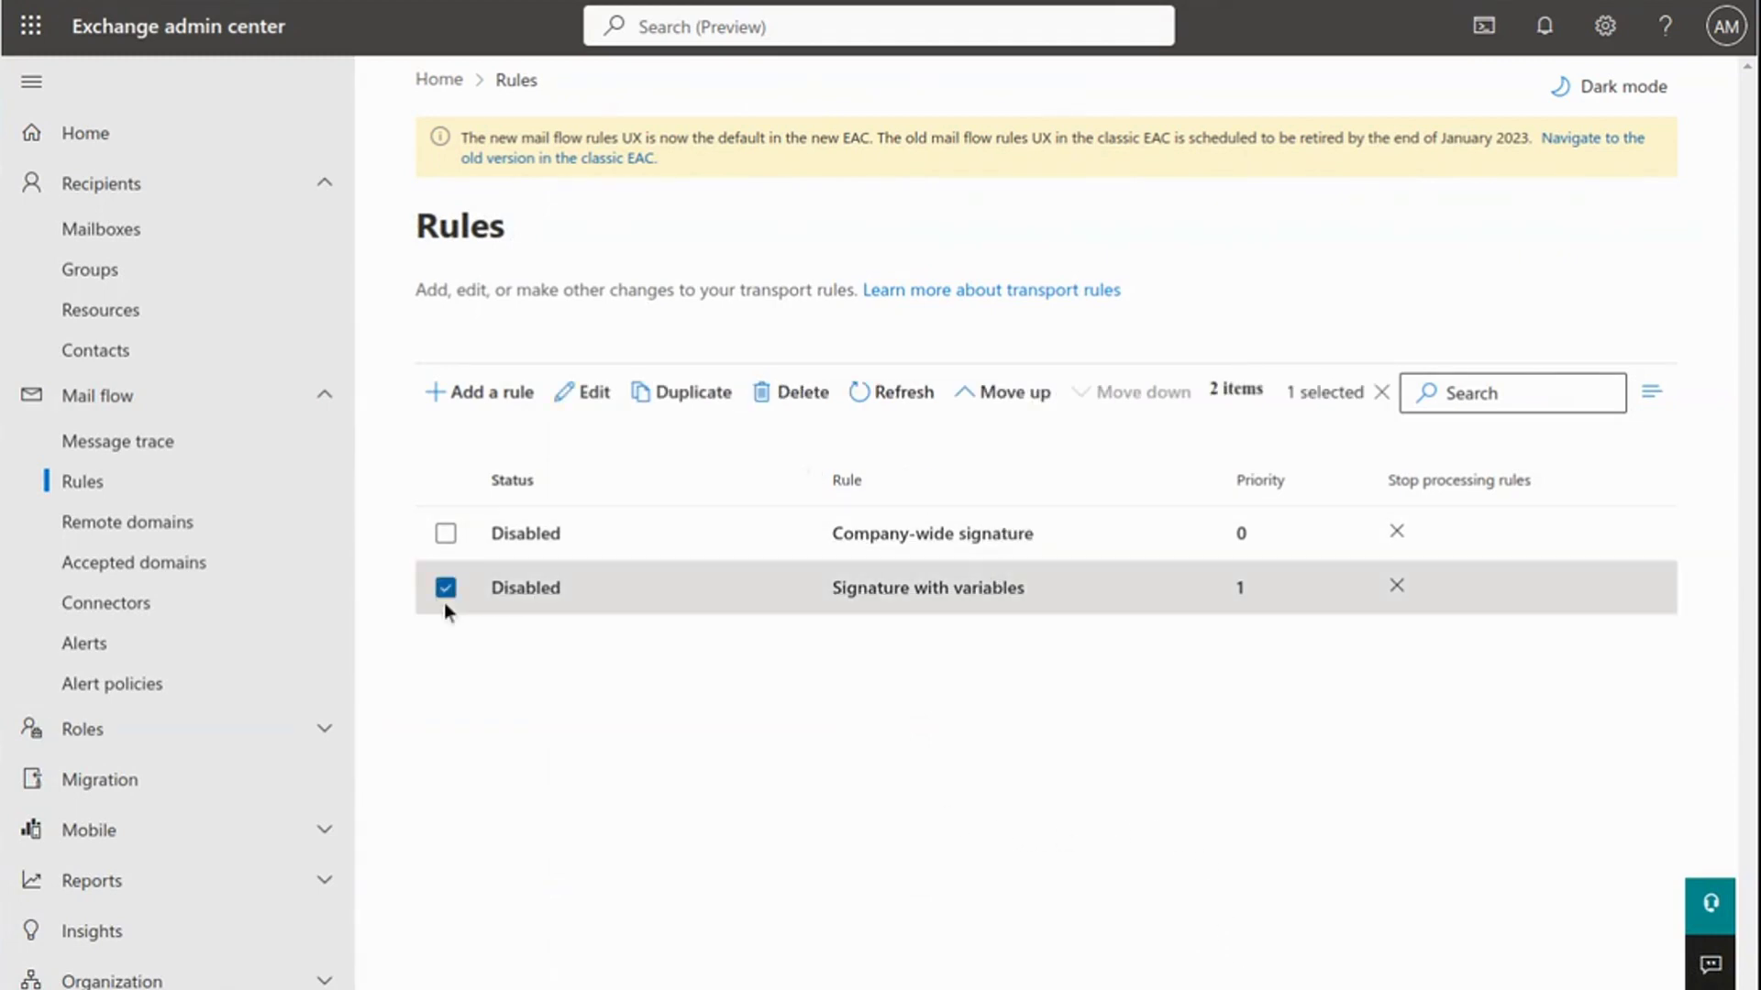
{"action": "left_click", "coordinate": [574, 600]}
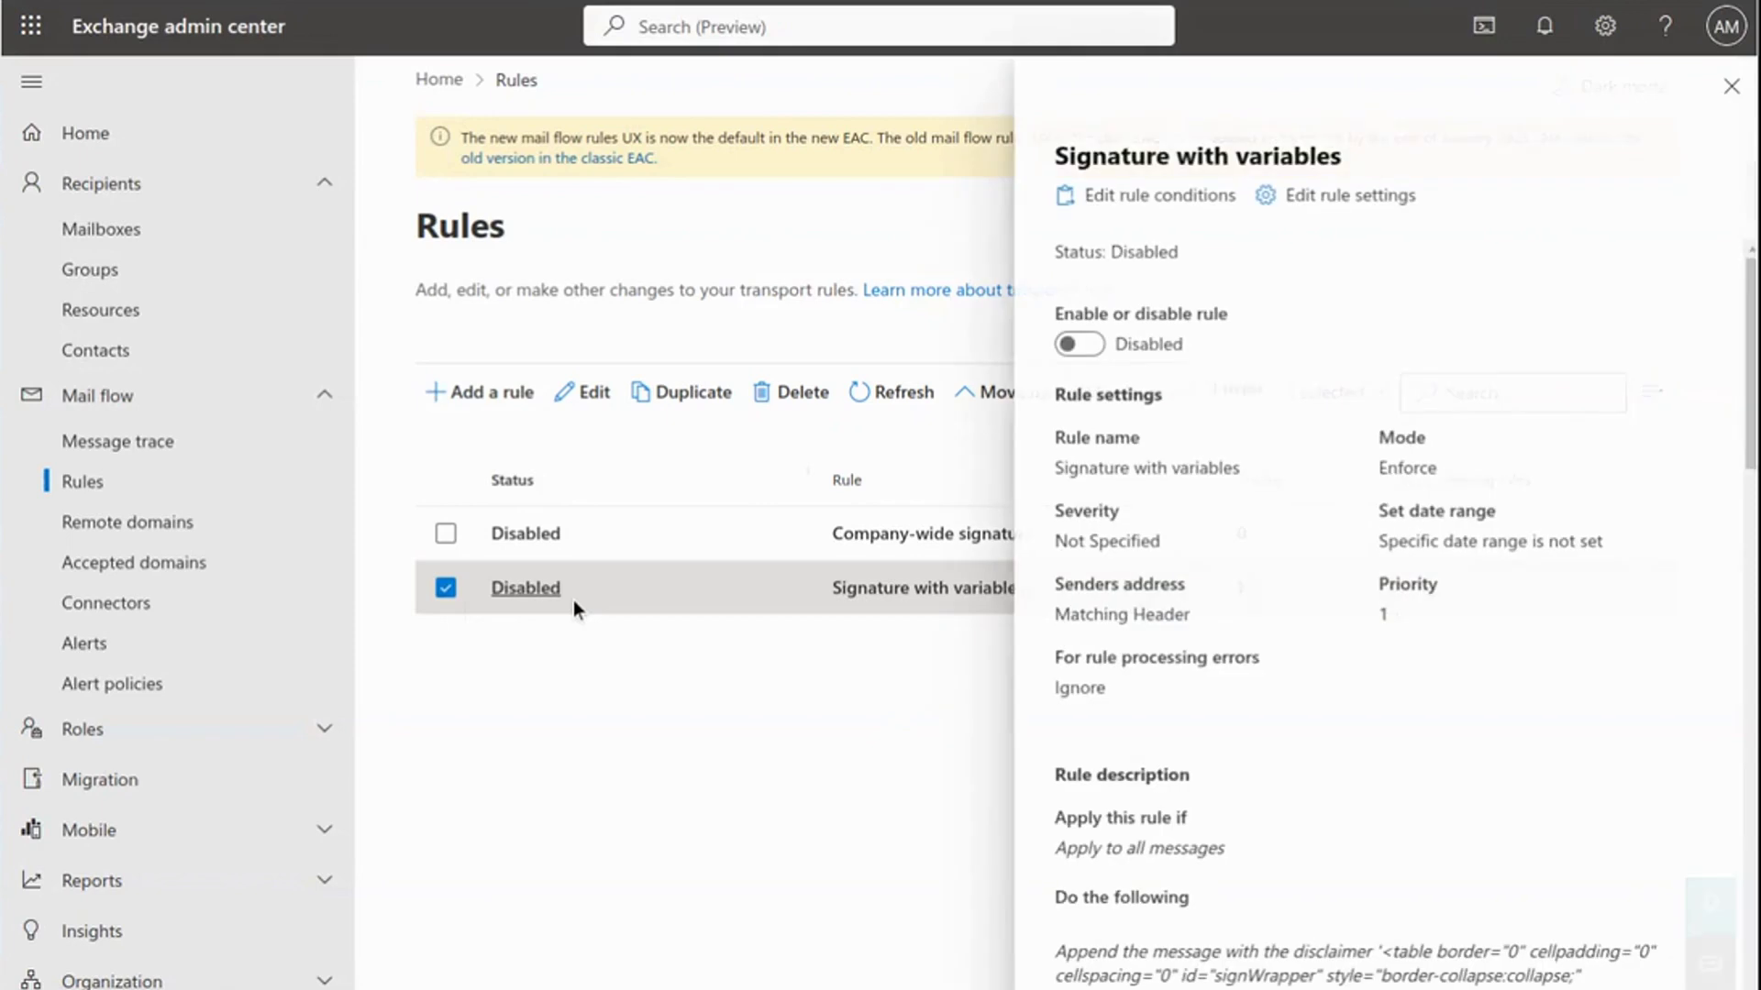
{"action": "left_click", "coordinate": [1073, 347]}
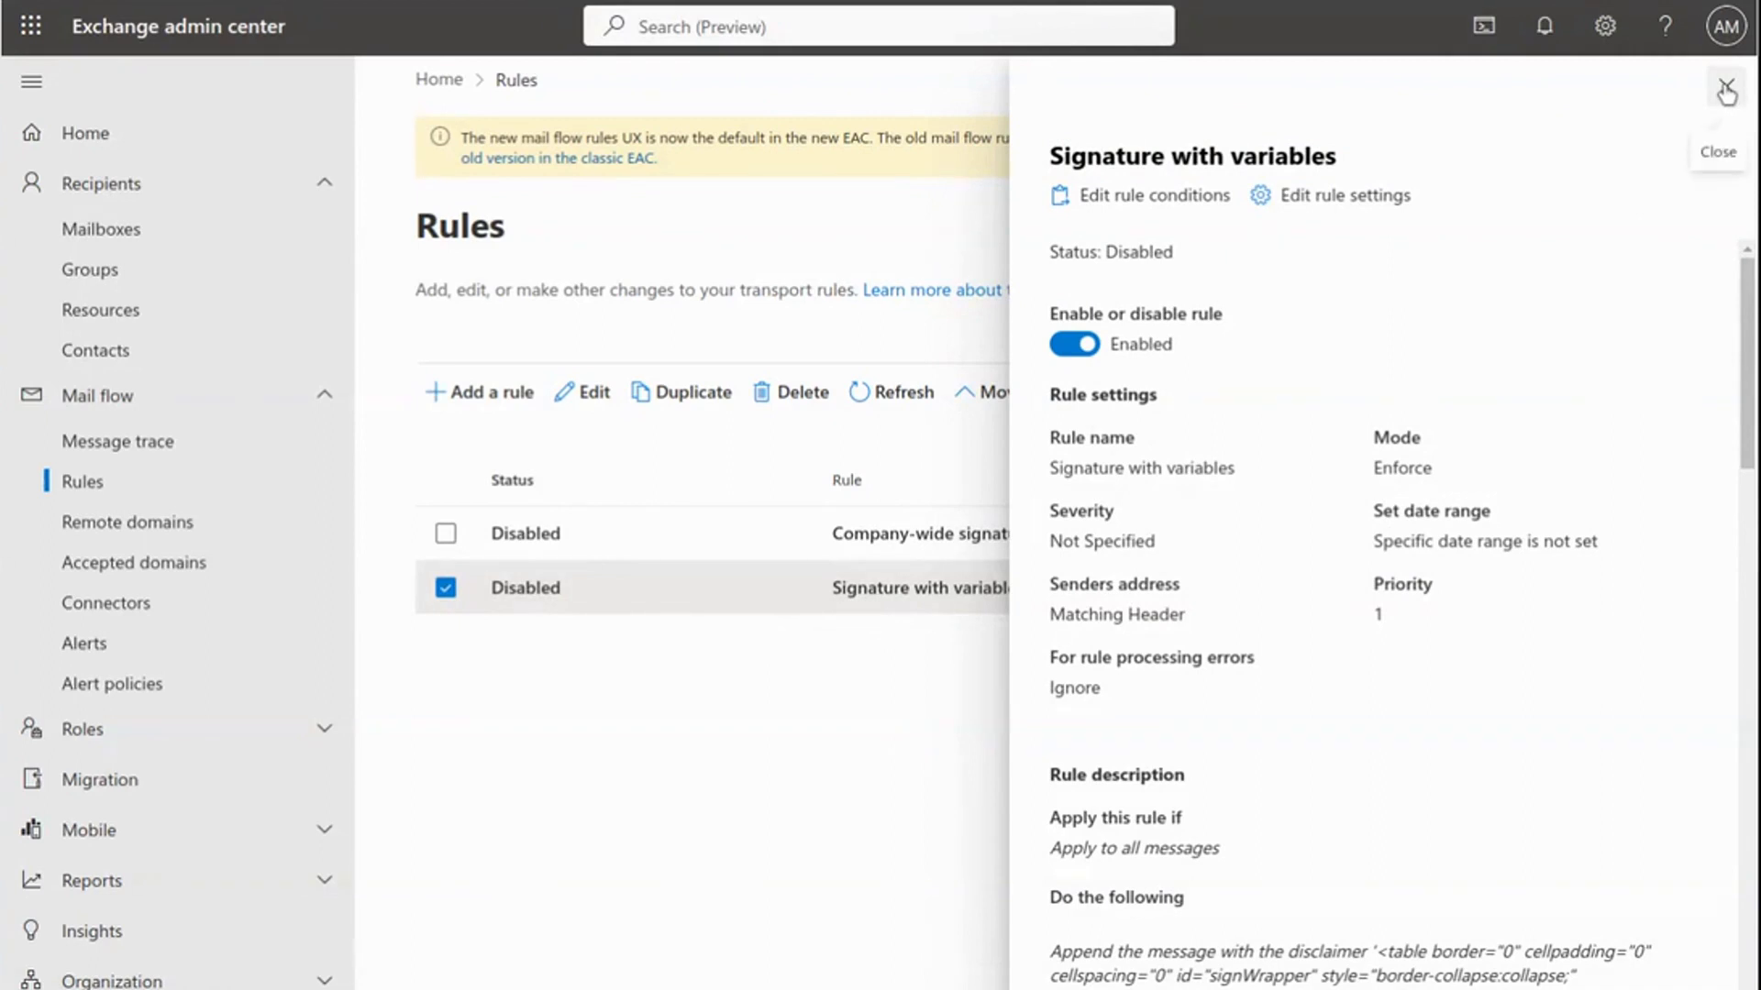
{"action": "left_click", "coordinate": [1726, 85]}
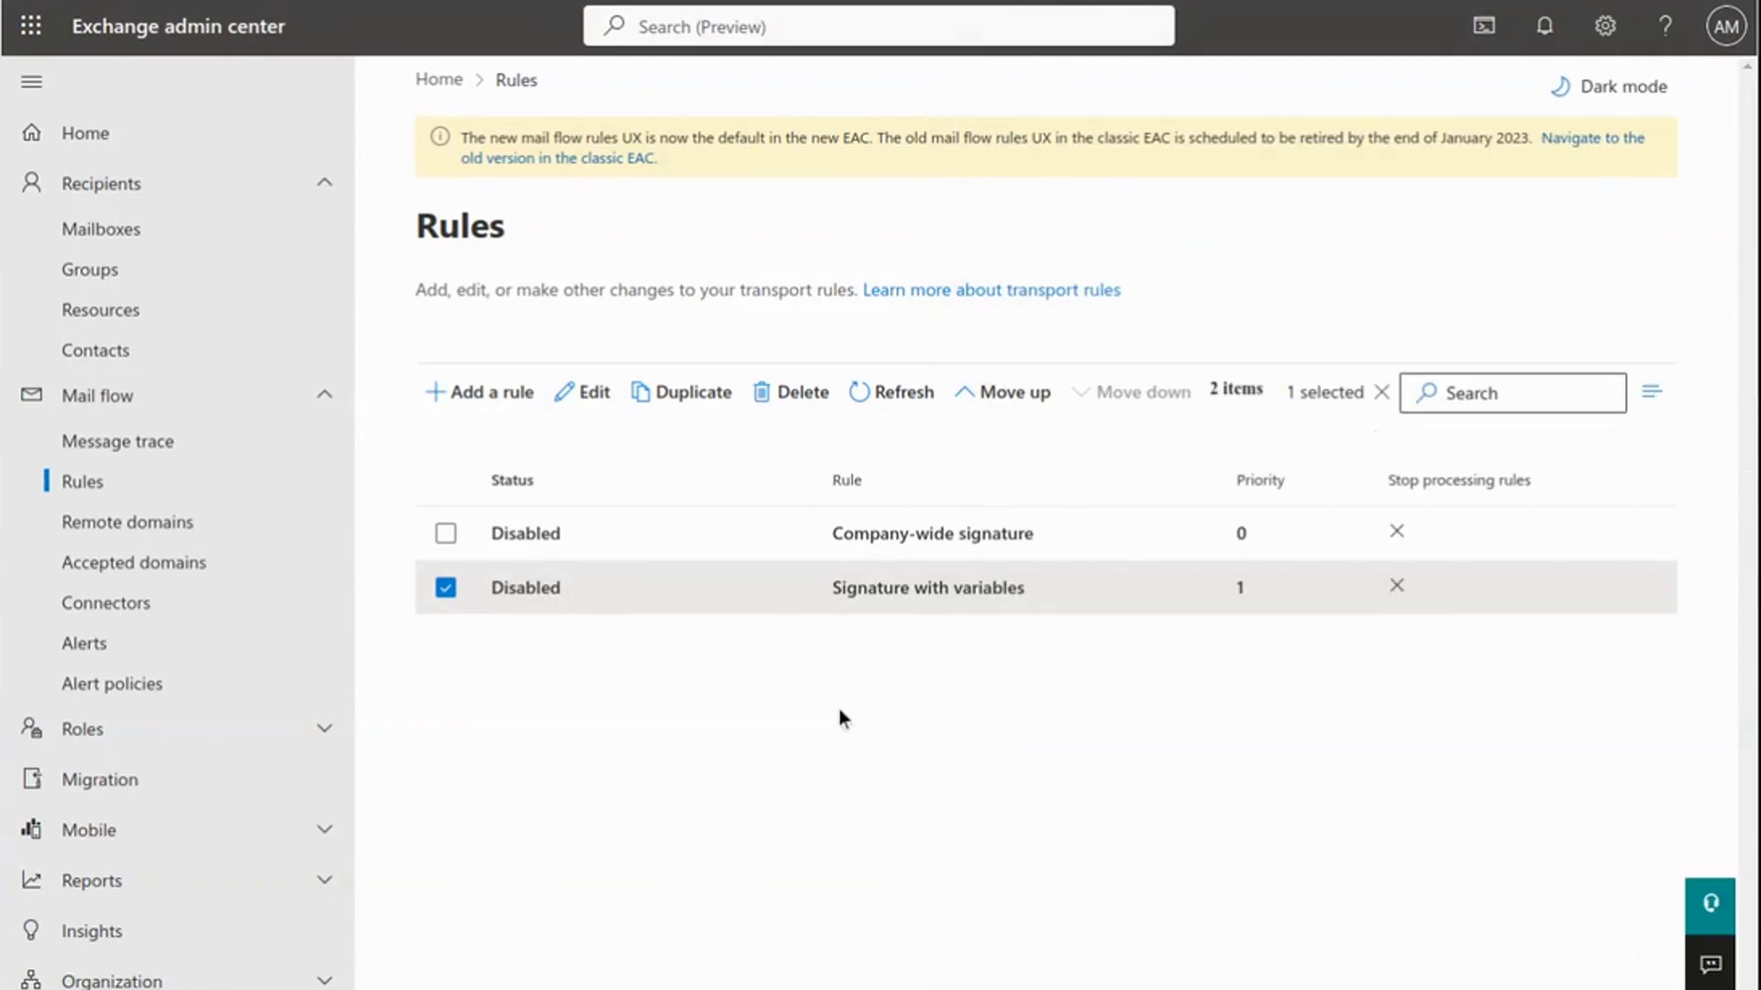
Refresh the rules list to confirm the rule now shows Enabled.
{"action": "left_click", "coordinate": [878, 391]}
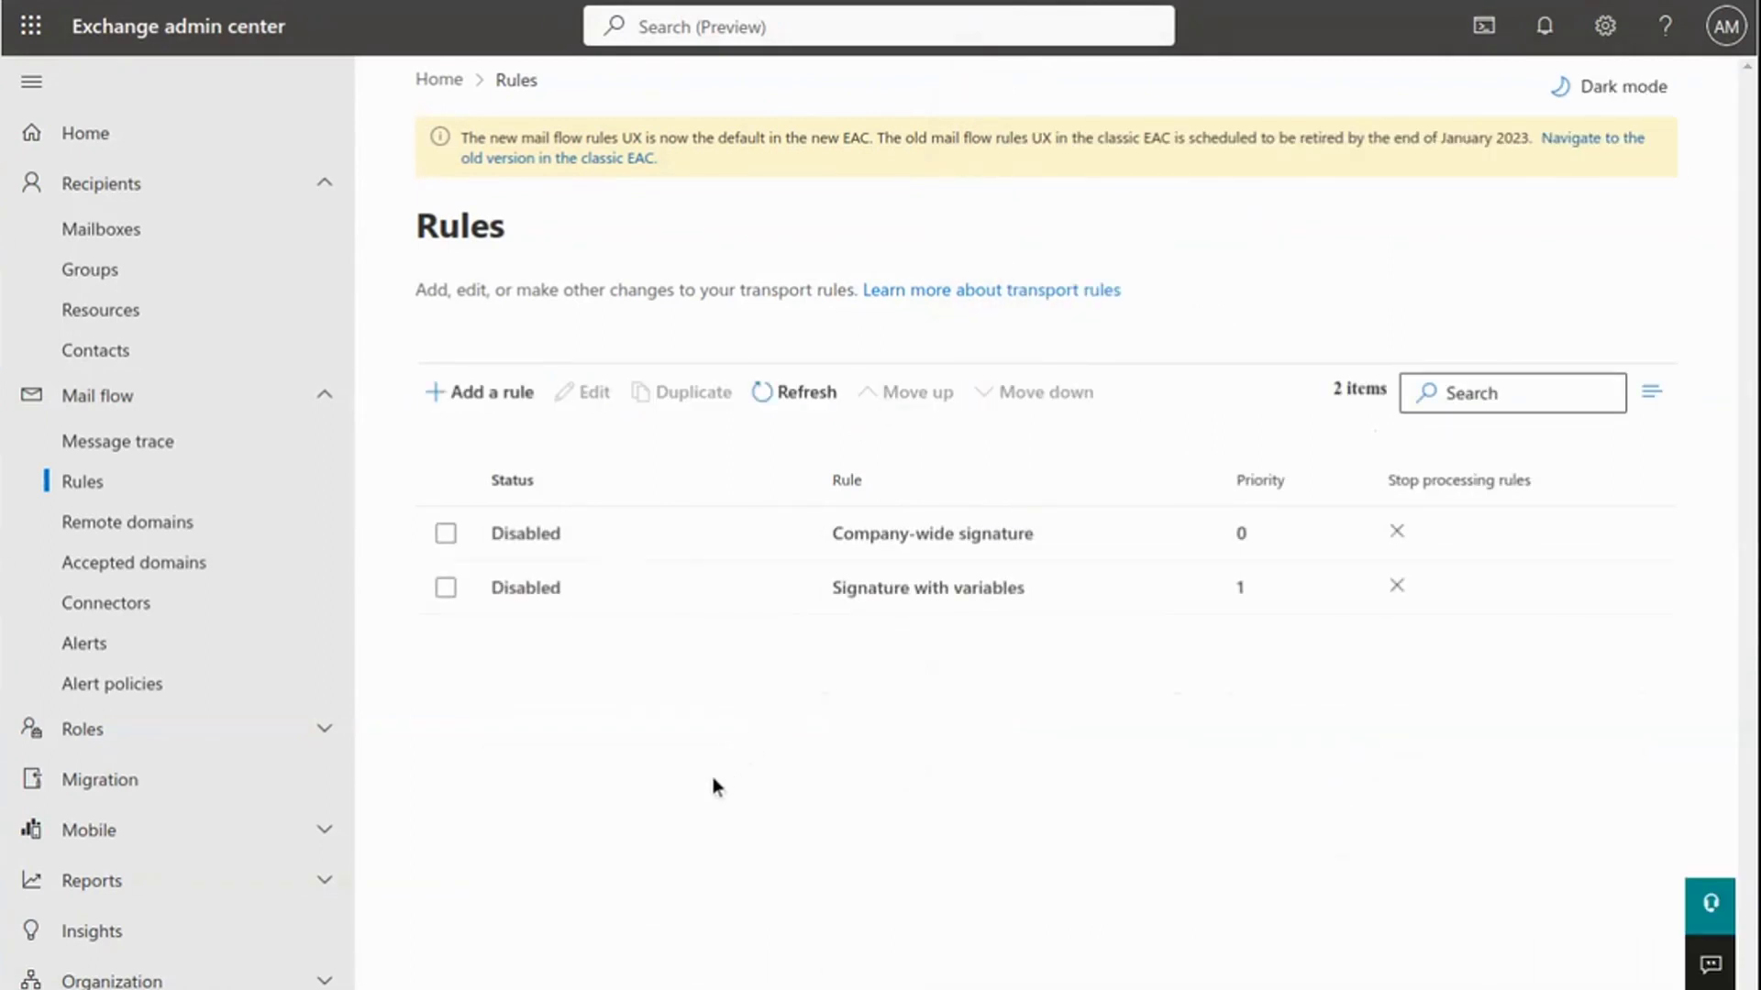
{"action": "left_click", "coordinate": [800, 393]}
{"action": "left_click", "coordinate": [447, 586]}
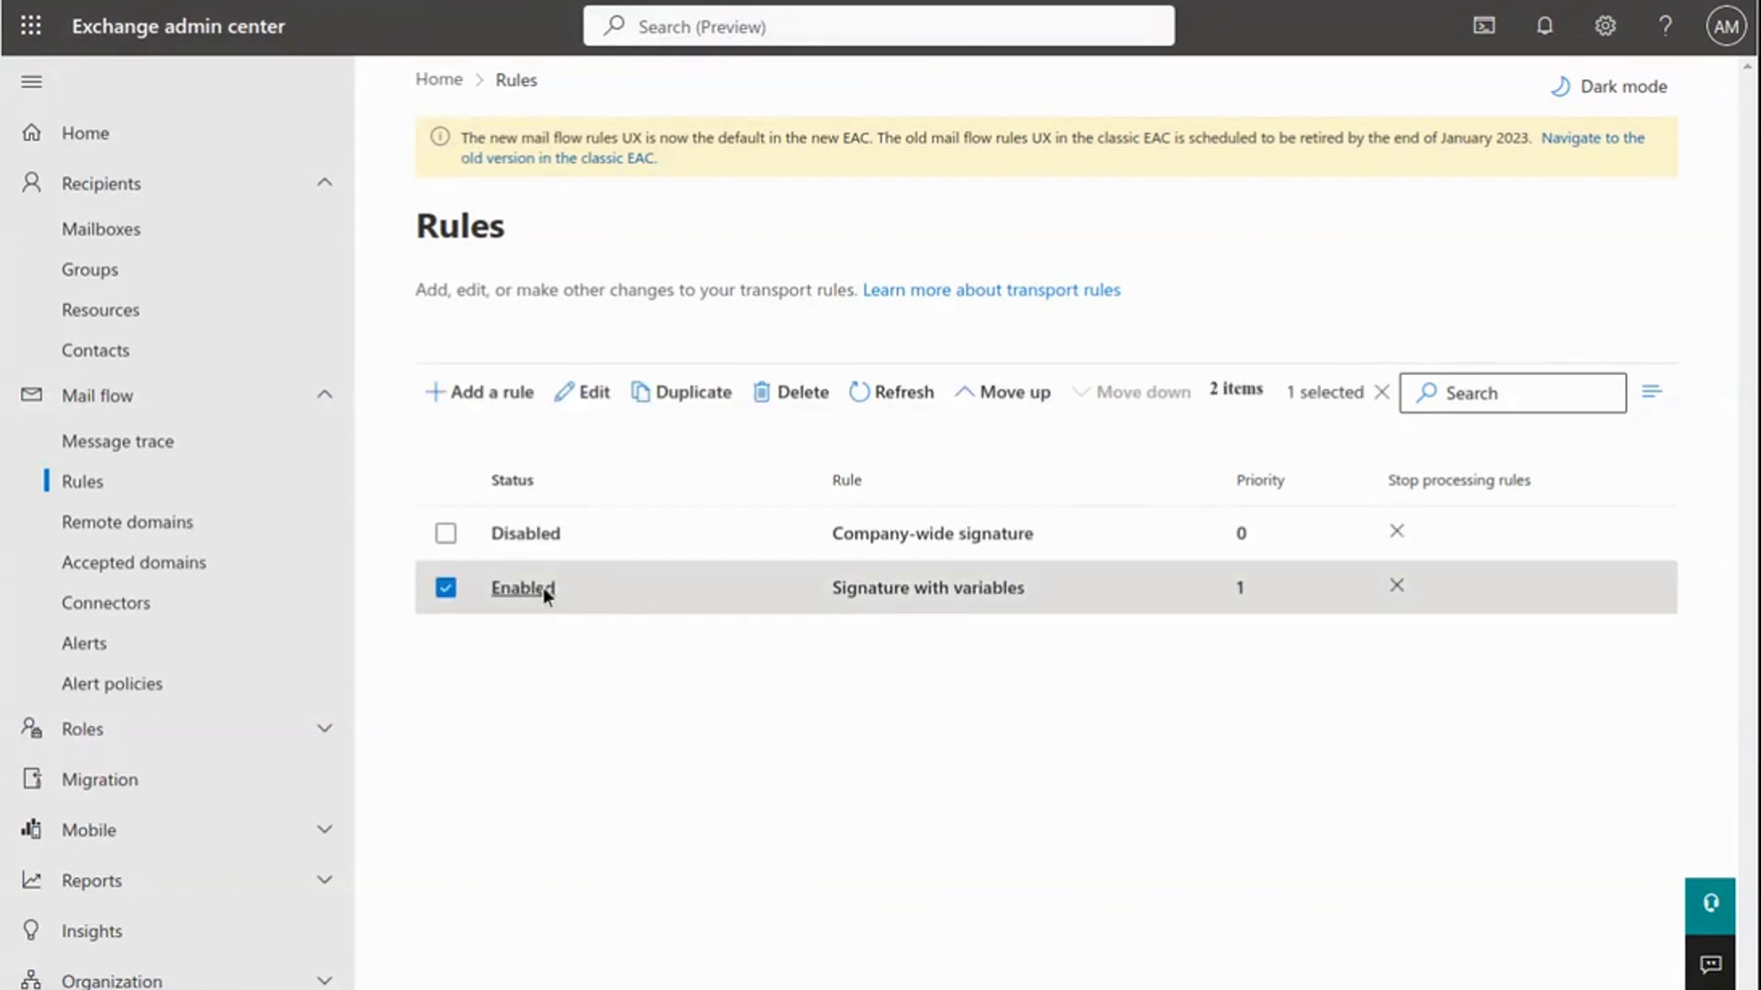
{"action": "left_click", "coordinate": [475, 600]}
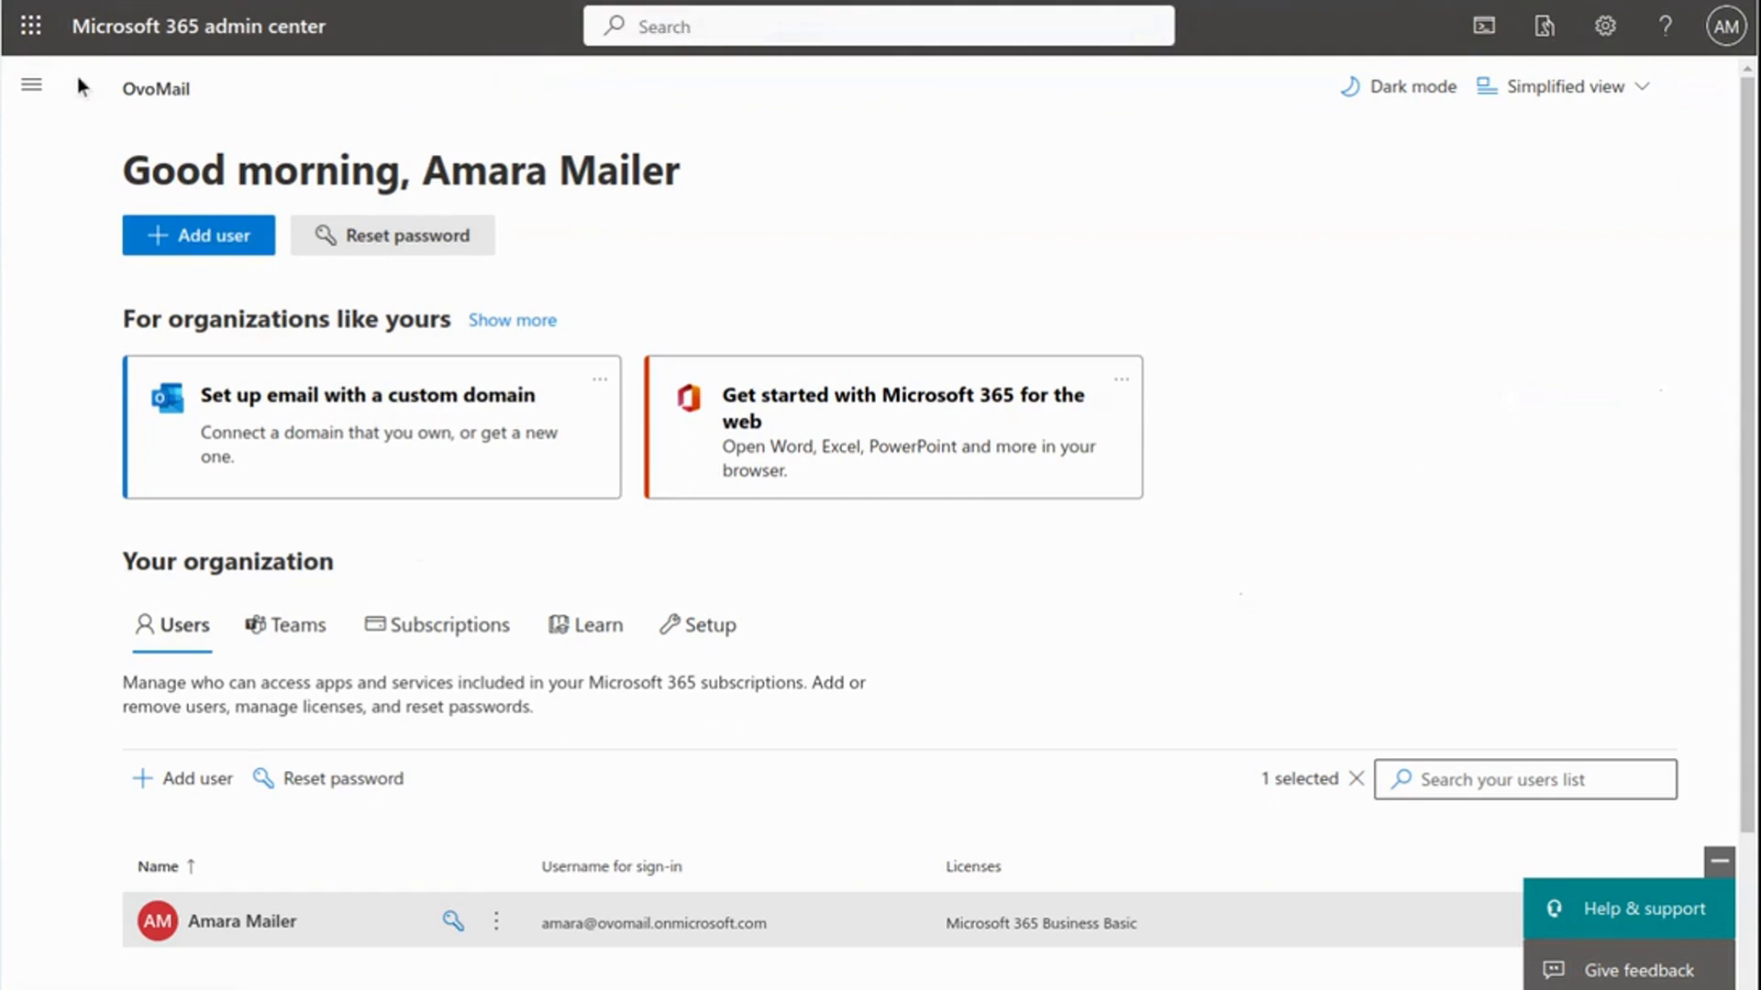
{"action": "left_click", "coordinate": [30, 26]}
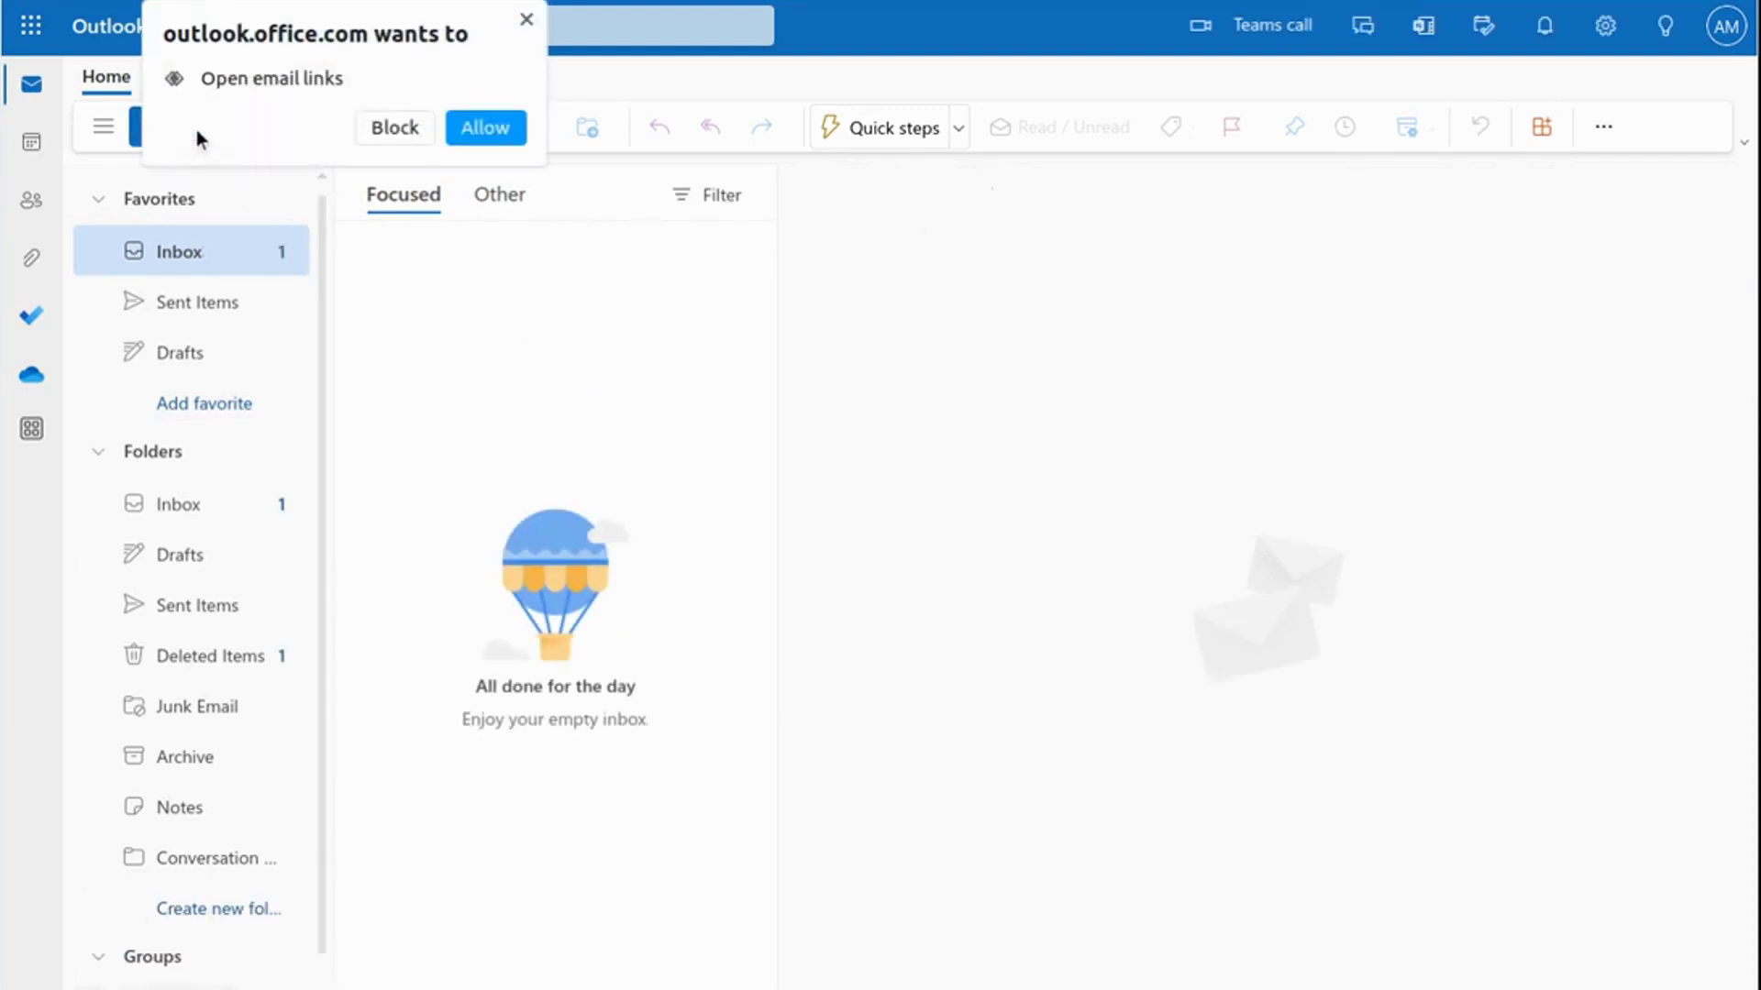
Block the link-handling prompt and start a new Outlook message to the Gmail test address.
{"action": "left_click", "coordinate": [386, 126]}
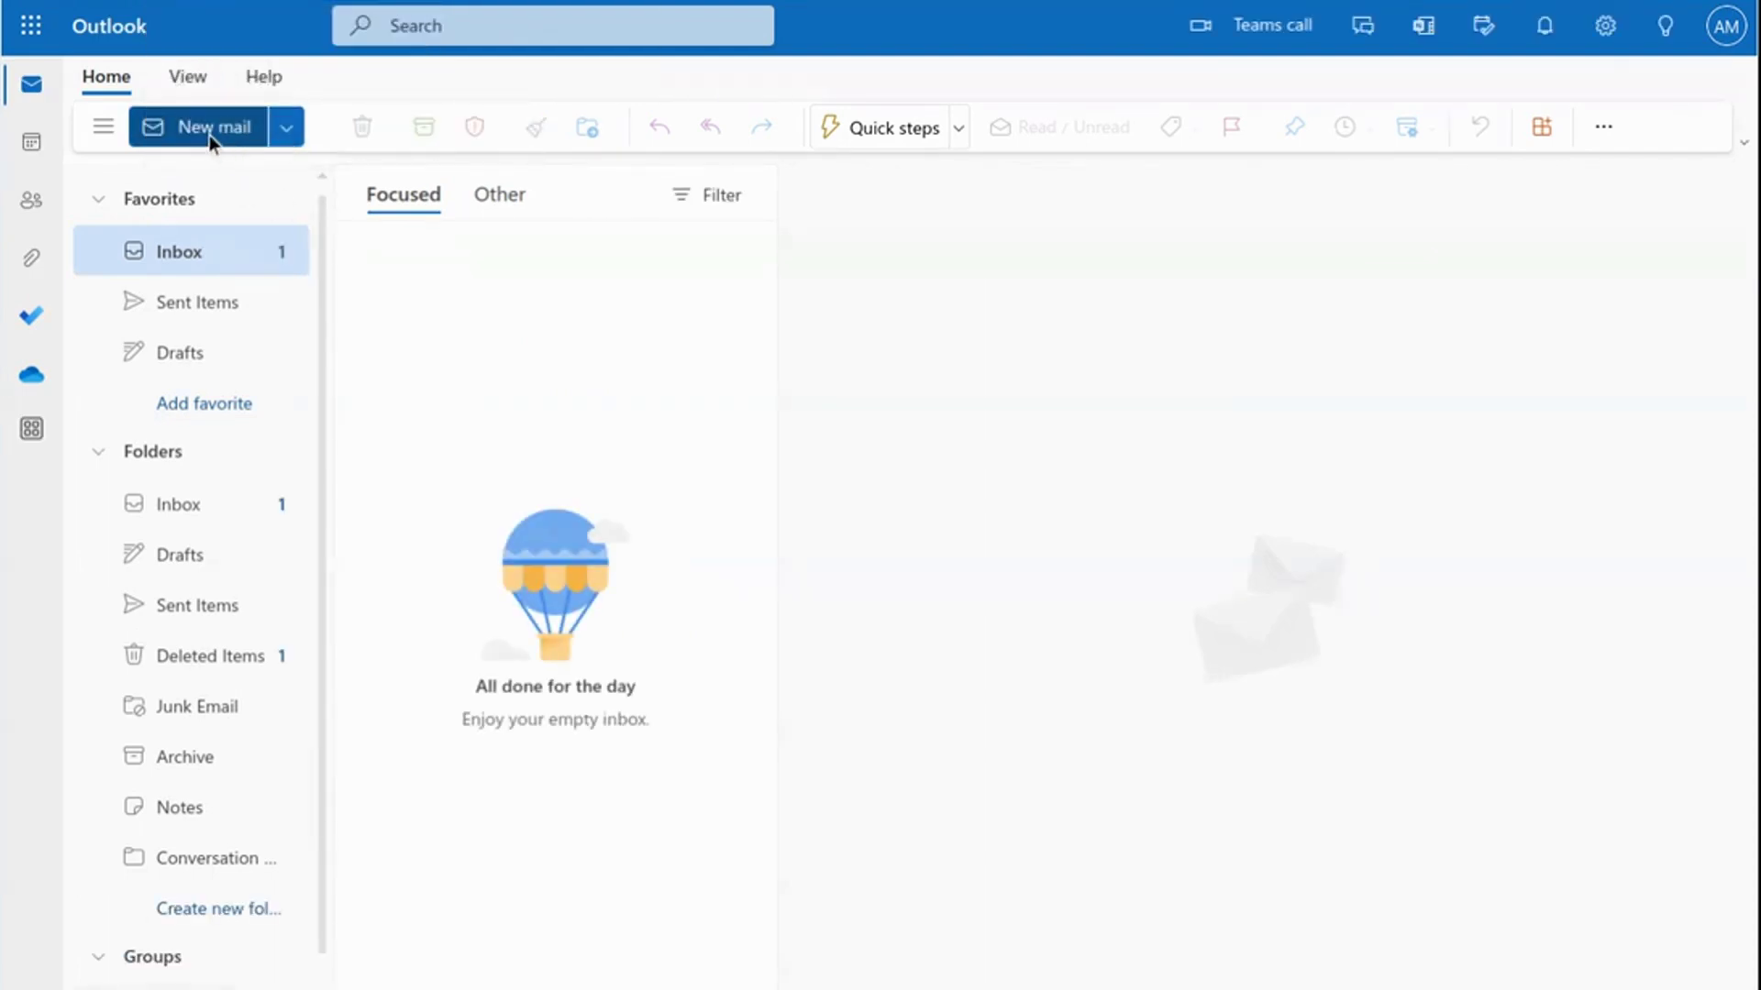
{"action": "left_click", "coordinate": [206, 128]}
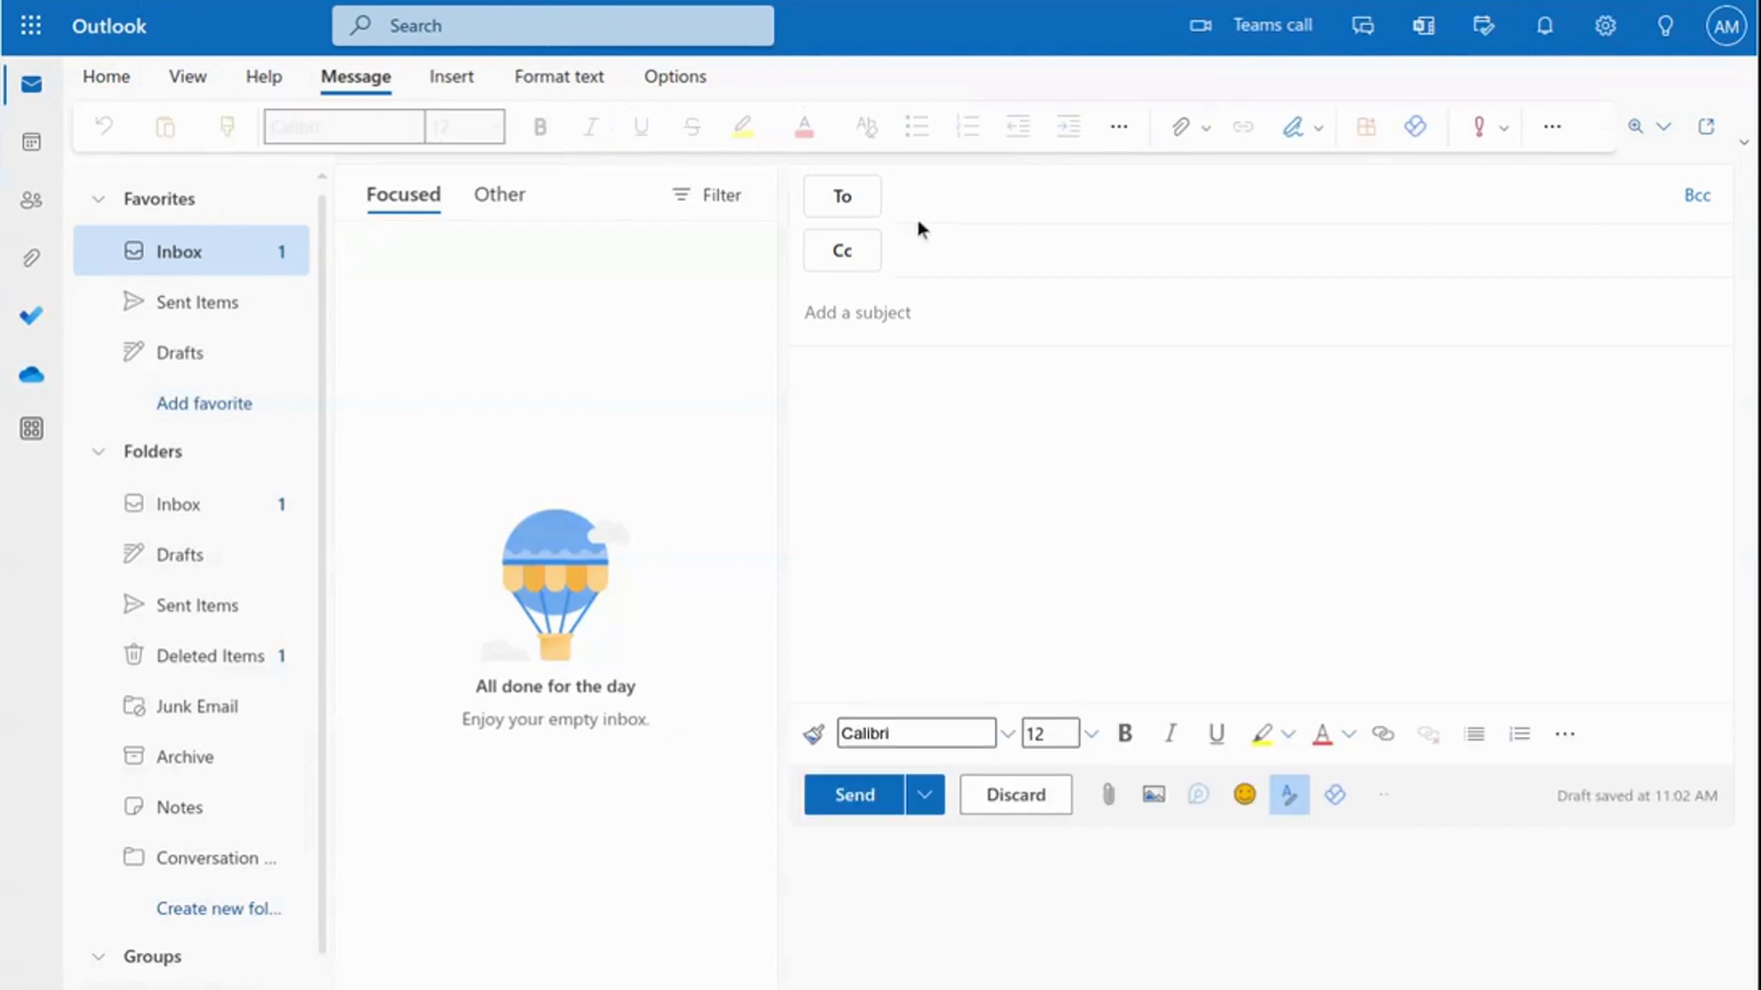
{"action": "type", "text": "byb"}
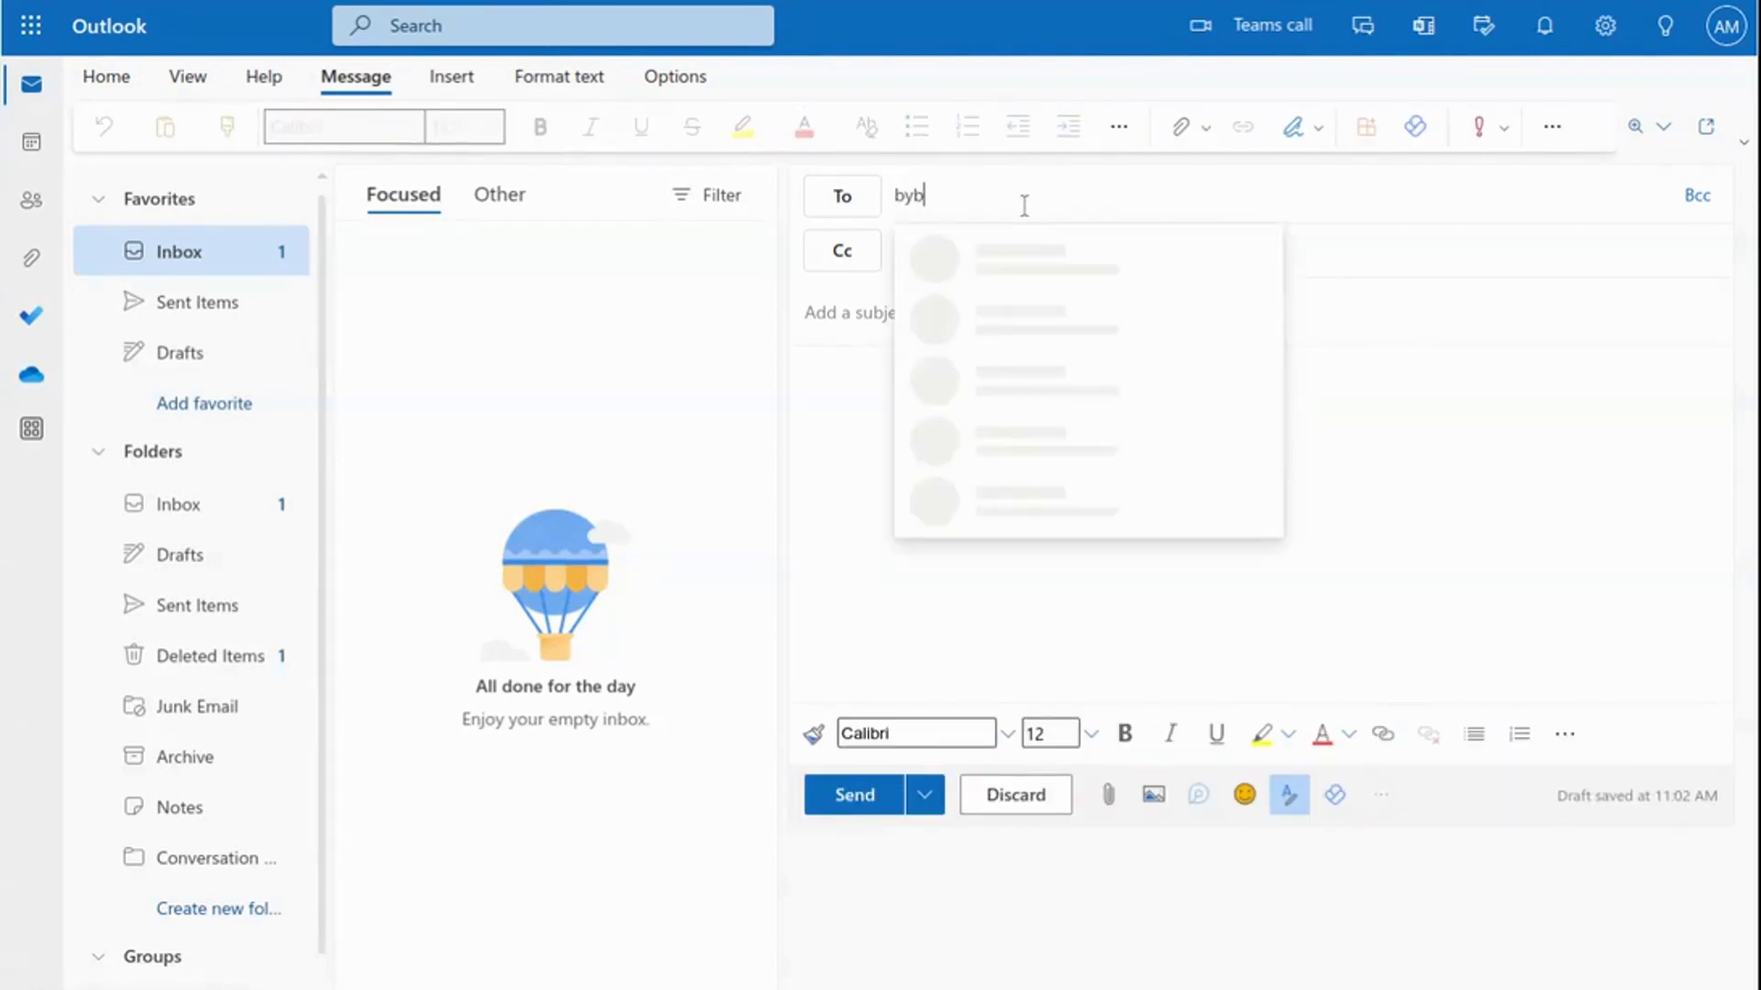
{"action": "left_click", "coordinate": [1100, 312]}
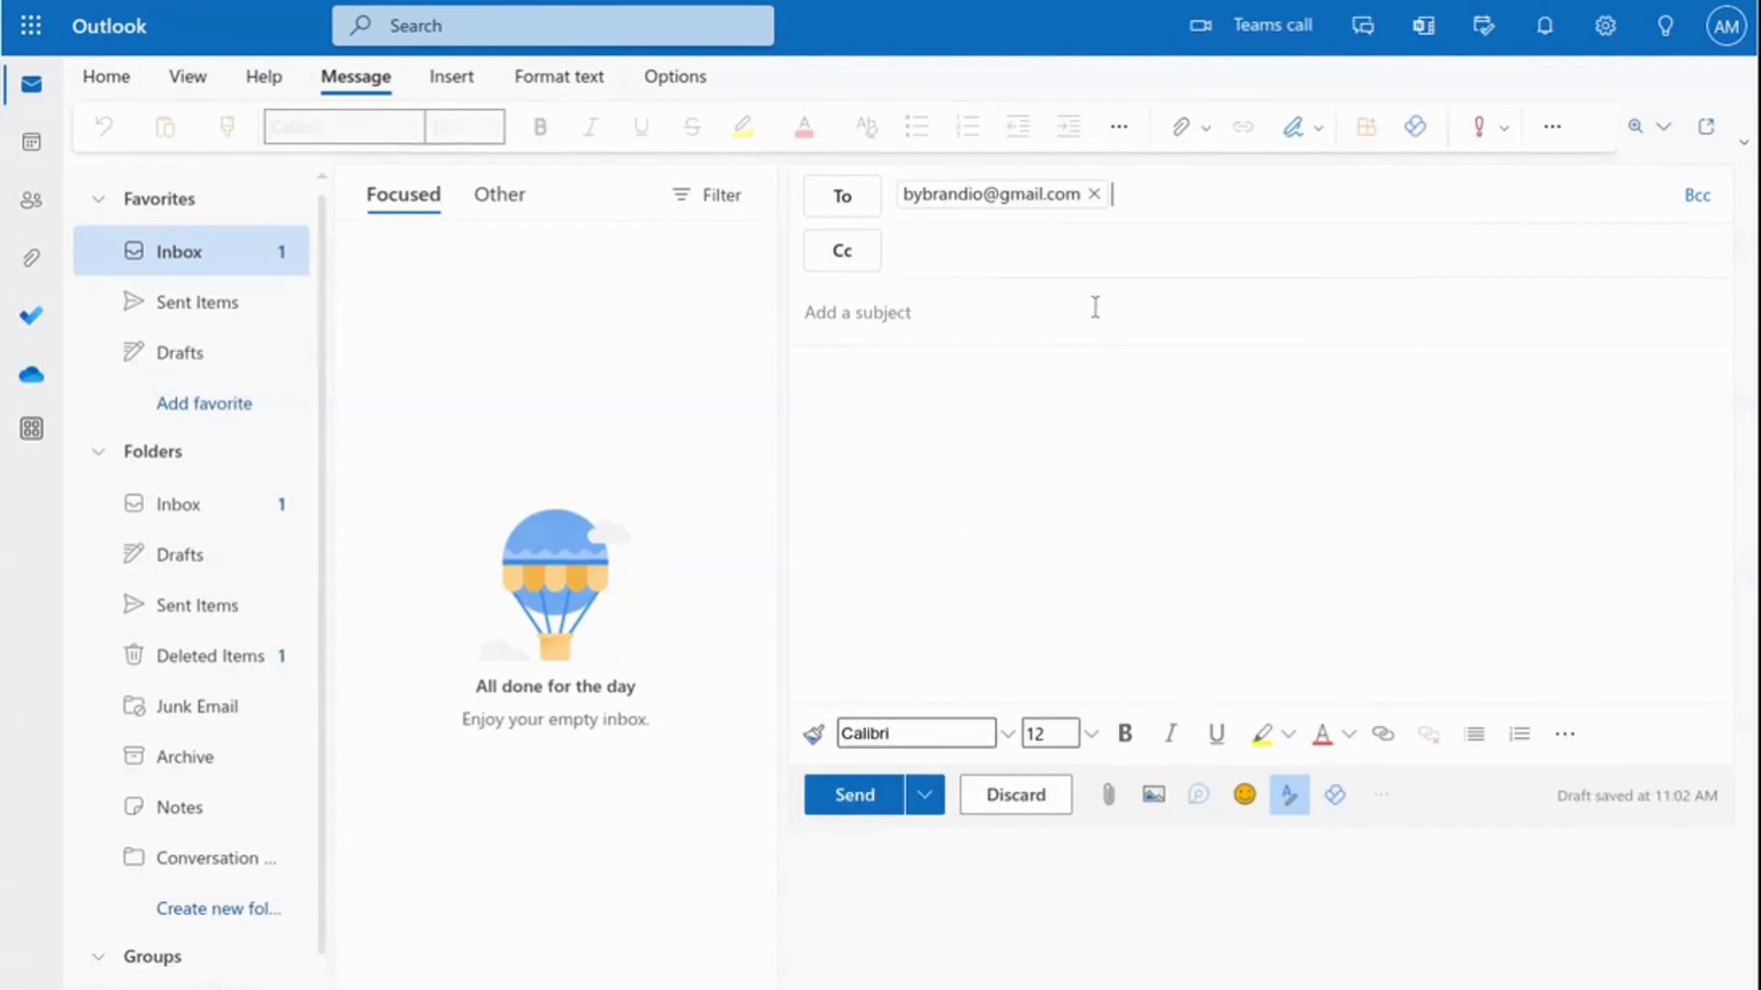
Give the message the subject 'Signature with variables' and body 'Test...'.
{"action": "left_click", "coordinate": [1027, 310]}
{"action": "type", "text": "Signature with varia"}
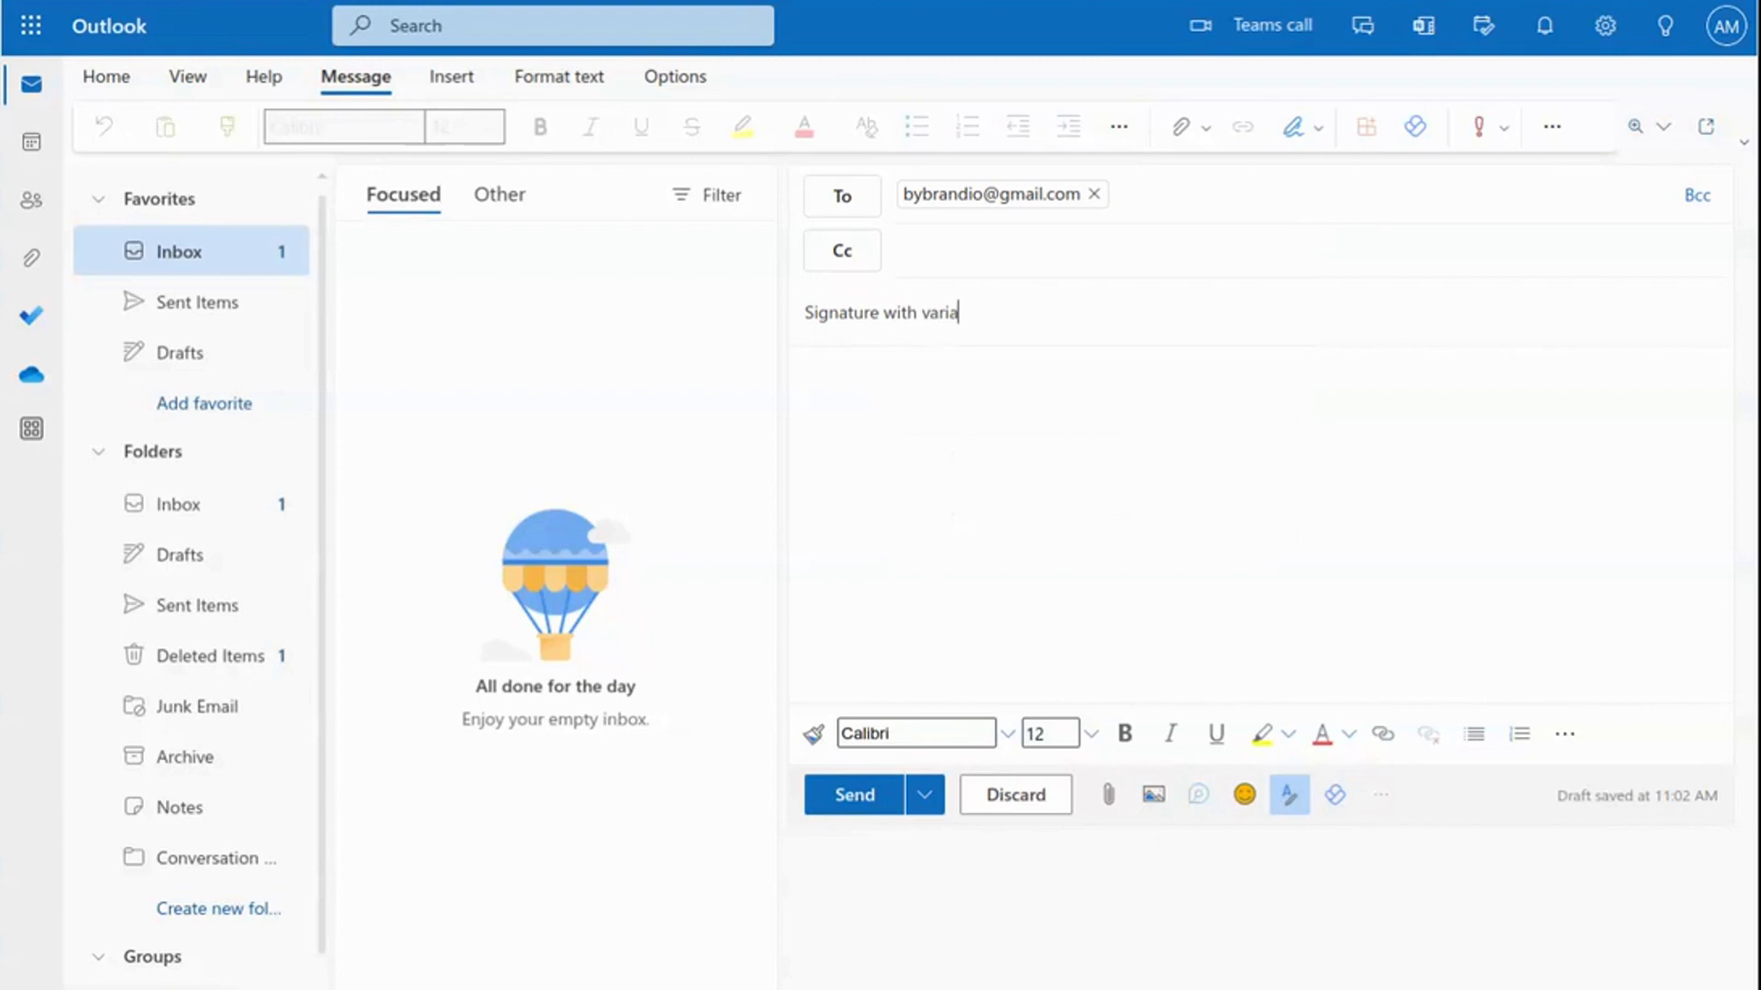
{"action": "type", "text": "bles"}
{"action": "left_click", "coordinate": [966, 389]}
{"action": "type", "text": "Test"}
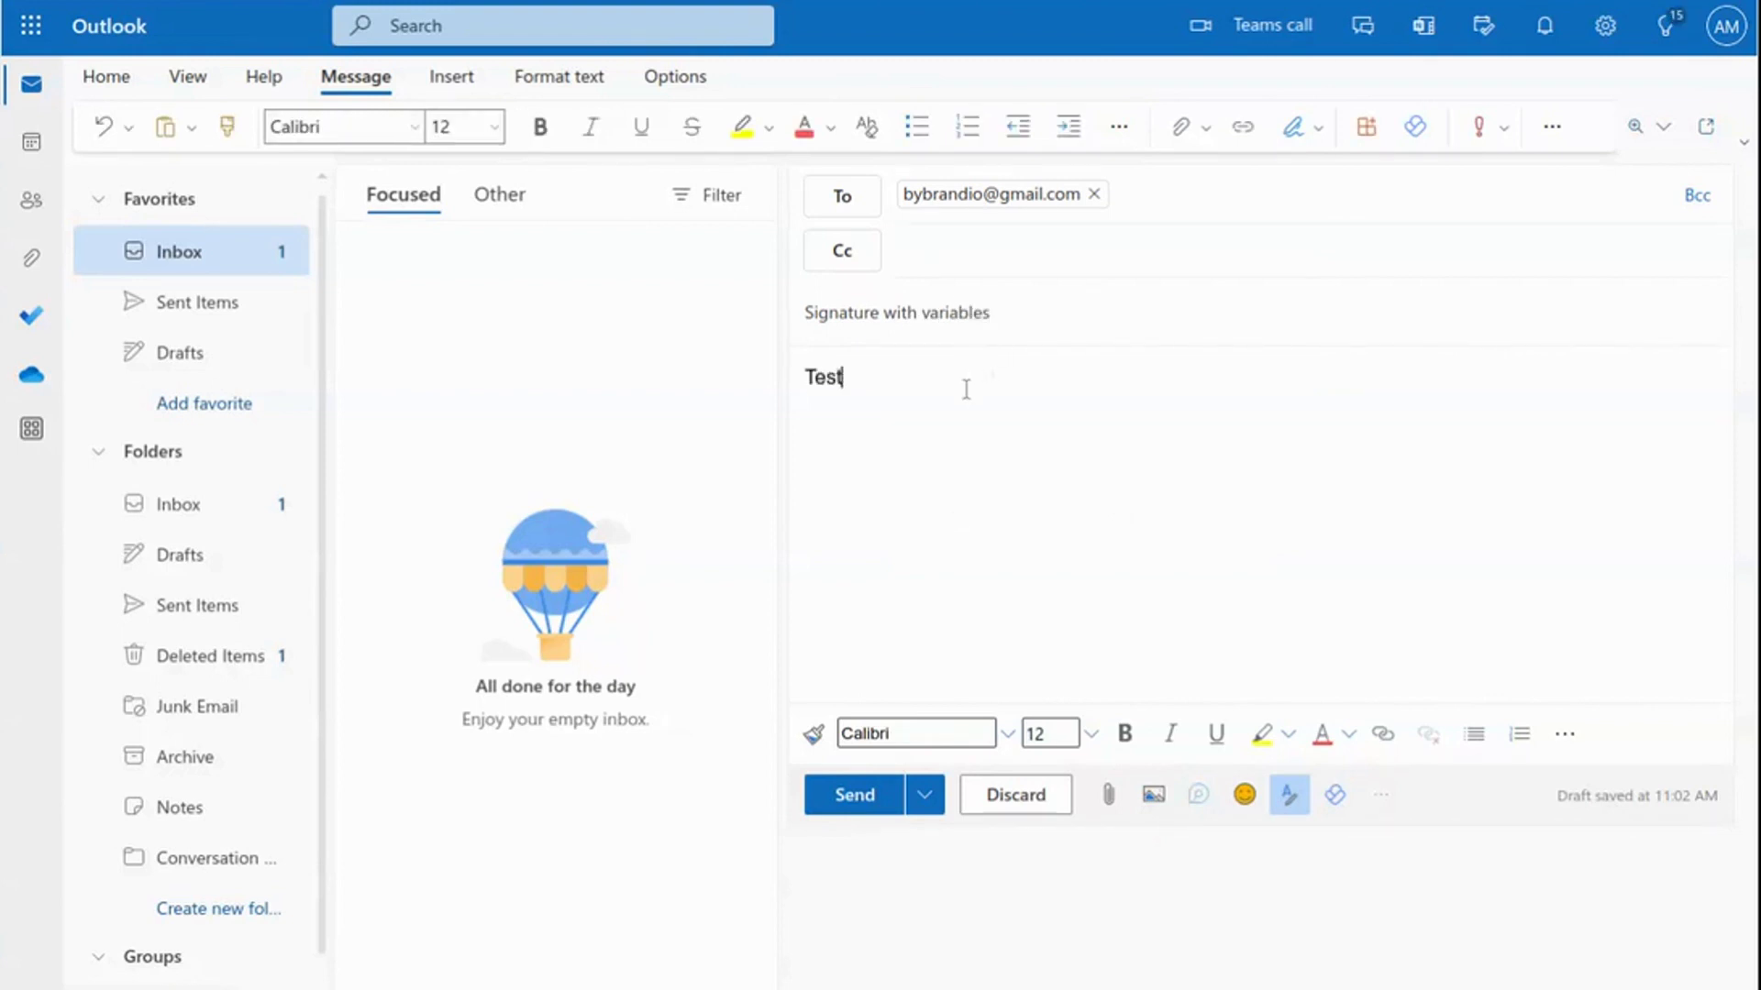
{"action": "type", "text": "..."}
Send the test email, then open it in Gmail to see the resolved signature.
{"action": "left_click", "coordinate": [855, 797]}
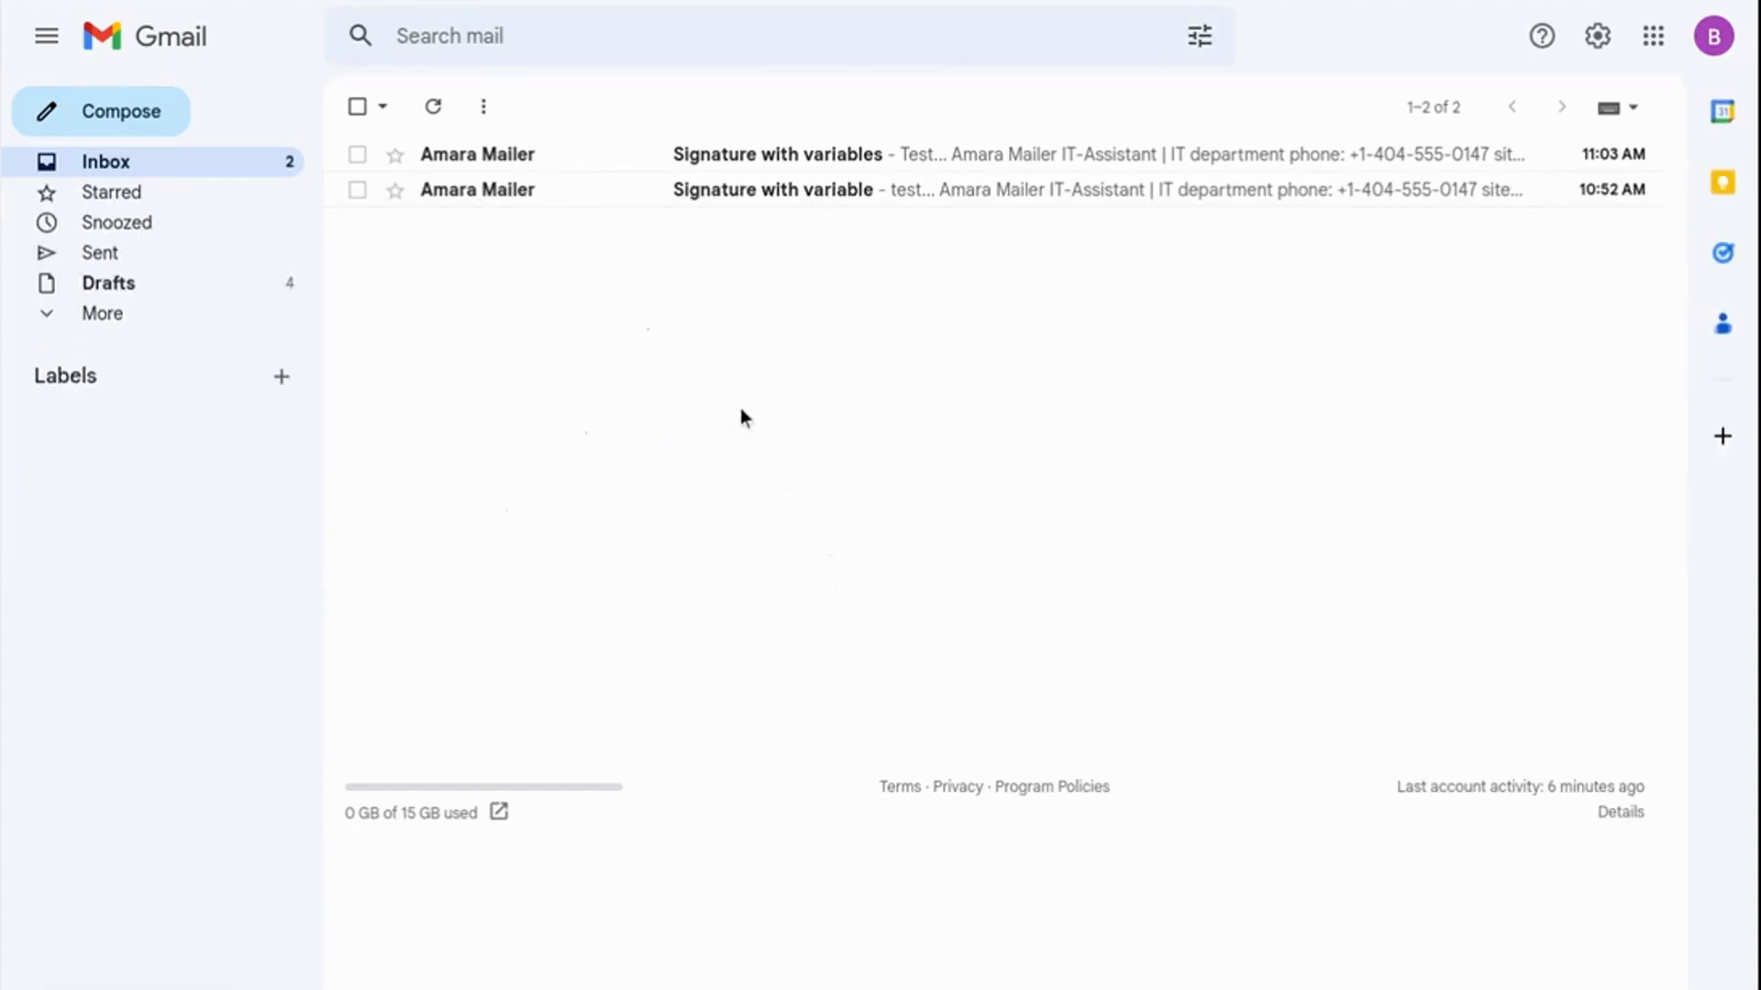
{"action": "left_click", "coordinate": [780, 156]}
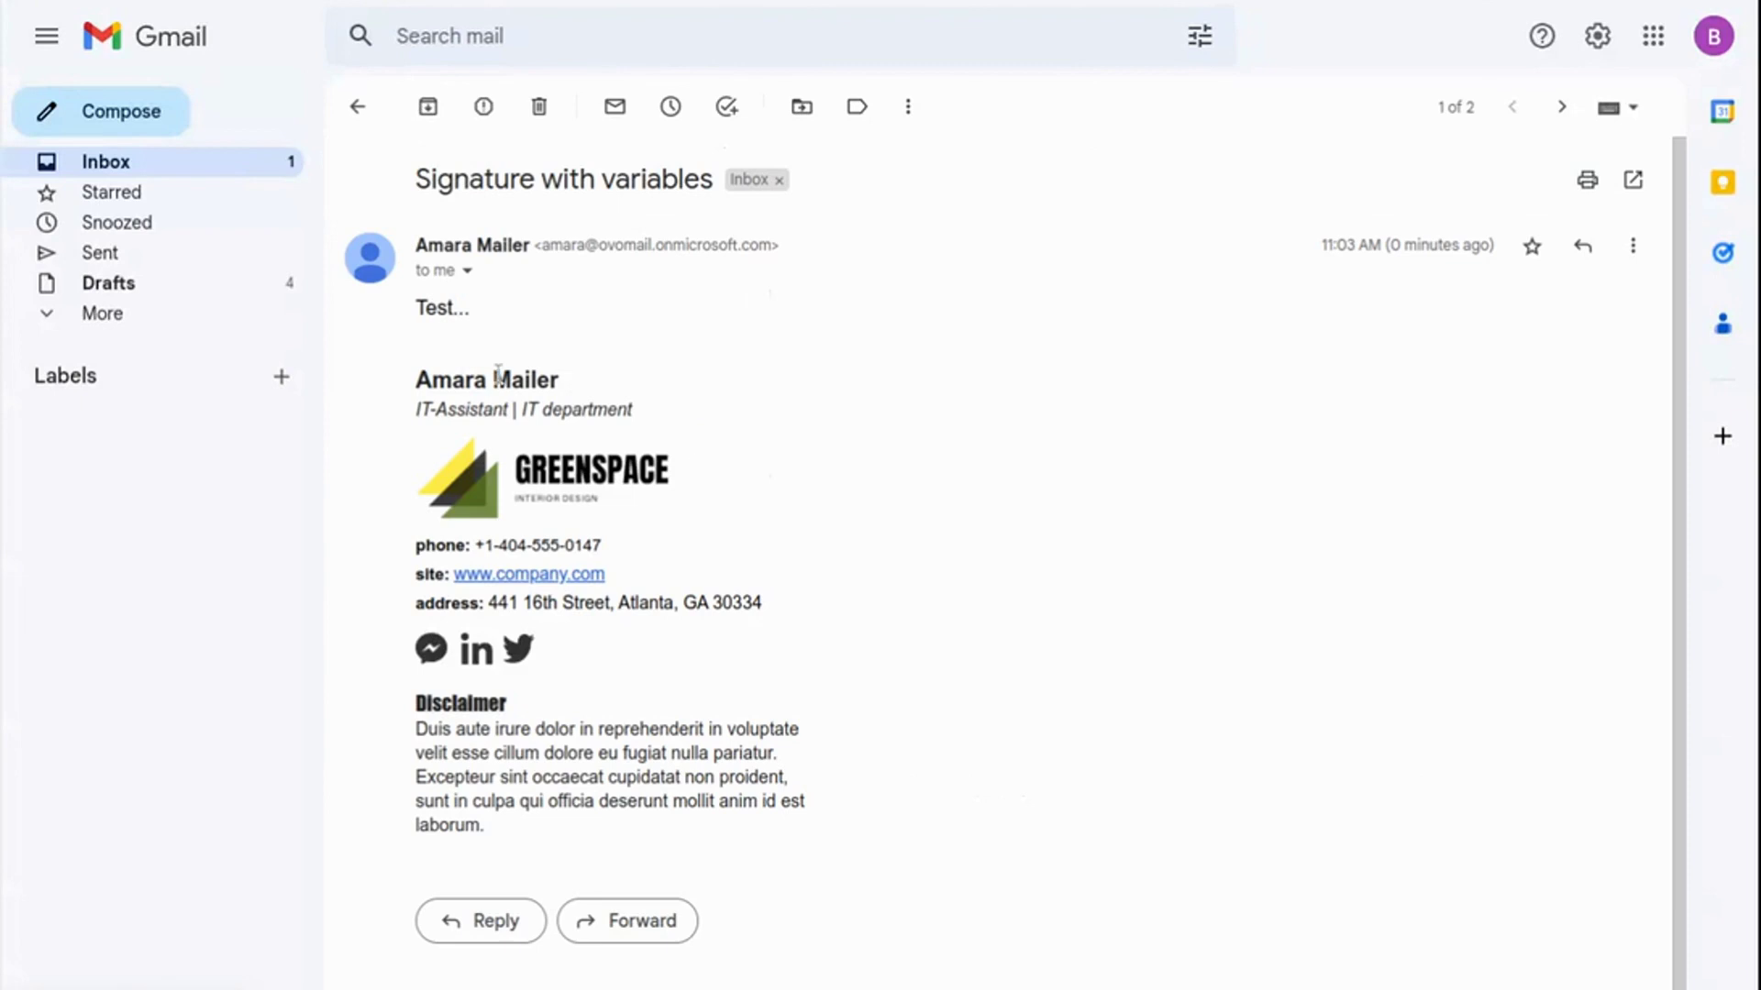